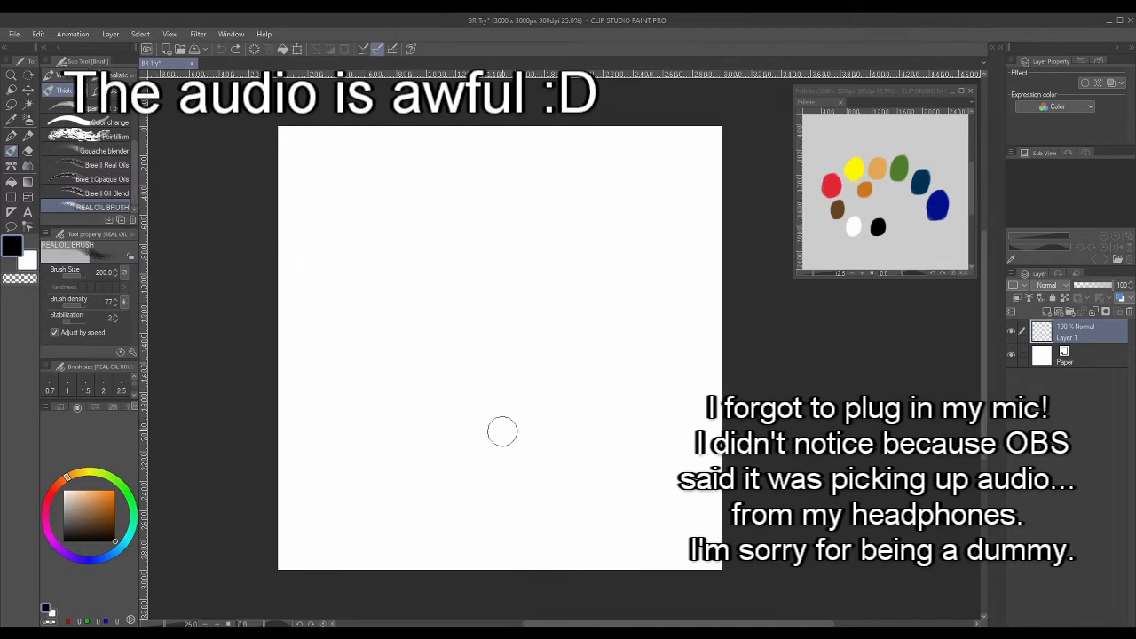
scroll(133, 175, up, 1)
scroll(134, 186, down, 1)
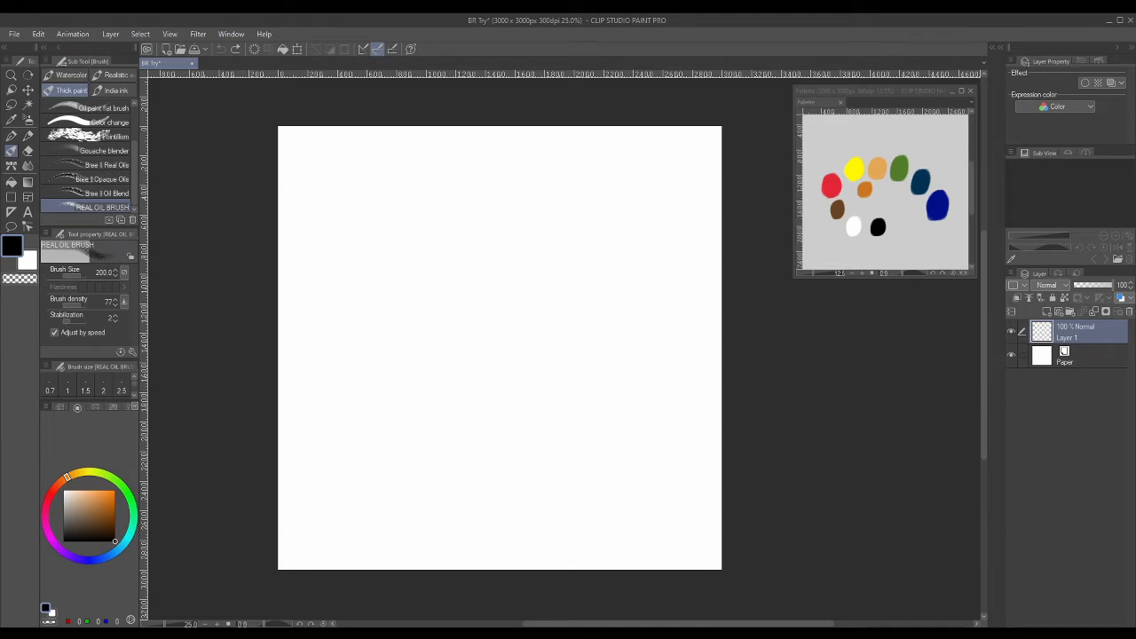
- Switch to the browser and start playing the Bob Ross painting video as a reference
key(alt+Tab)
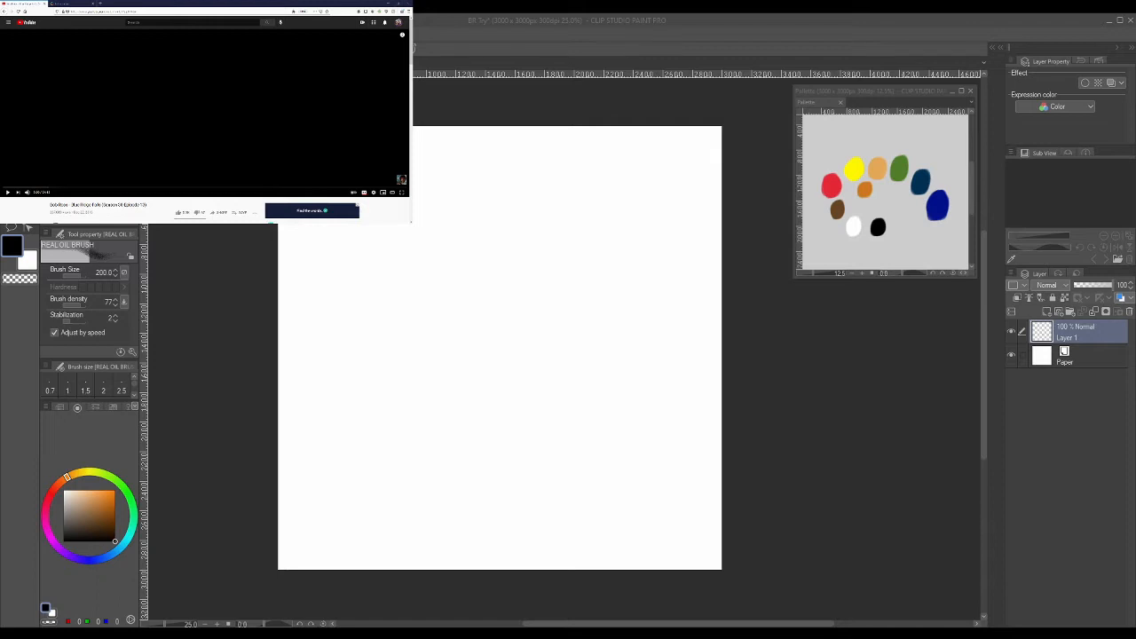
click(388, 4)
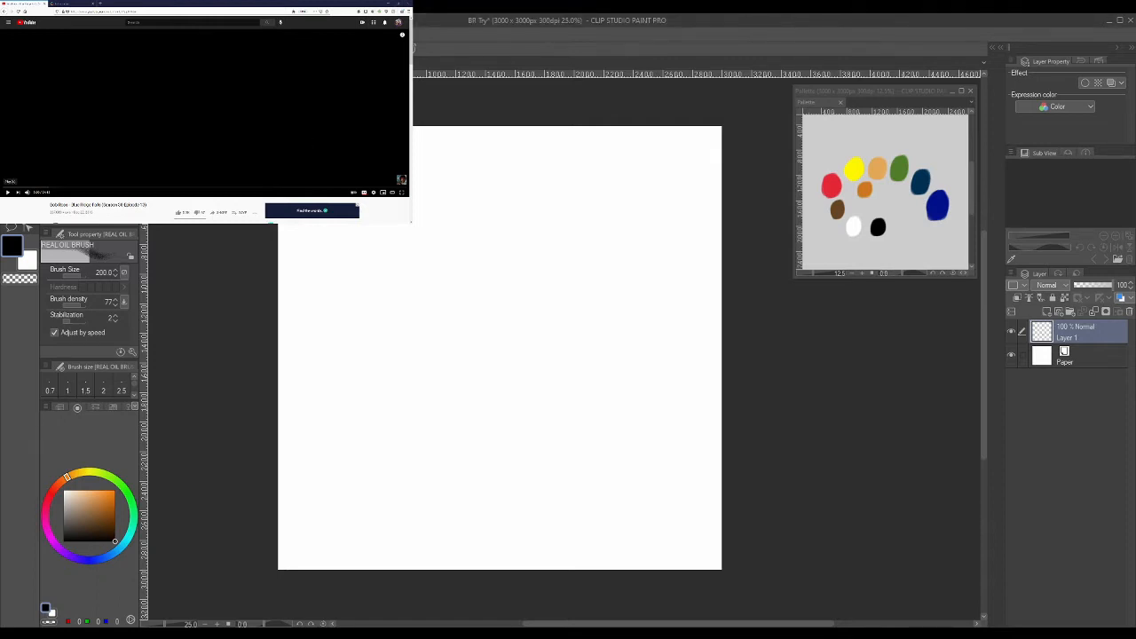
click(8, 191)
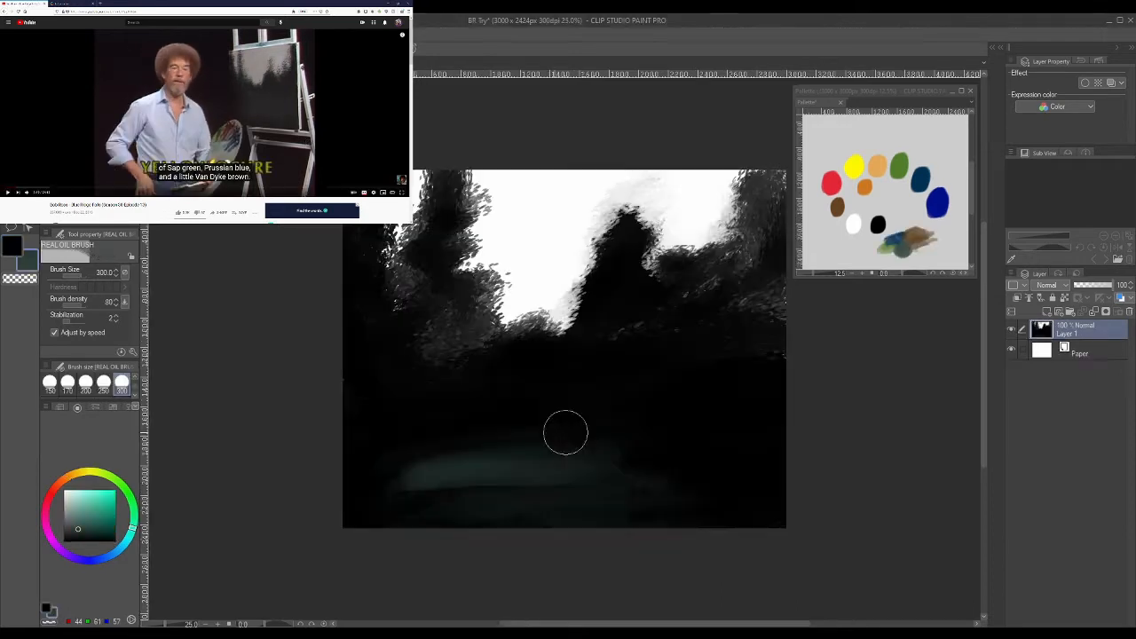
- Undo the last stroke, set the REAL OIL BRUSH density to 63, and softly brush the dark green tone across the lower canvas
mouse_move(656, 435)
mouse_down()
mouse_move(489, 418)
mouse_move(644, 417)
mouse_up()
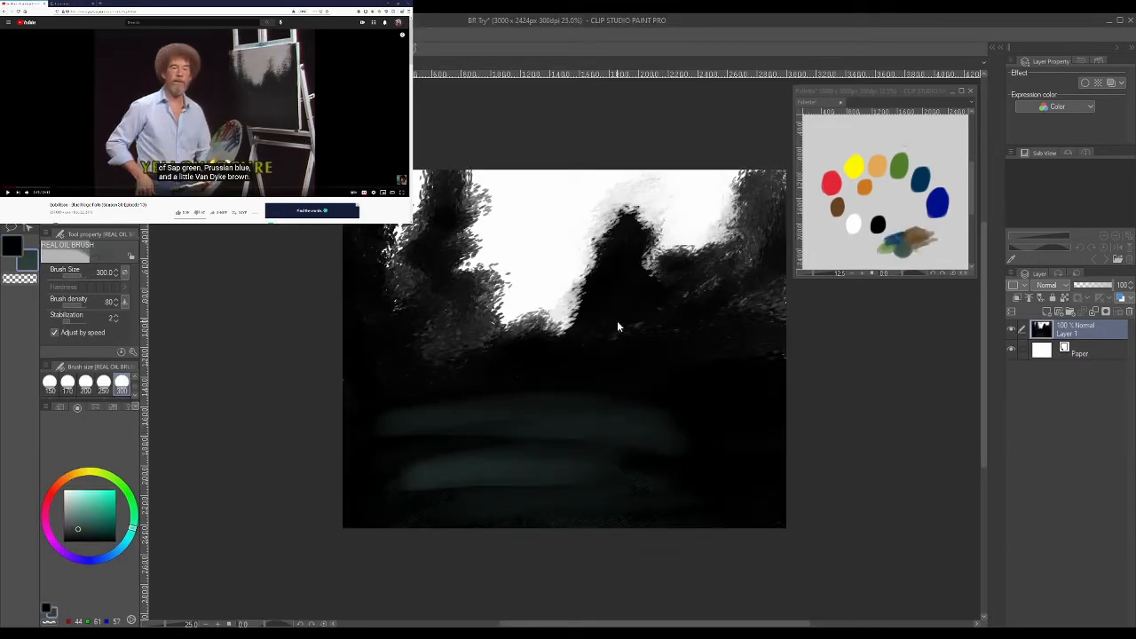
key(ctrl+z)
click(79, 305)
mouse_move(624, 472)
mouse_down()
mouse_move(417, 472)
mouse_move(481, 452)
mouse_move(648, 455)
mouse_move(516, 434)
mouse_move(403, 468)
mouse_move(606, 476)
mouse_move(695, 496)
mouse_move(464, 501)
mouse_move(731, 524)
mouse_move(579, 471)
mouse_move(728, 494)
mouse_move(675, 459)
mouse_move(476, 421)
mouse_move(403, 441)
mouse_move(677, 441)
mouse_move(714, 449)
mouse_move(497, 424)
mouse_move(381, 481)
mouse_move(669, 489)
mouse_move(489, 486)
mouse_move(523, 506)
mouse_move(465, 513)
mouse_move(548, 494)
mouse_move(473, 494)
mouse_move(616, 486)
mouse_move(595, 472)
mouse_move(496, 480)
mouse_move(523, 468)
mouse_move(646, 525)
mouse_move(682, 520)
mouse_move(464, 524)
mouse_move(710, 531)
mouse_move(509, 515)
mouse_move(595, 485)
mouse_move(643, 482)
mouse_move(453, 493)
mouse_move(631, 474)
mouse_move(512, 495)
mouse_move(434, 492)
mouse_move(691, 482)
mouse_move(448, 466)
mouse_move(586, 430)
mouse_move(743, 454)
mouse_move(613, 422)
mouse_move(395, 449)
mouse_move(747, 439)
mouse_move(563, 405)
mouse_move(496, 416)
mouse_move(716, 426)
mouse_move(628, 528)
mouse_up()
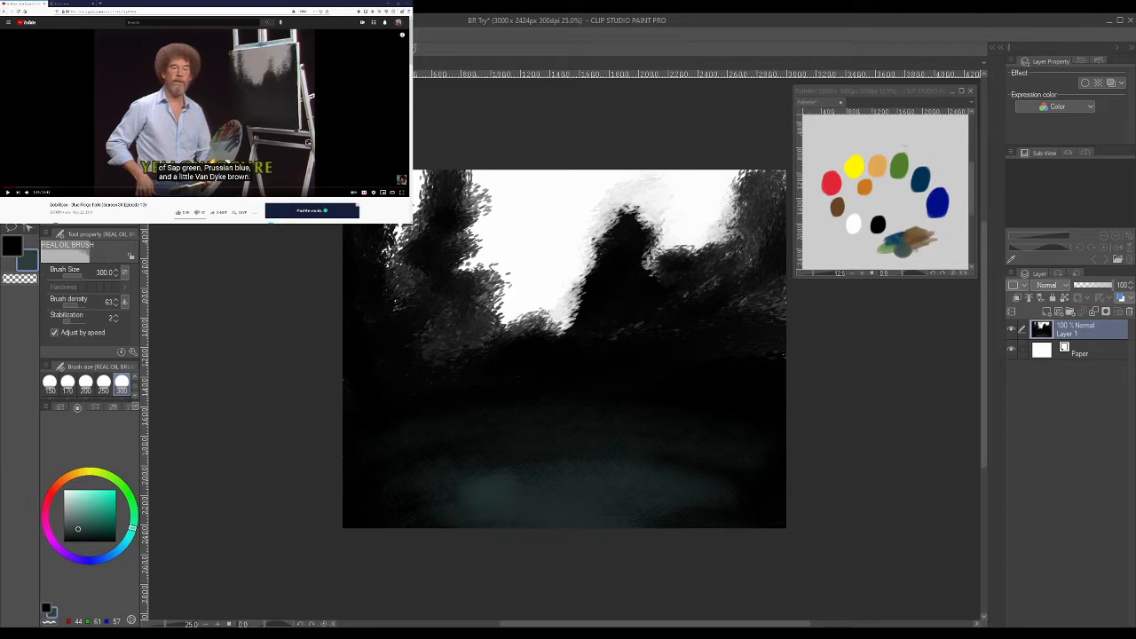
- Resume the reference video and paint dark blue into the sky, extending it down between the dark tree shapes
click(307, 142)
mouse_move(531, 170)
mouse_down()
mouse_move(486, 181)
mouse_move(562, 198)
mouse_move(532, 197)
mouse_up()
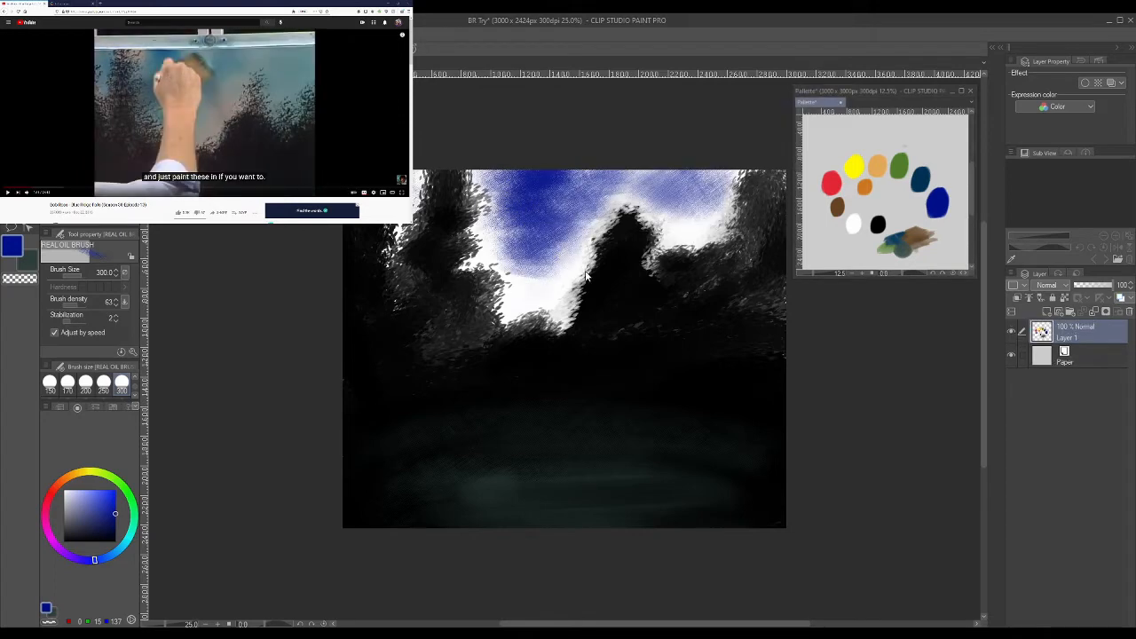
click(553, 286)
mouse_move(555, 289)
mouse_down()
mouse_move(551, 276)
mouse_move(520, 292)
mouse_up()
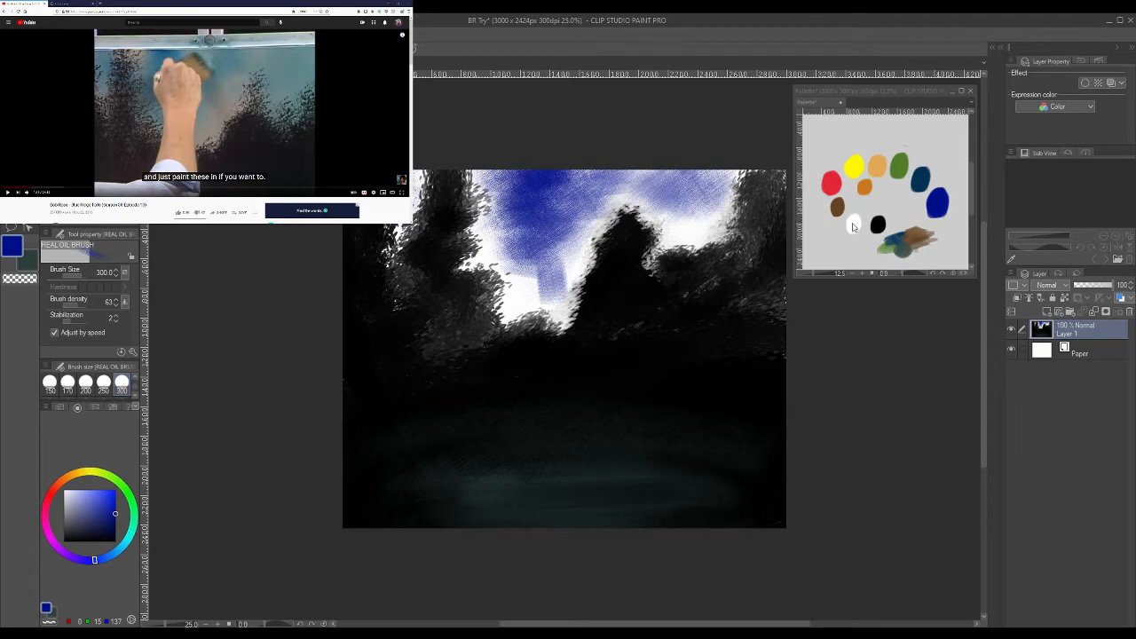
- Pick white from the palette document and brush it over the lower and upper sky to soften the blue
click(852, 220)
drag(75, 498, 33, 446)
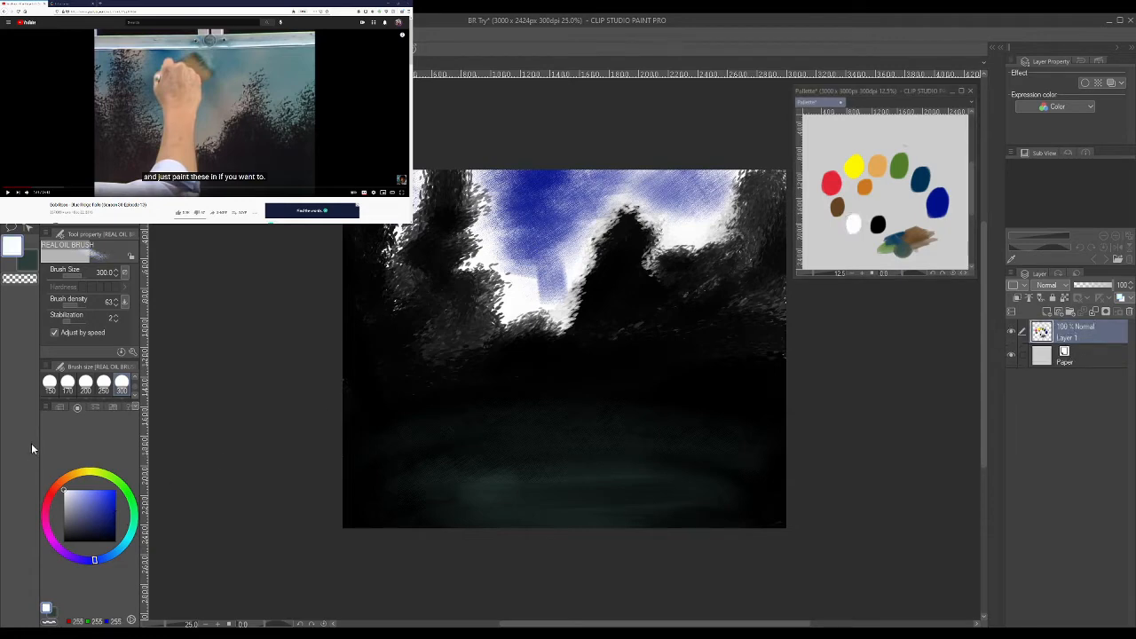
click(588, 300)
mouse_move(568, 286)
mouse_down()
mouse_move(550, 266)
mouse_move(579, 262)
mouse_move(524, 284)
mouse_move(592, 230)
mouse_move(565, 237)
mouse_move(609, 198)
mouse_move(543, 233)
mouse_move(650, 178)
mouse_move(601, 199)
mouse_move(618, 187)
mouse_move(602, 182)
mouse_move(642, 177)
mouse_up()
mouse_move(638, 177)
mouse_down()
mouse_move(598, 228)
mouse_move(632, 151)
mouse_move(542, 157)
mouse_move(619, 193)
mouse_move(665, 186)
mouse_move(770, 206)
mouse_up()
- Pick the dark blue swatch from the palette and brush it lightly over the white areas of the sky
click(107, 559)
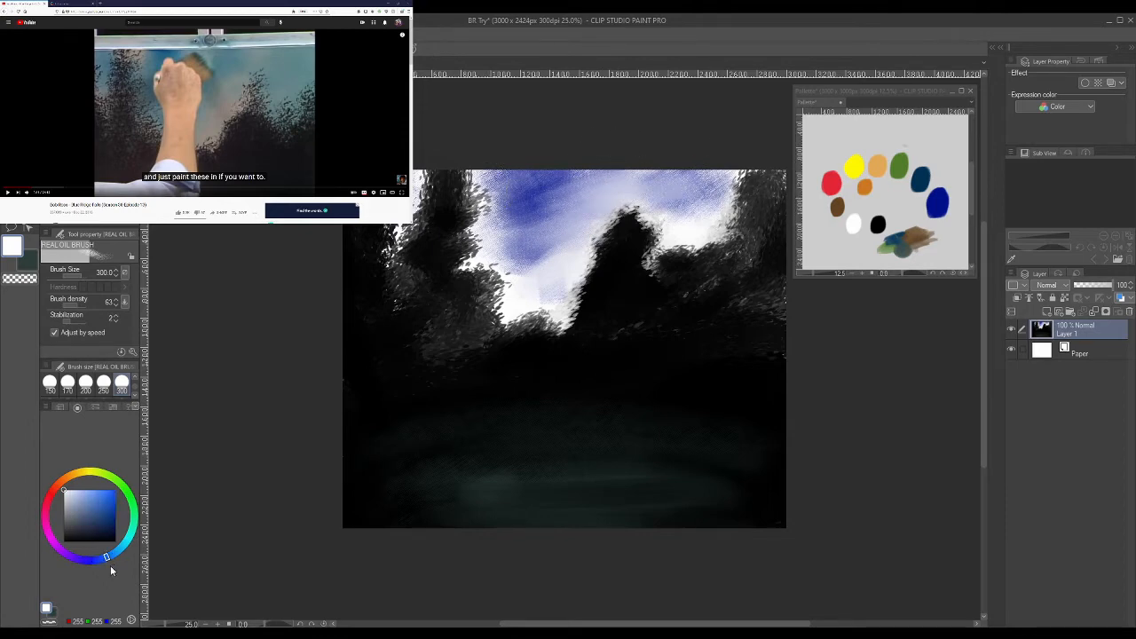
click(943, 208)
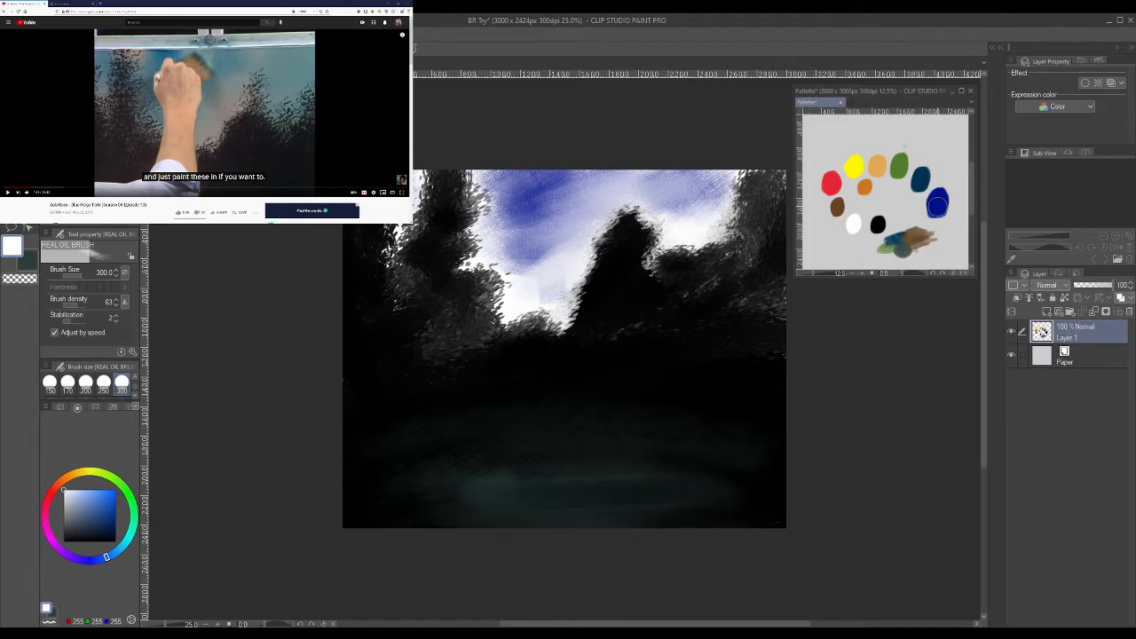
alt+click(937, 205)
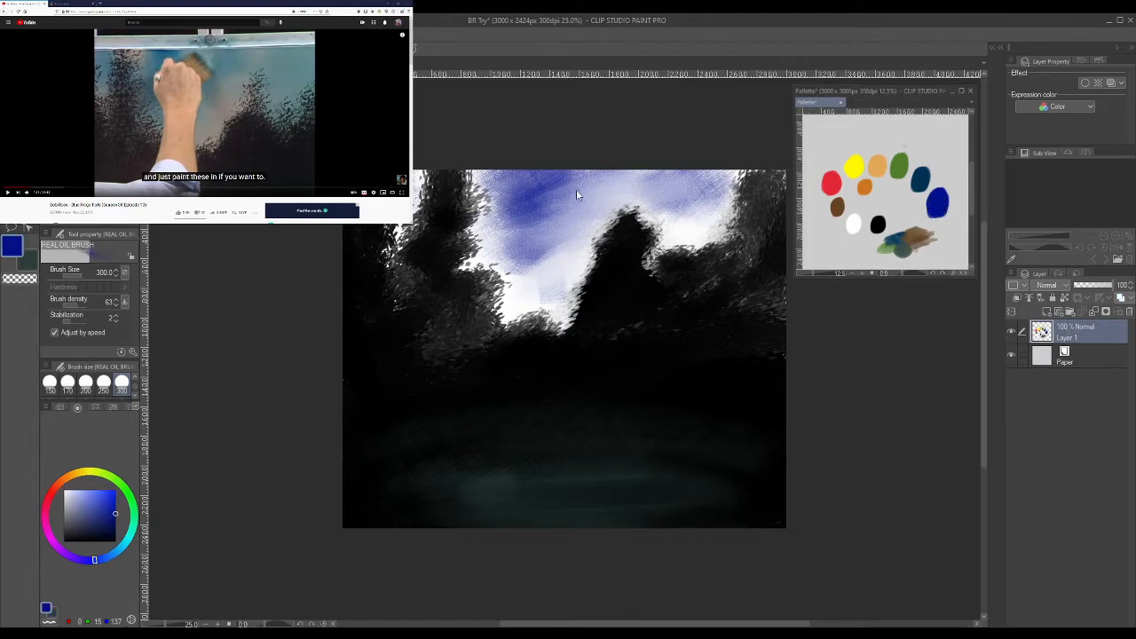
click(578, 235)
mouse_move(541, 275)
mouse_down()
mouse_move(515, 296)
mouse_move(523, 278)
mouse_move(505, 304)
mouse_move(526, 218)
mouse_move(492, 206)
mouse_move(492, 170)
mouse_up()
mouse_move(582, 268)
mouse_down()
mouse_move(574, 299)
mouse_move(594, 244)
mouse_move(574, 245)
mouse_move(637, 187)
mouse_move(617, 200)
mouse_move(672, 202)
mouse_move(688, 221)
mouse_move(671, 230)
mouse_move(723, 213)
mouse_up()
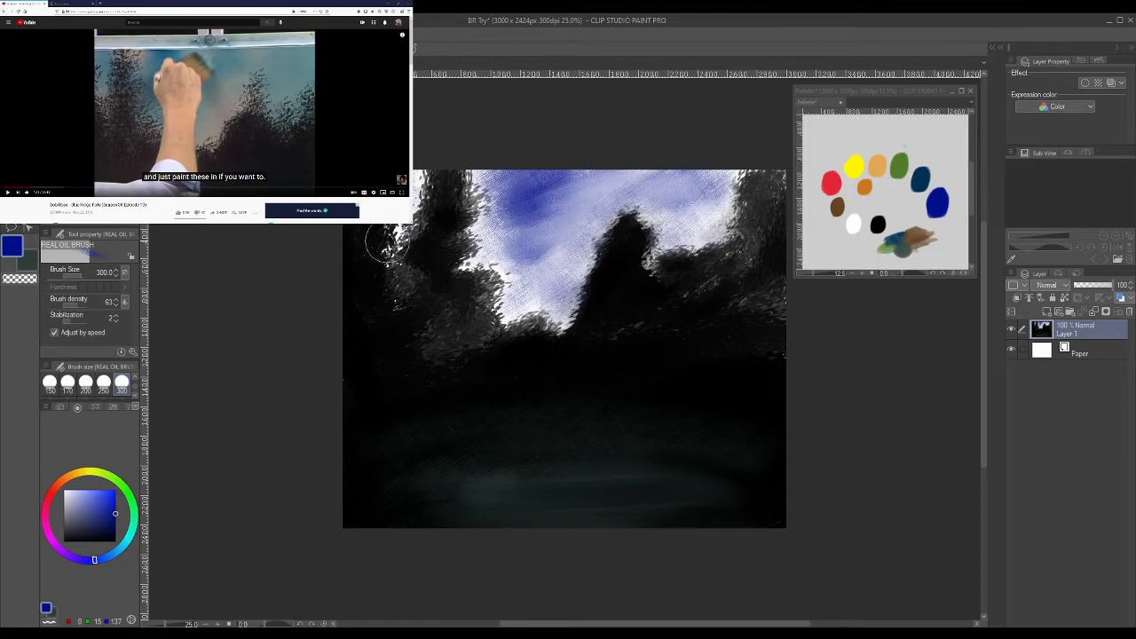
- Shift the hue to a lighter blue (0, 49, 137) and brush it over the central and right parts of the sky
click(106, 560)
mouse_move(587, 187)
mouse_down()
mouse_move(639, 177)
mouse_move(552, 185)
mouse_move(553, 157)
mouse_move(501, 188)
mouse_move(510, 221)
mouse_move(559, 212)
mouse_move(497, 257)
mouse_move(532, 320)
mouse_move(524, 332)
mouse_move(483, 324)
mouse_move(488, 268)
mouse_move(518, 222)
mouse_move(520, 188)
mouse_move(513, 204)
mouse_move(642, 127)
mouse_up()
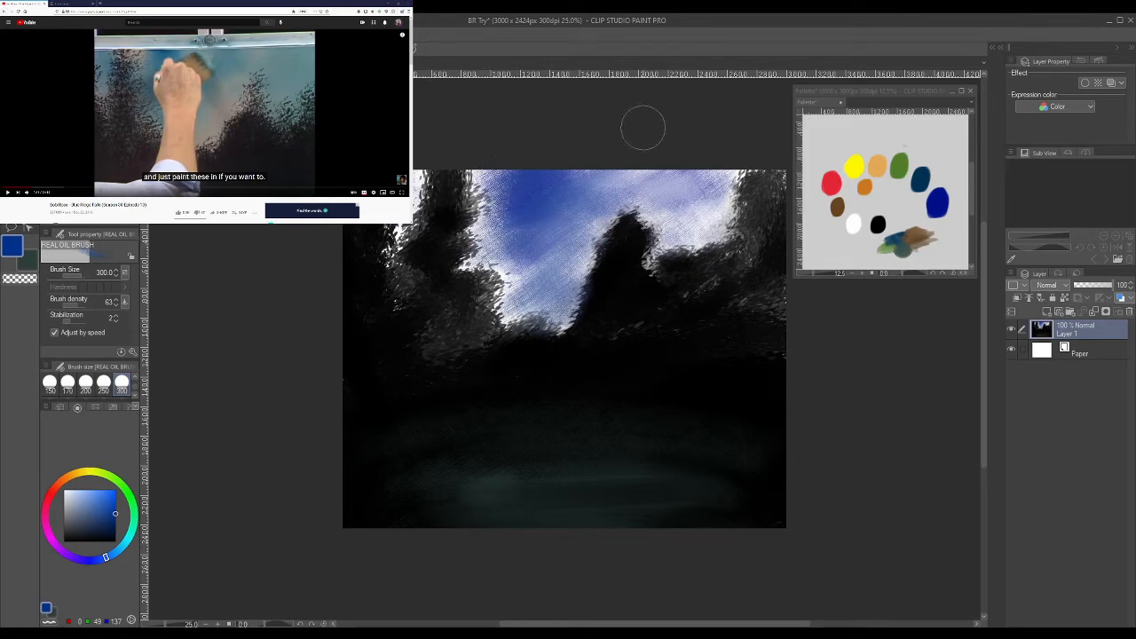
mouse_move(679, 184)
mouse_down()
mouse_move(631, 247)
mouse_move(635, 265)
mouse_move(717, 226)
mouse_up()
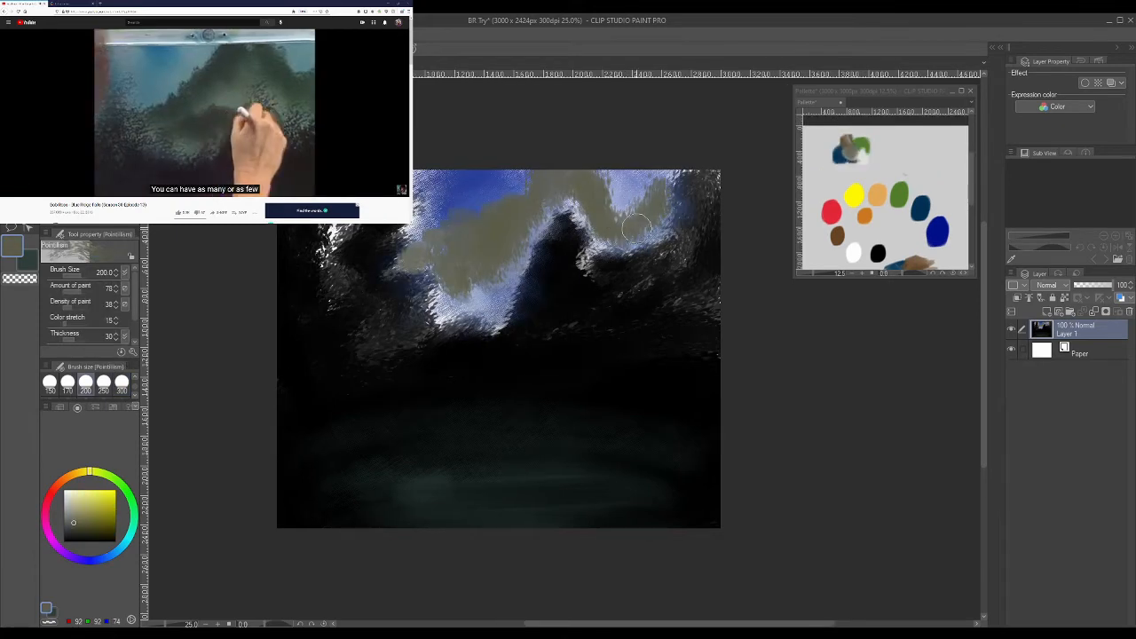
- Dab olive grey into the lower part of the distant hill with the Pointillism brush and pause the reference video
drag(443, 300, 475, 296)
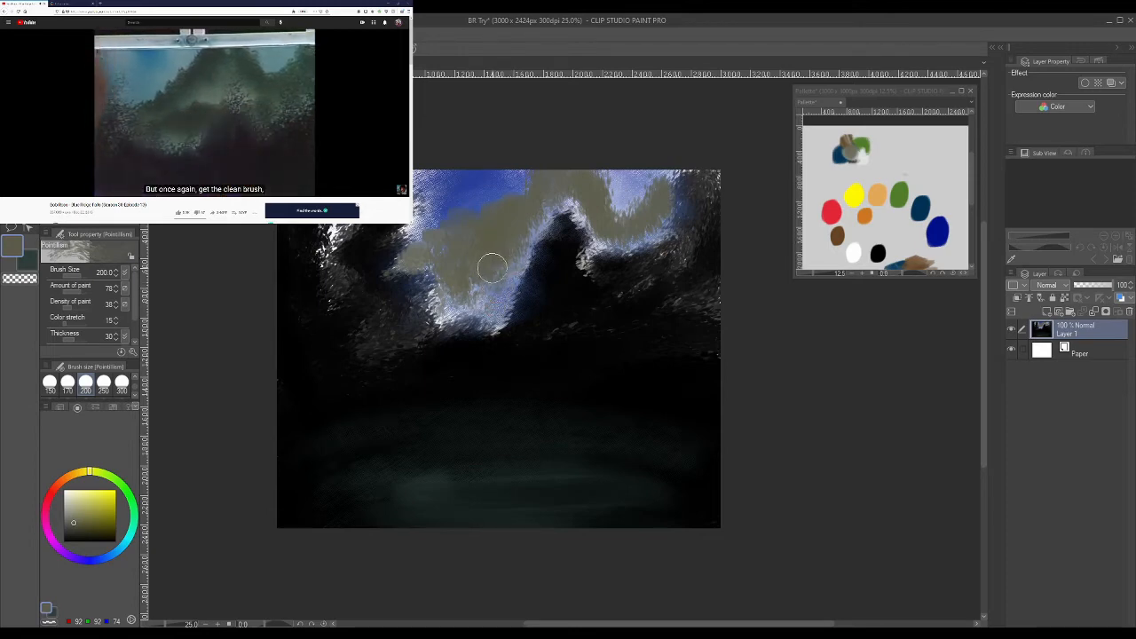
click(308, 142)
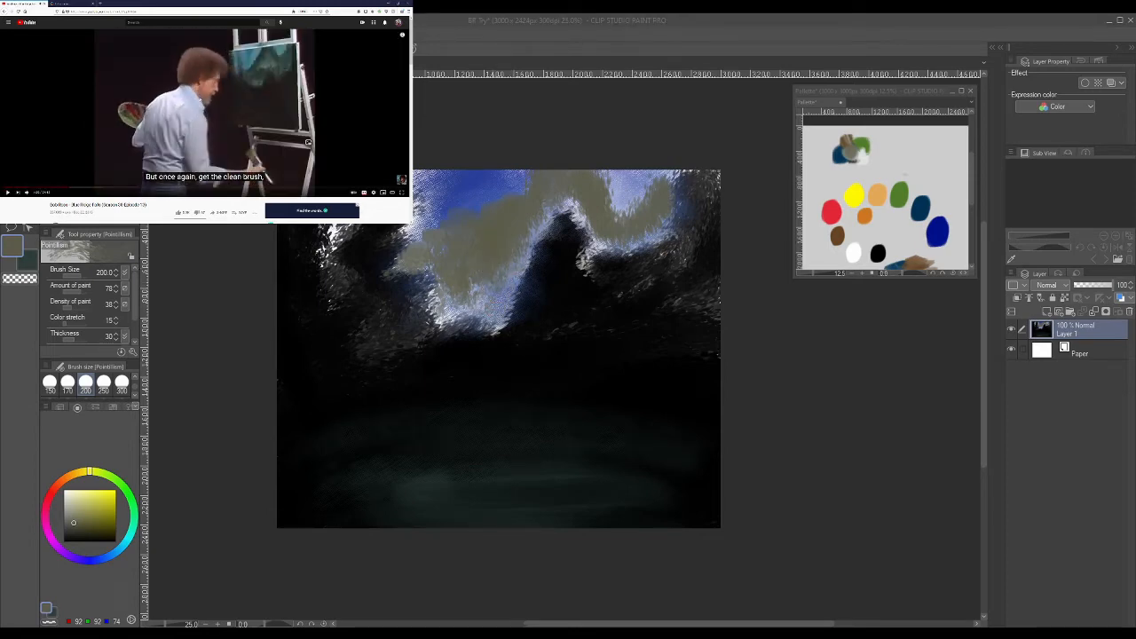
- Try dabbing transparent colour onto the lower part of the olive hill, undo it, and return to the main colour
click(19, 278)
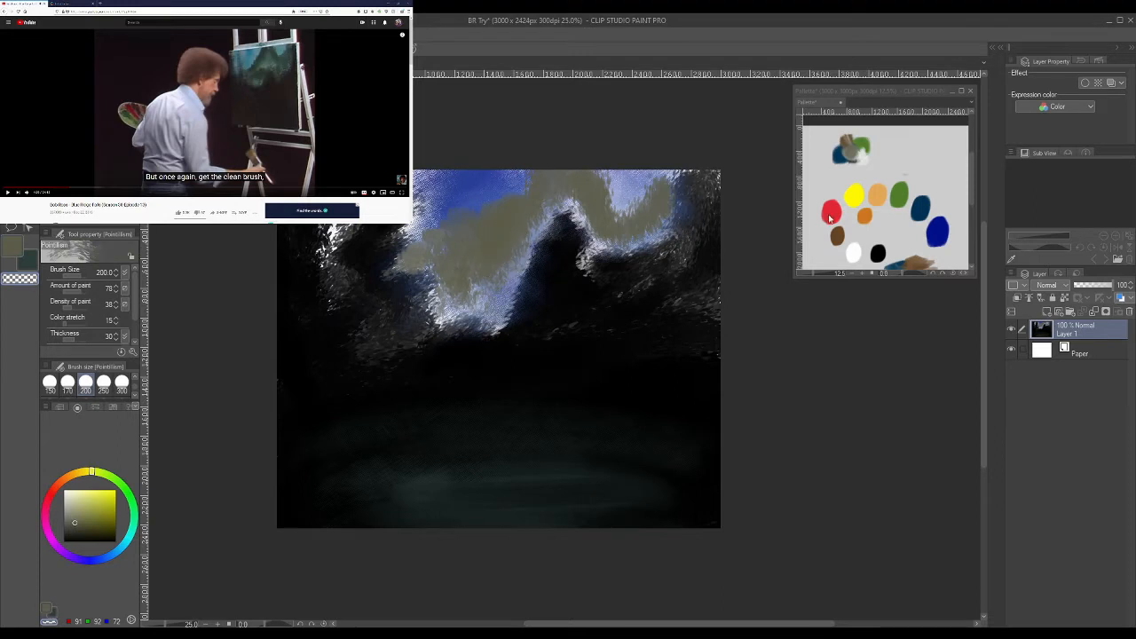
click(854, 150)
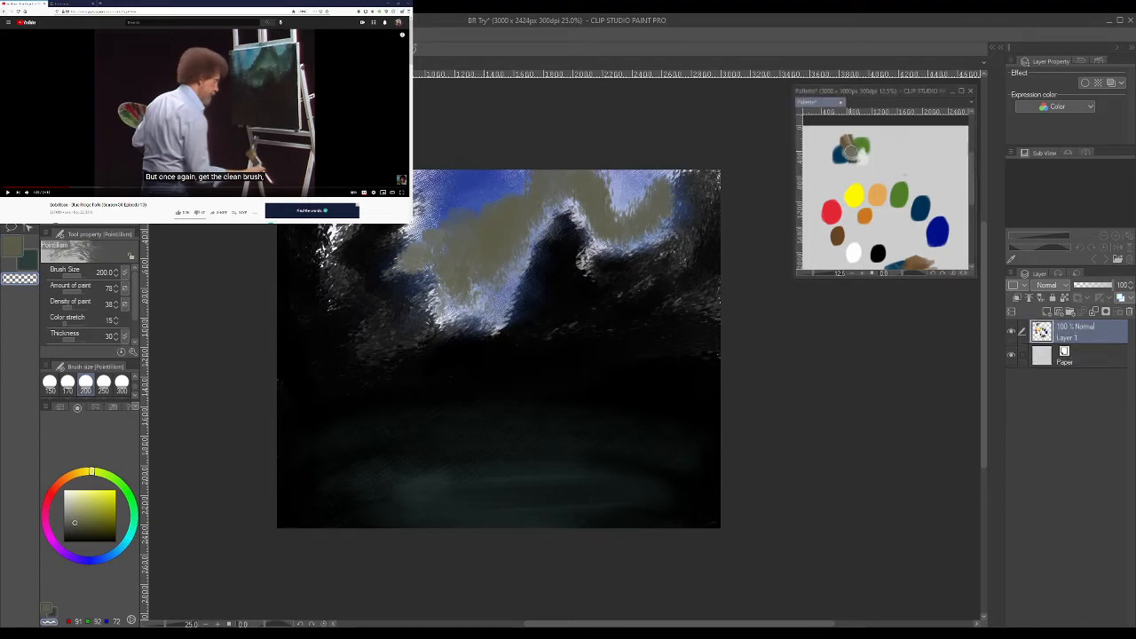
click(498, 260)
drag(485, 286, 477, 291)
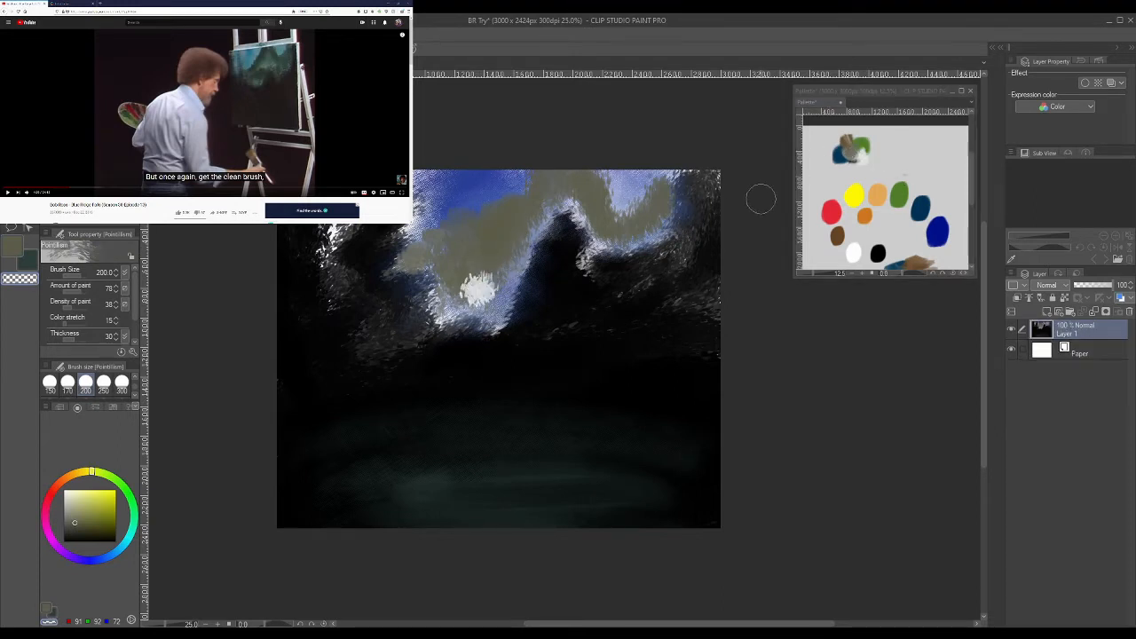
key(ctrl+z)
click(21, 243)
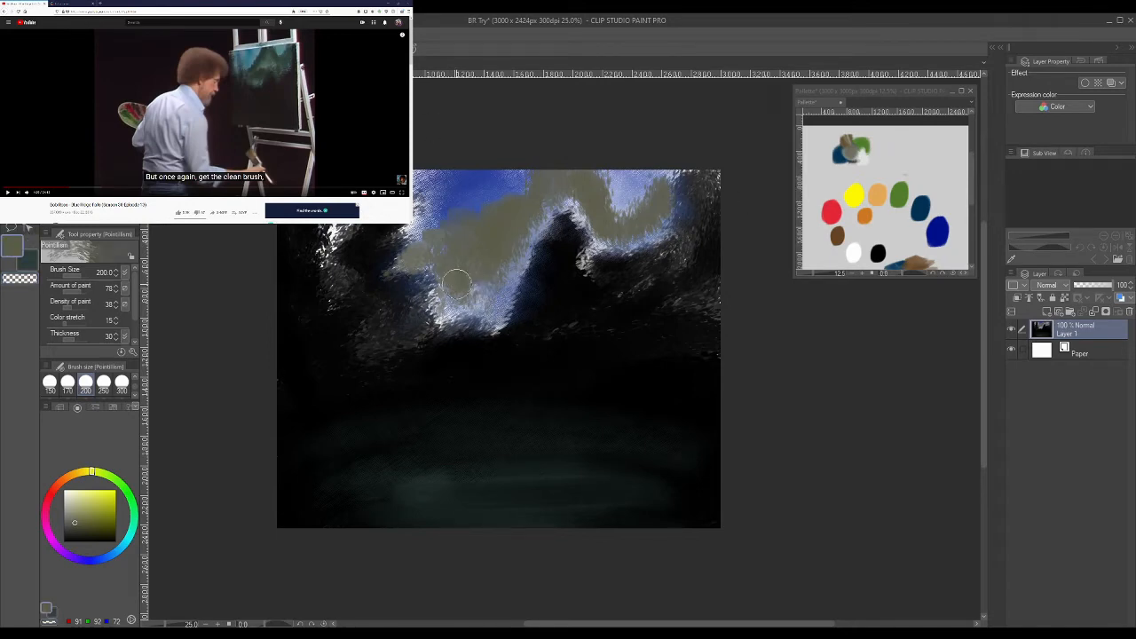
- Choose a darker olive (83, 84, 58), try it on the lower part of the hill, and undo those strokes
click(80, 522)
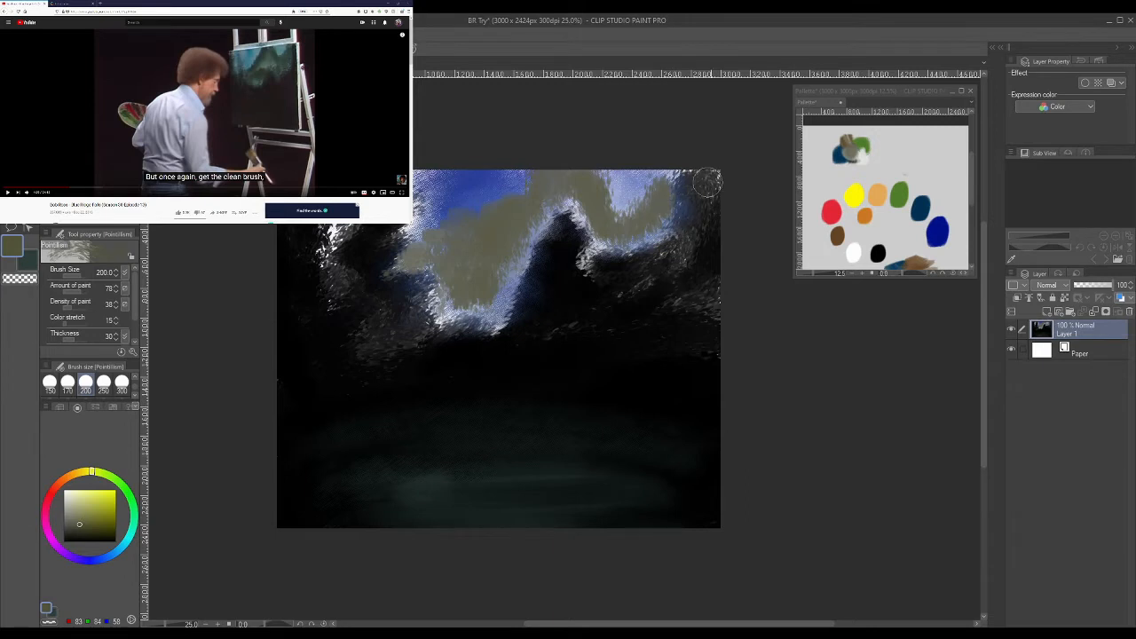
mouse_move(479, 276)
mouse_down()
mouse_move(474, 256)
mouse_move(455, 282)
mouse_up()
key(ctrl+z)
key(ctrl+z)
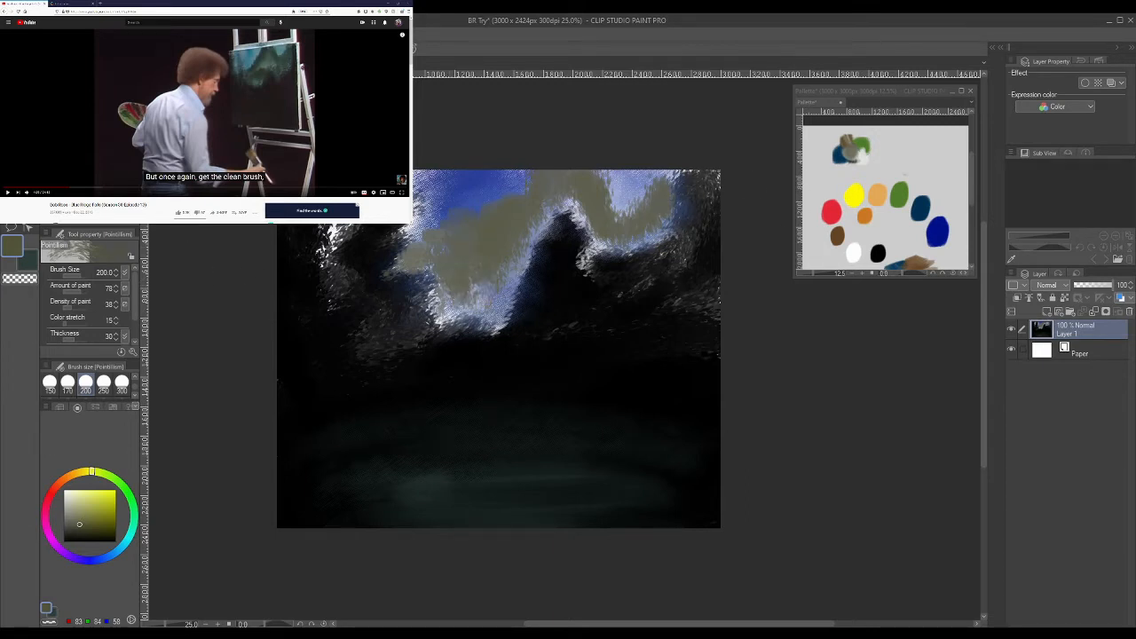
- Blend the olive hill into the surrounding sky with the Bree II Oil Blend brush at size 170, up to the central peak
key(j)
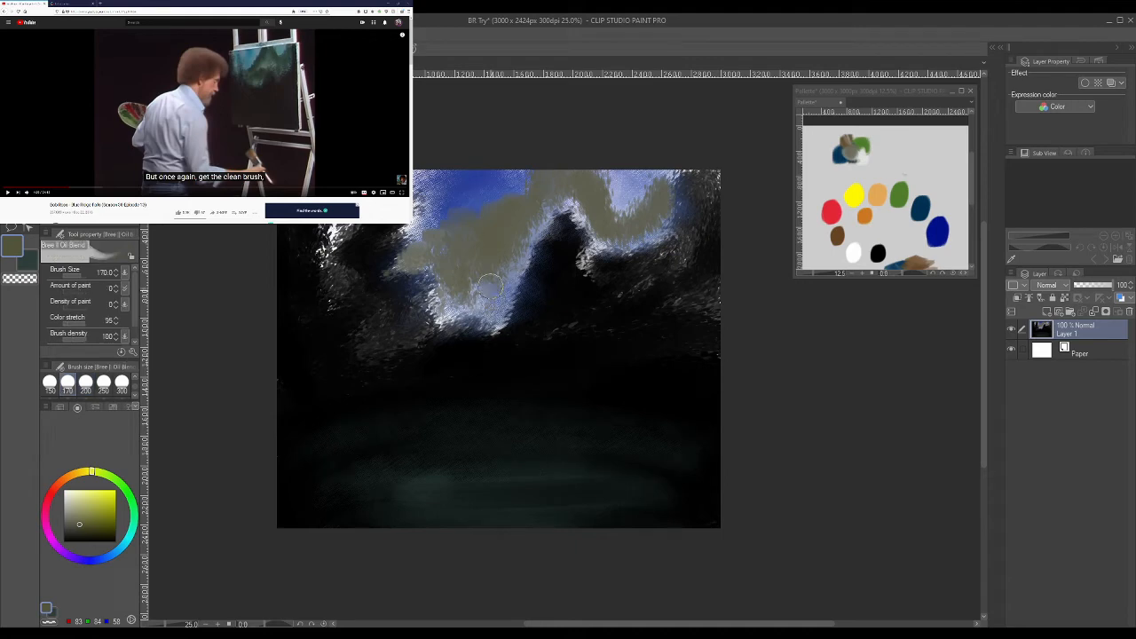
mouse_move(475, 286)
mouse_down()
mouse_move(477, 257)
mouse_move(474, 301)
mouse_move(457, 282)
mouse_move(449, 290)
mouse_move(496, 292)
mouse_move(532, 220)
mouse_up()
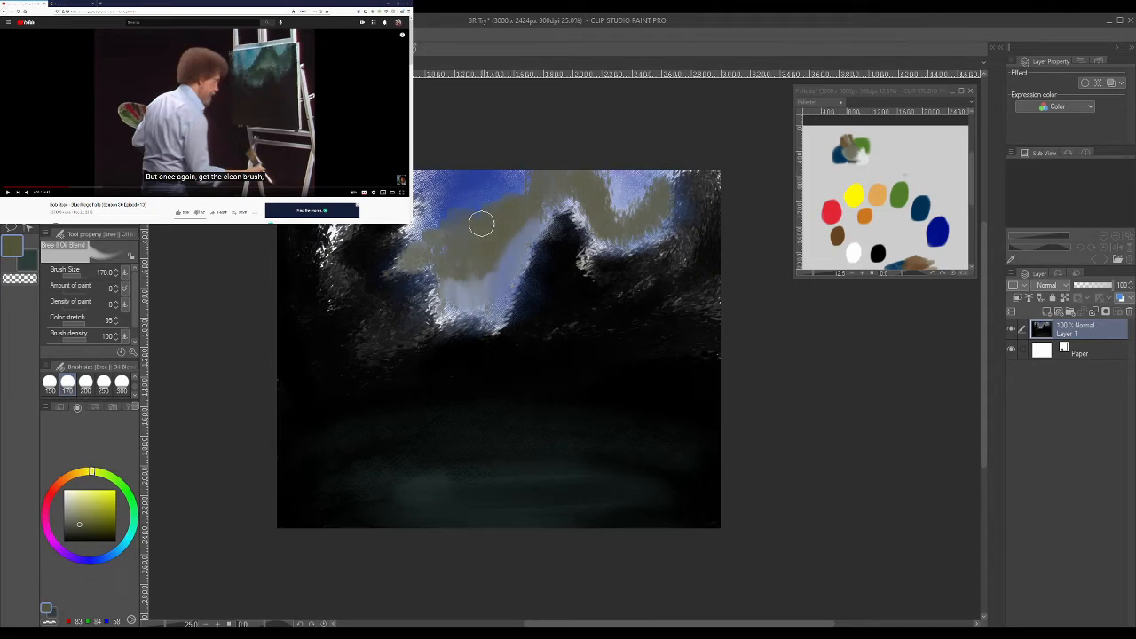
mouse_move(483, 291)
mouse_down()
mouse_move(535, 224)
mouse_move(481, 267)
mouse_move(480, 295)
mouse_move(445, 275)
mouse_move(487, 253)
mouse_move(494, 265)
mouse_move(530, 207)
mouse_move(579, 170)
mouse_move(573, 200)
mouse_move(579, 192)
mouse_move(603, 239)
mouse_up()
drag(547, 214, 561, 204)
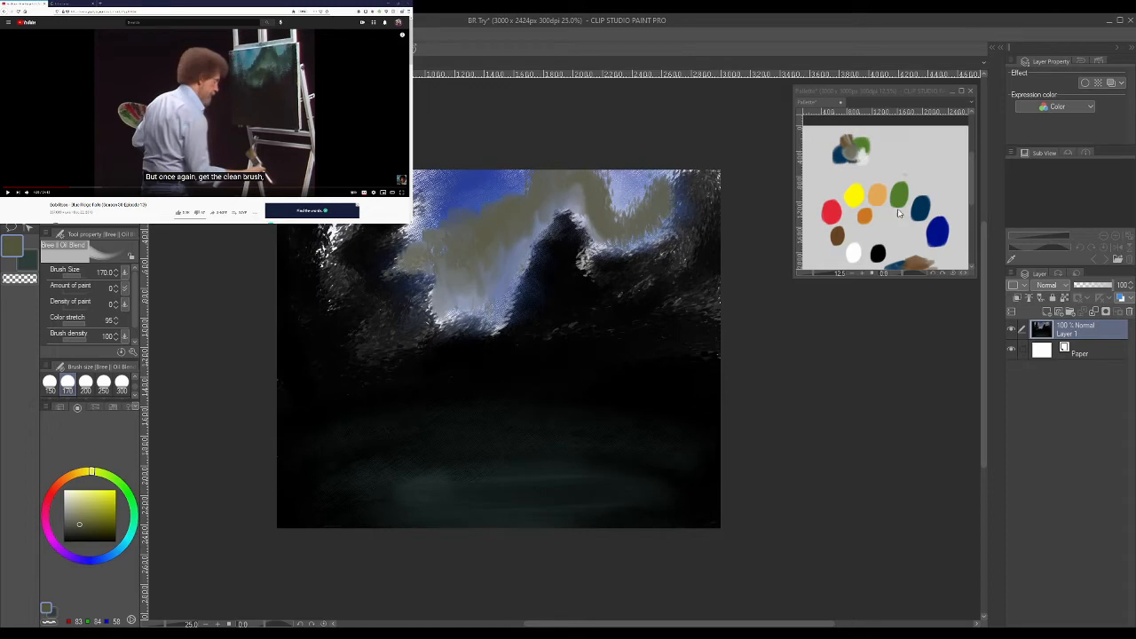
- Repaint the lower hill in olive with the Pointillism brush at size 200 and blend its edges with Bree II Oil Blend
key(b)
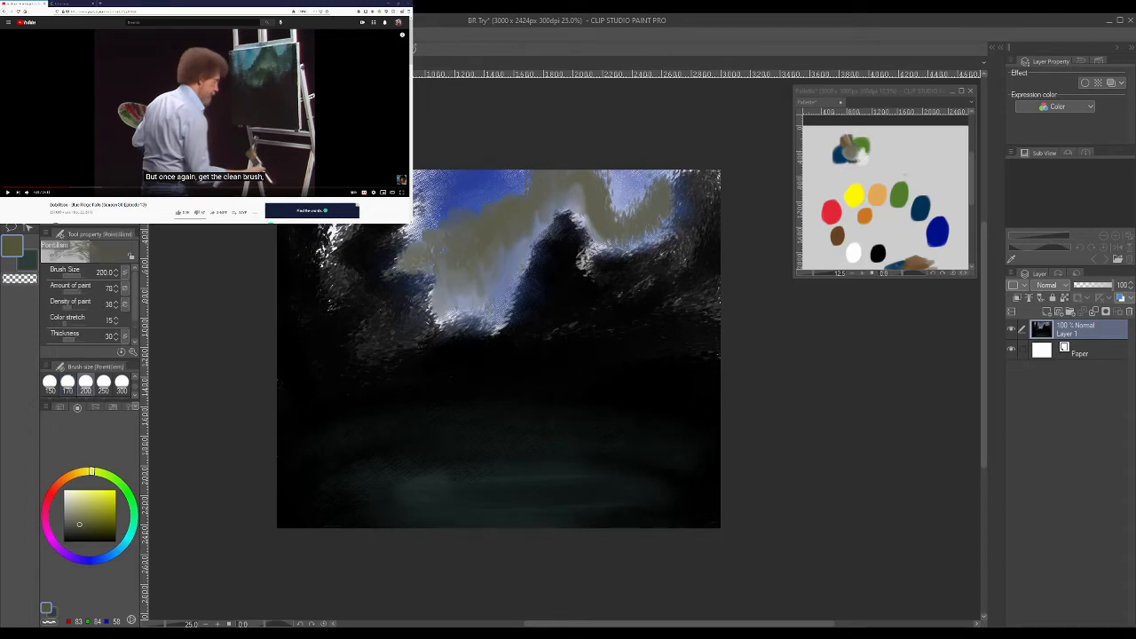
mouse_move(448, 305)
mouse_down()
mouse_move(470, 303)
mouse_move(476, 267)
mouse_move(452, 299)
mouse_move(504, 278)
mouse_move(464, 293)
mouse_move(474, 228)
mouse_move(448, 298)
mouse_up()
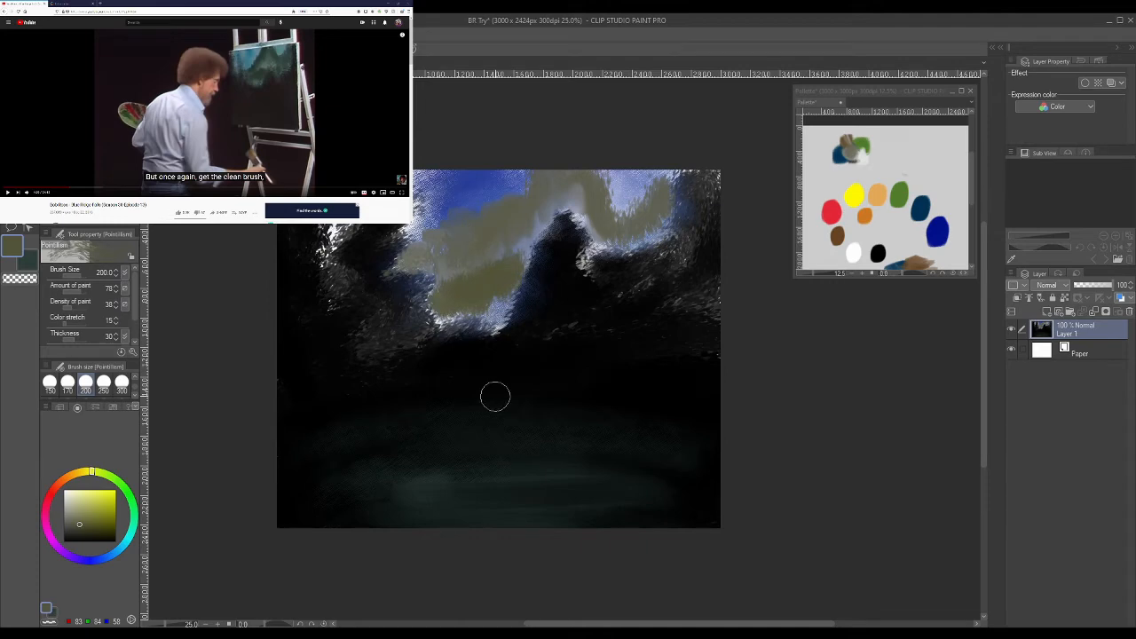
key(j)
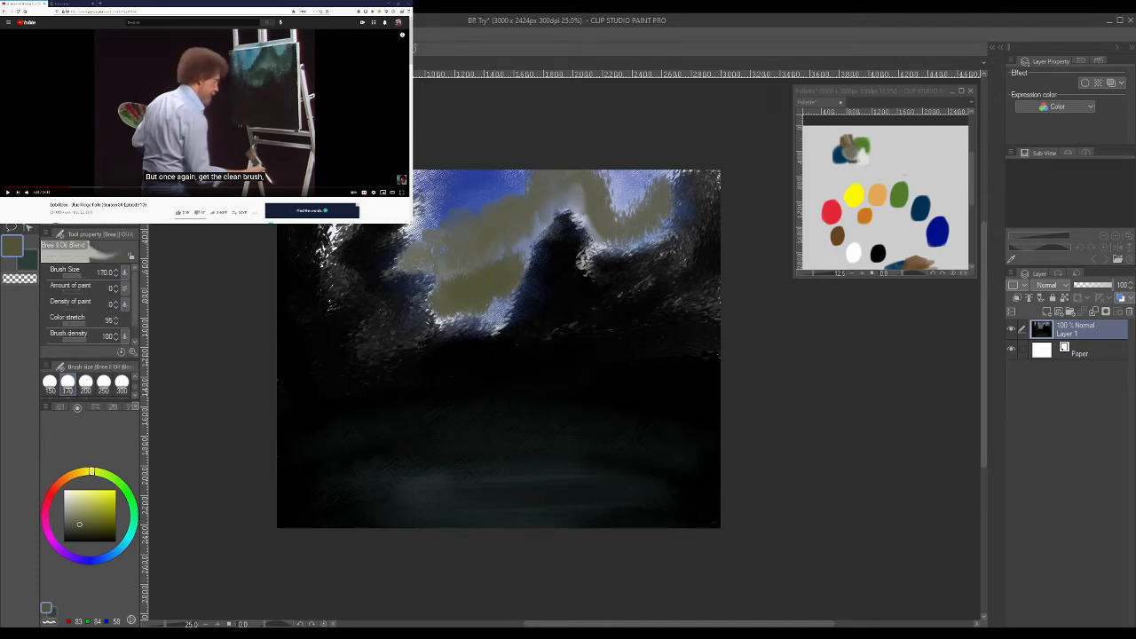
mouse_move(490, 302)
mouse_down()
mouse_move(502, 319)
mouse_move(435, 317)
mouse_move(488, 311)
mouse_move(508, 292)
mouse_move(502, 325)
mouse_up()
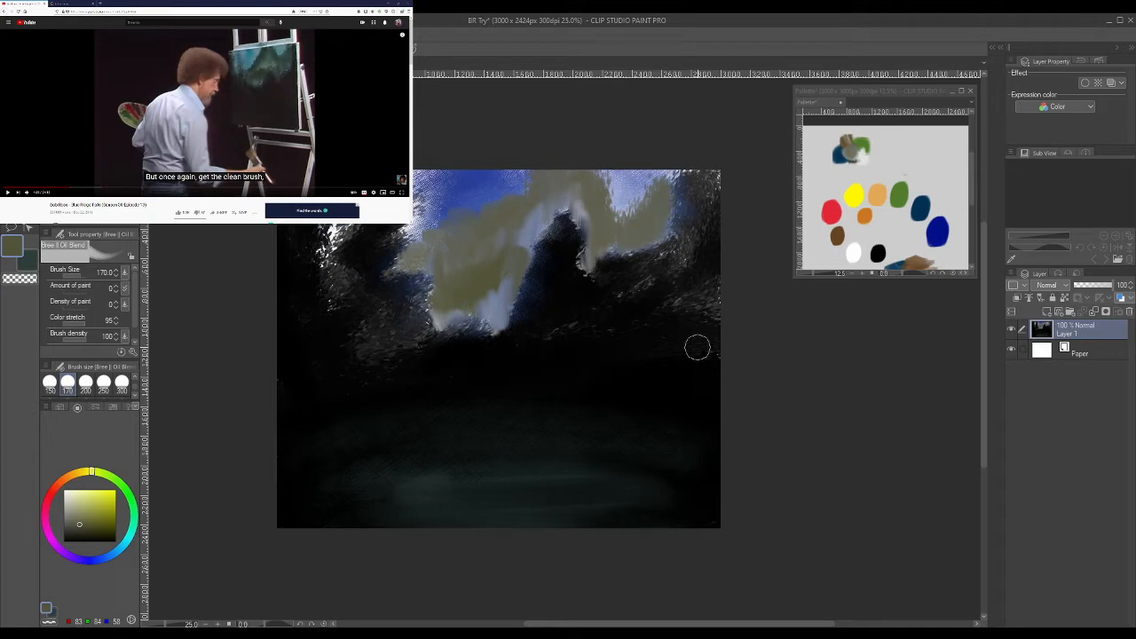
- Play the reference video, rewind it to the colour-mixing section, and pause on the dark colour mix
click(308, 142)
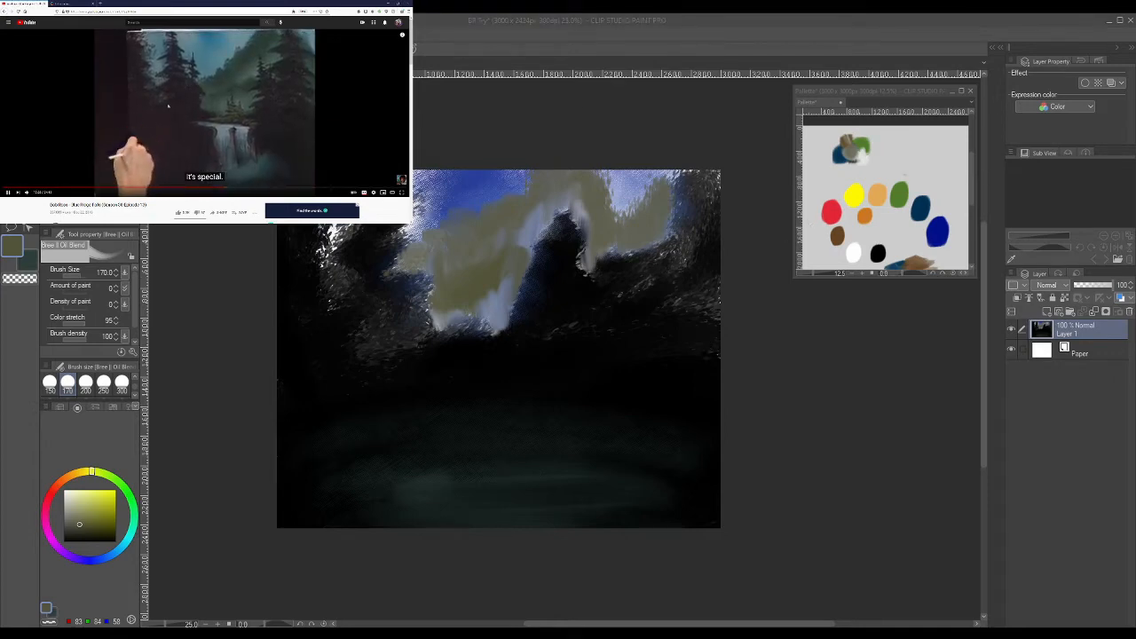
click(206, 168)
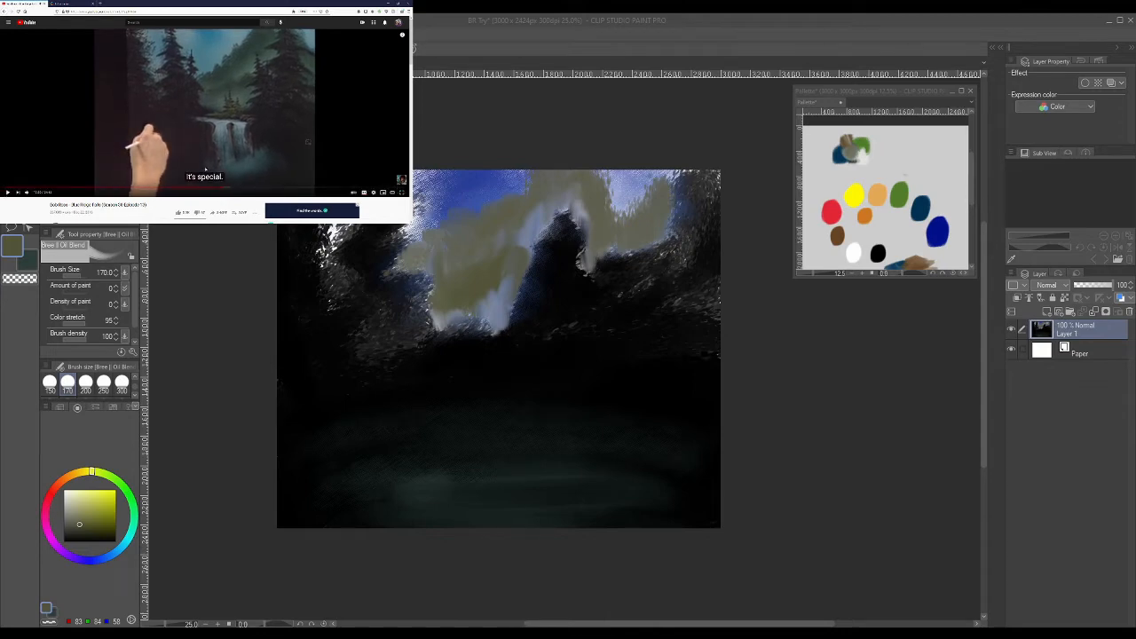
drag(187, 189, 58, 190)
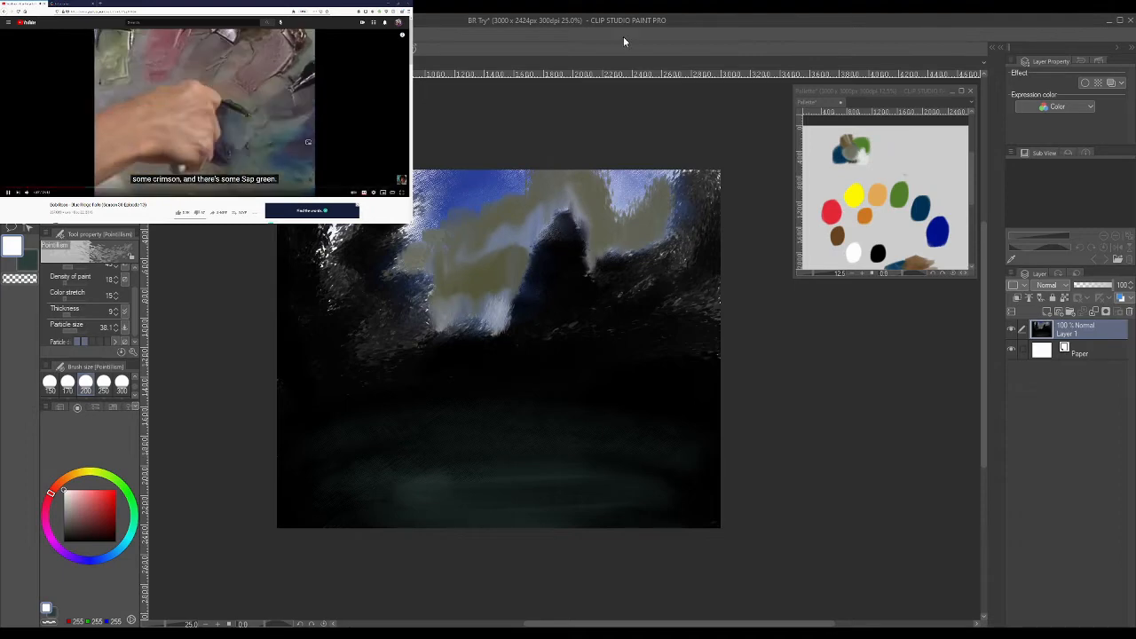
click(185, 150)
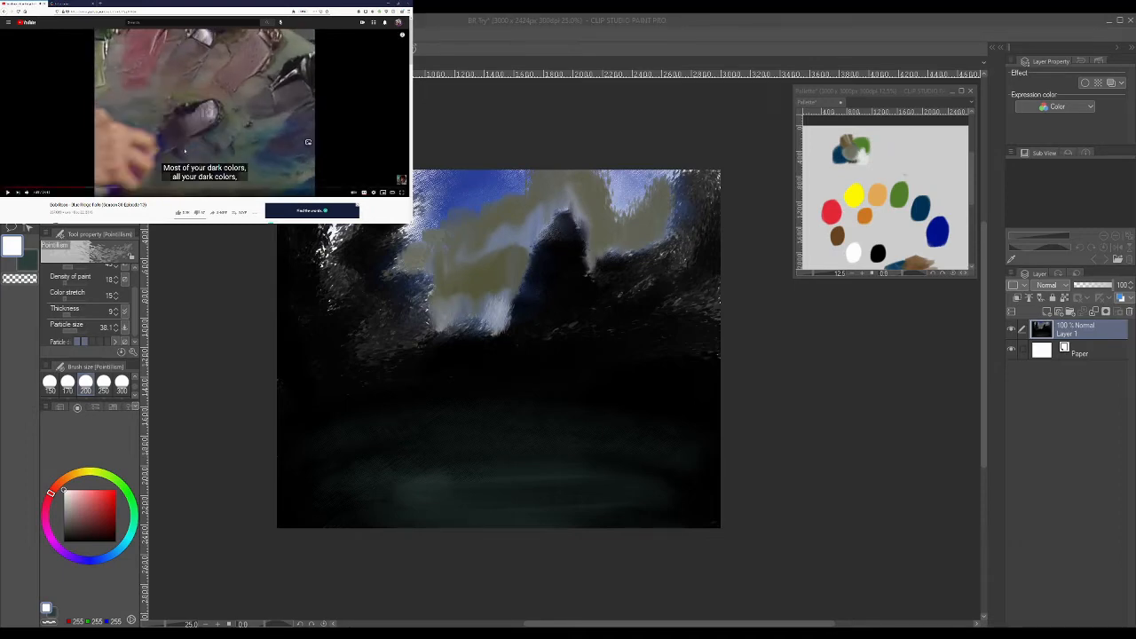
- Dab dark blue (0, 49, 83) onto an empty area of the palette canvas with the Pointillism and Real Oil brushes
click(919, 207)
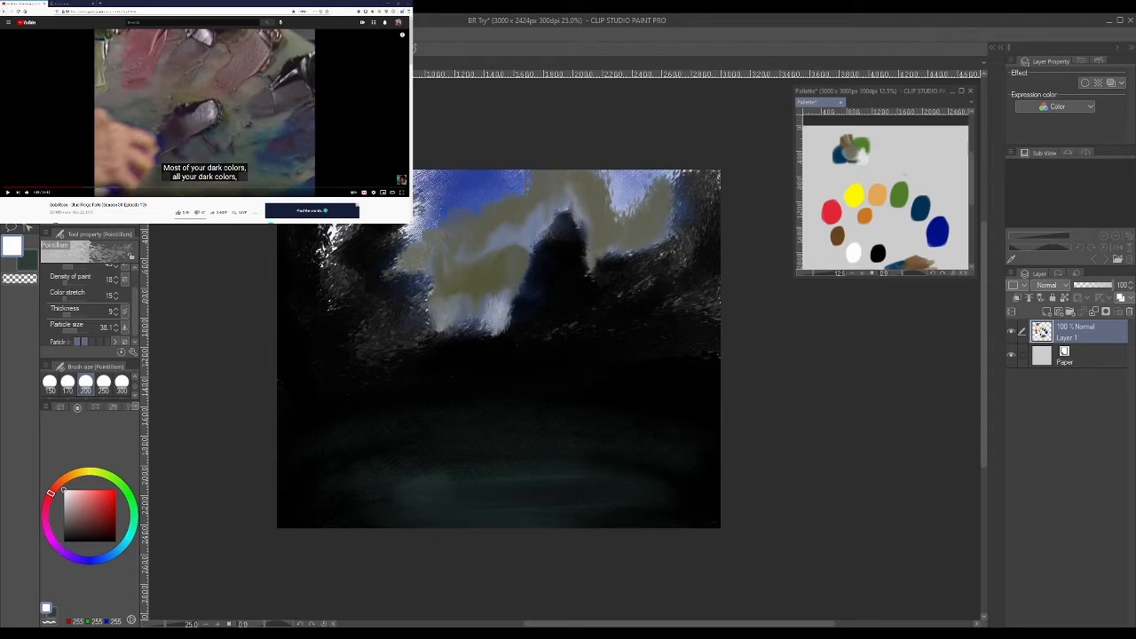
key(p)
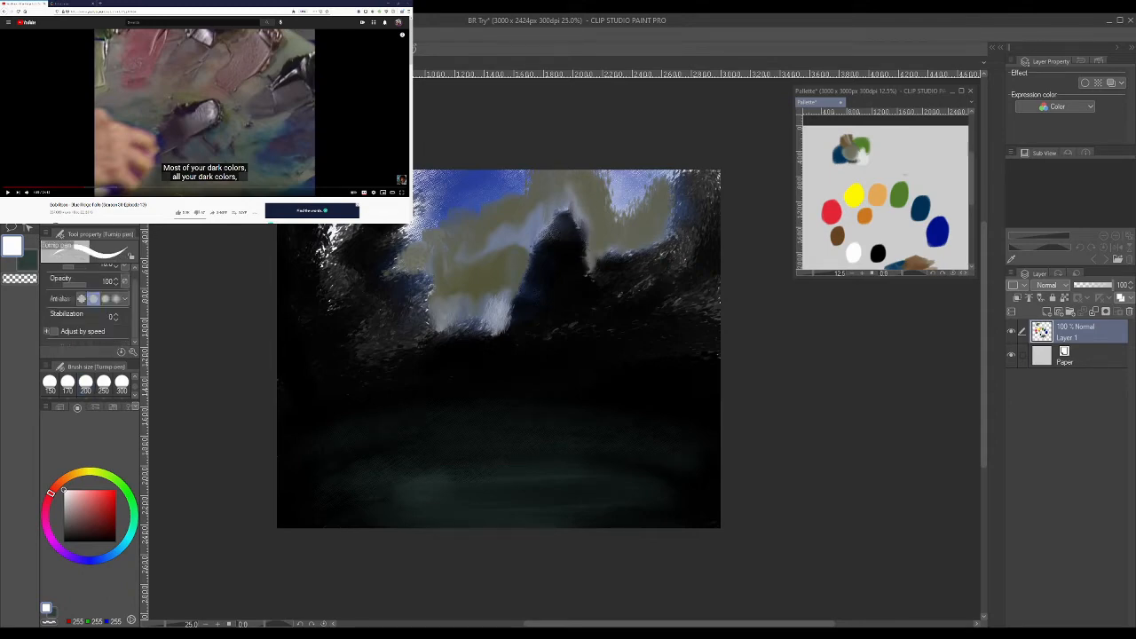
key(b)
alt+click(920, 207)
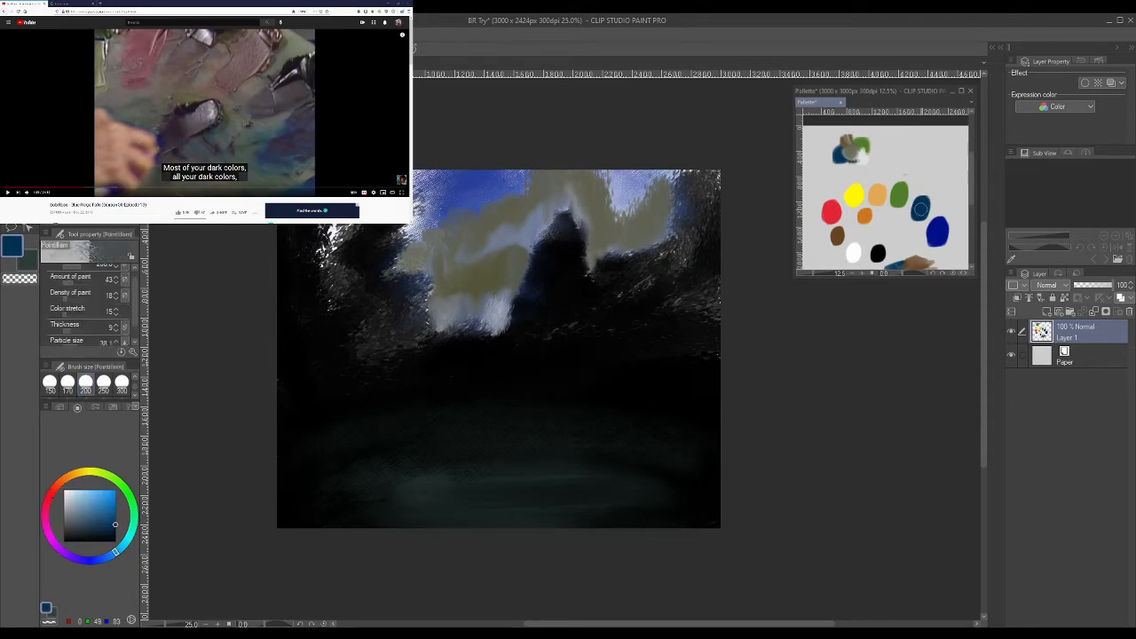
drag(910, 138, 908, 148)
key(b)
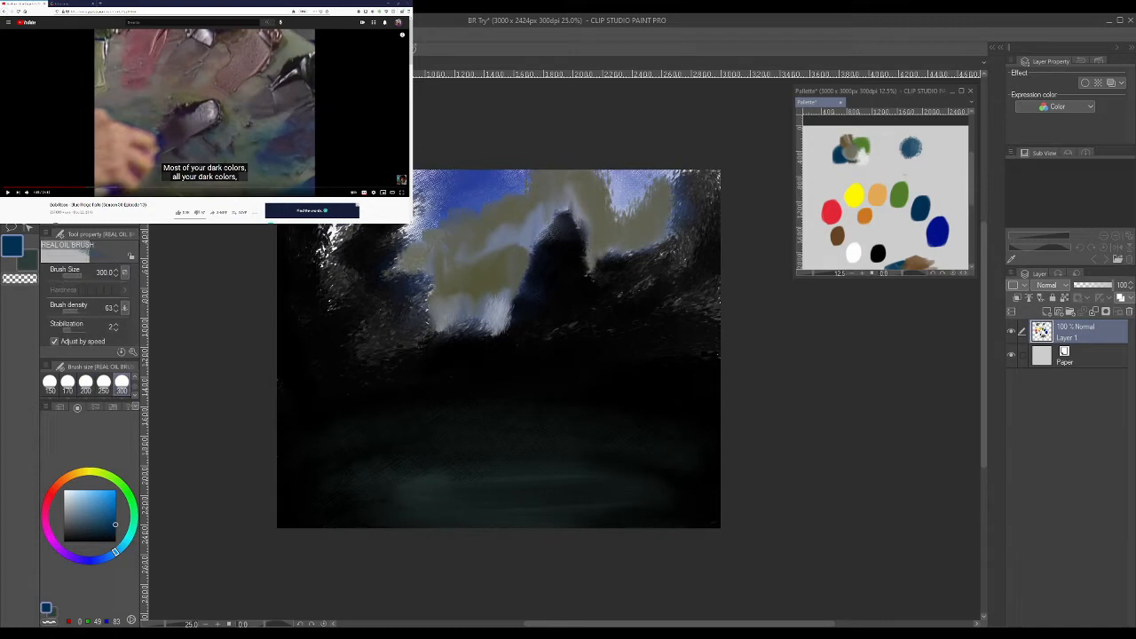
drag(912, 146, 911, 146)
- Add black, brown (101, 67, 33) and red (227, 38, 54) to the dark blue dab on the palette canvas
alt+click(877, 253)
drag(925, 152, 923, 151)
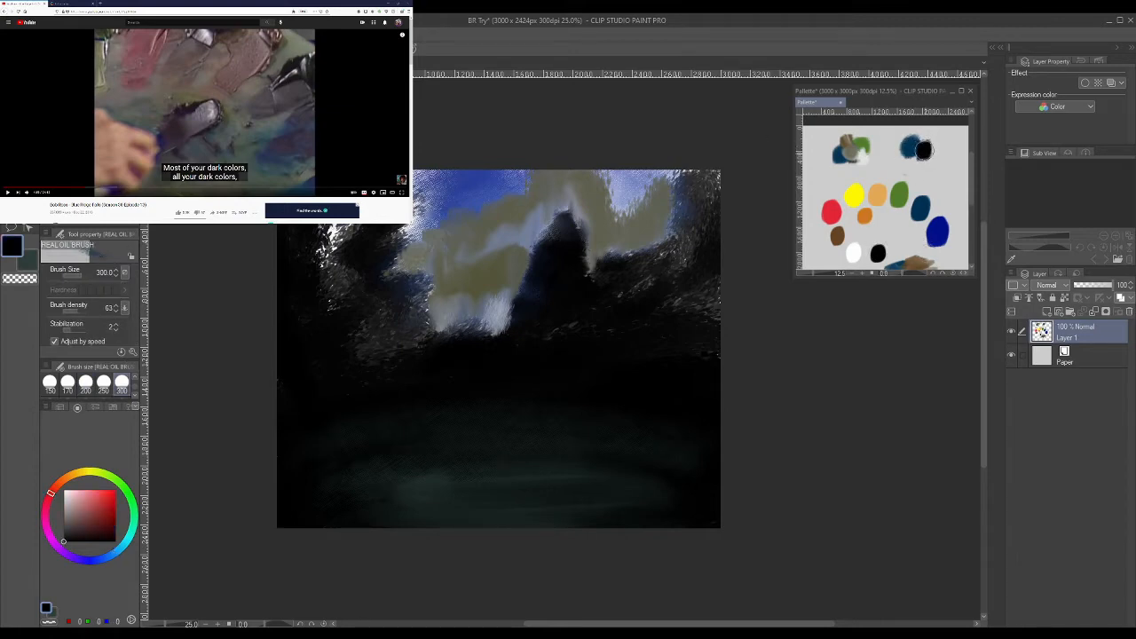
alt+click(836, 235)
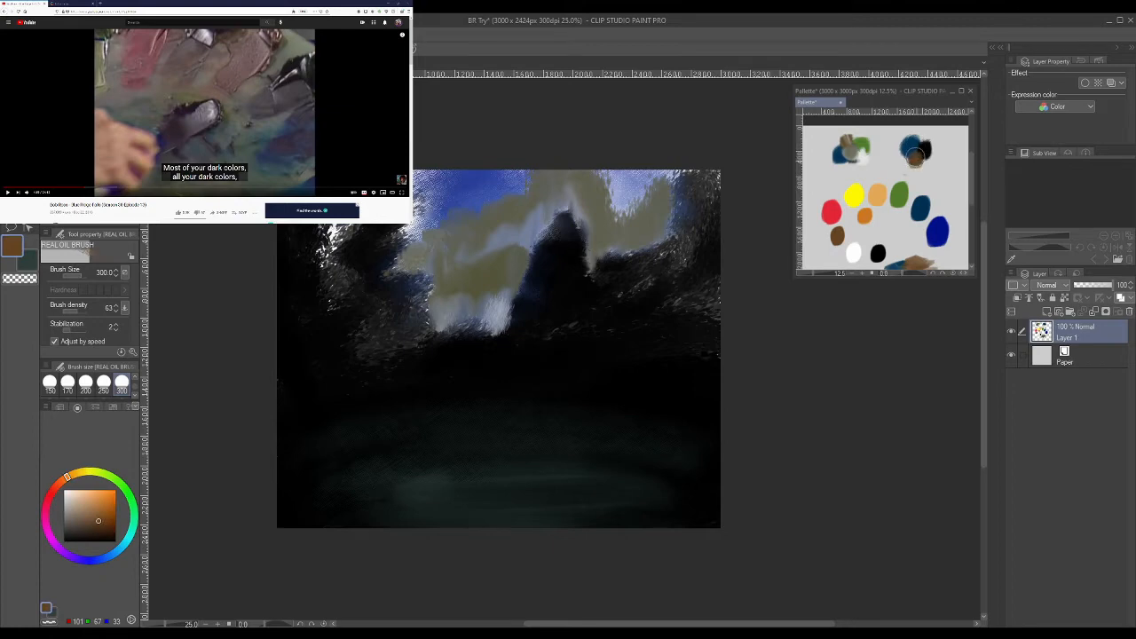
alt+click(830, 210)
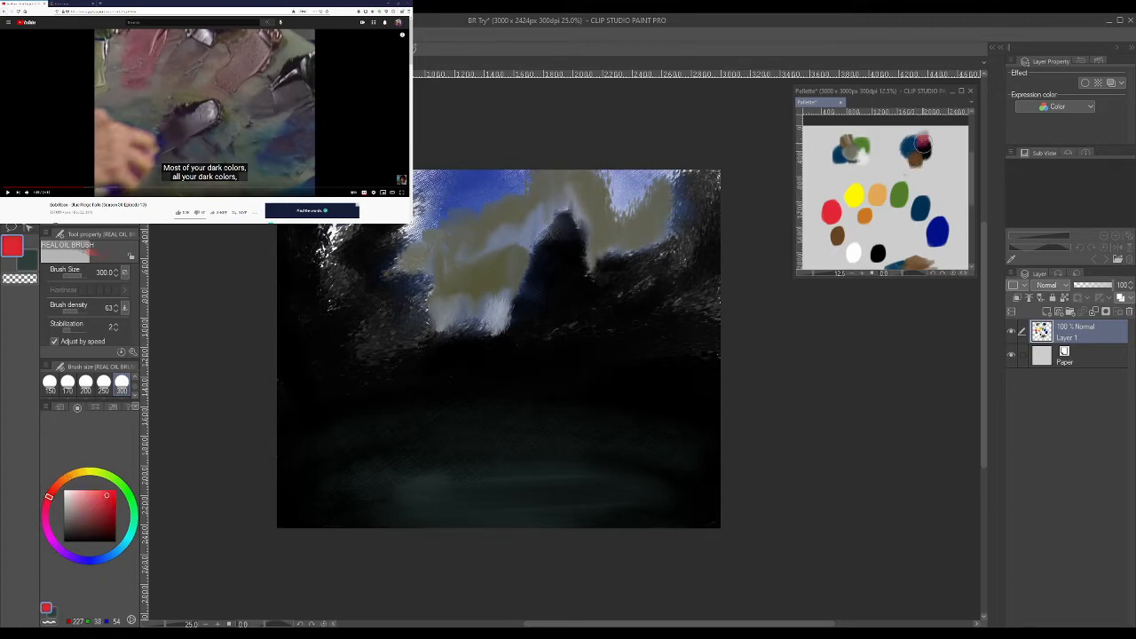
- Pick the dark maroon (62, 27, 32) from the new mix and paint a tree over the olive hill with the Oil paint flat brush at size 200
click(221, 114)
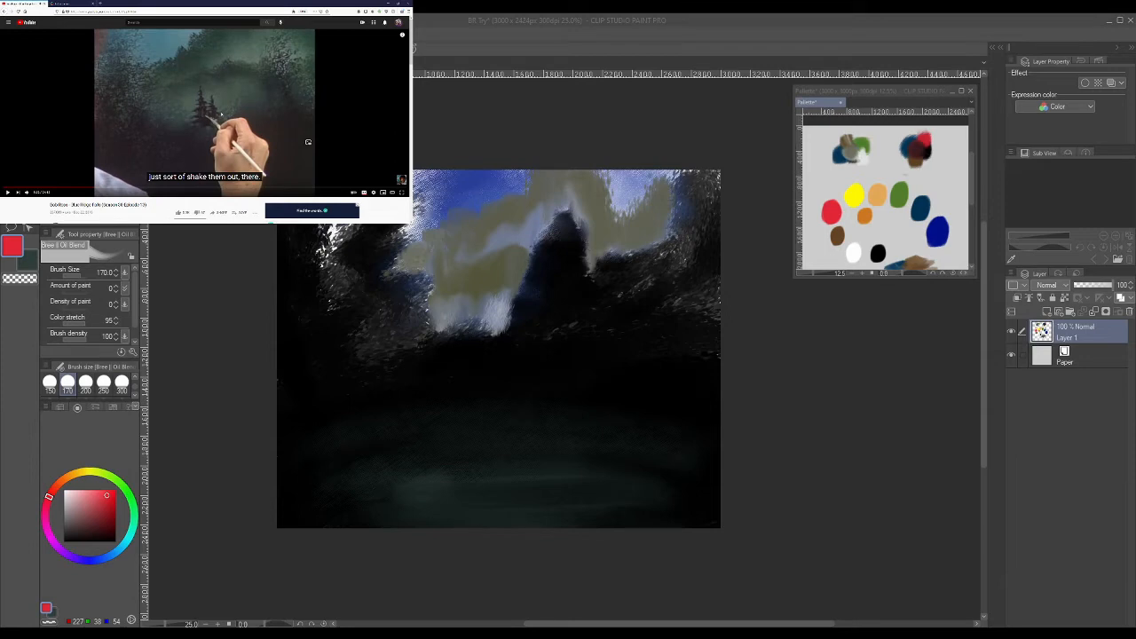
click(878, 253)
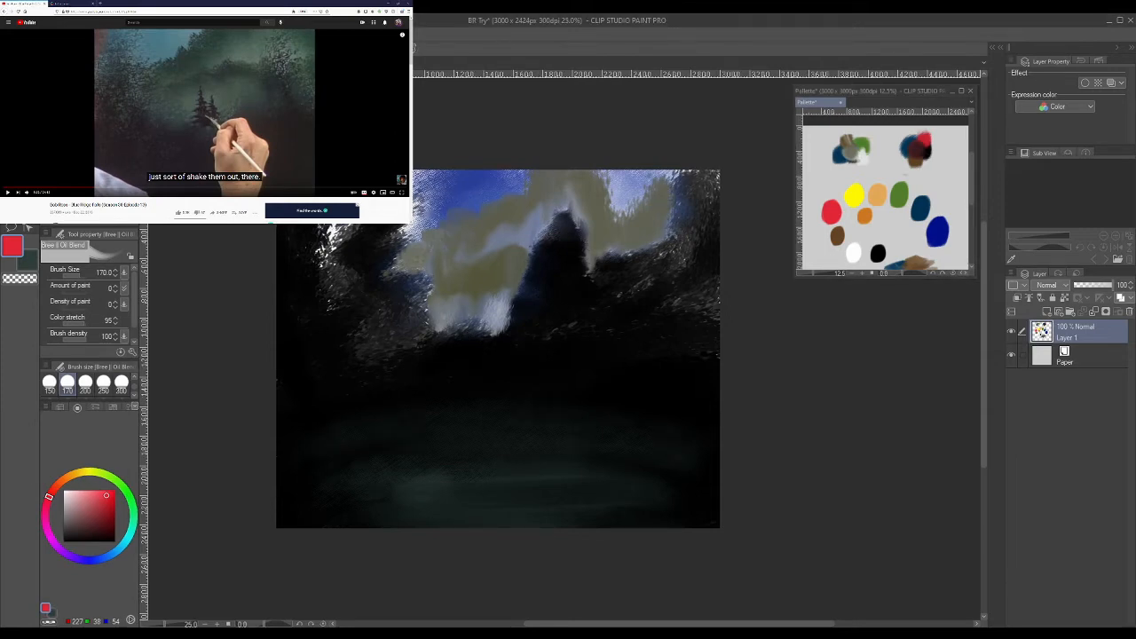
alt+click(919, 145)
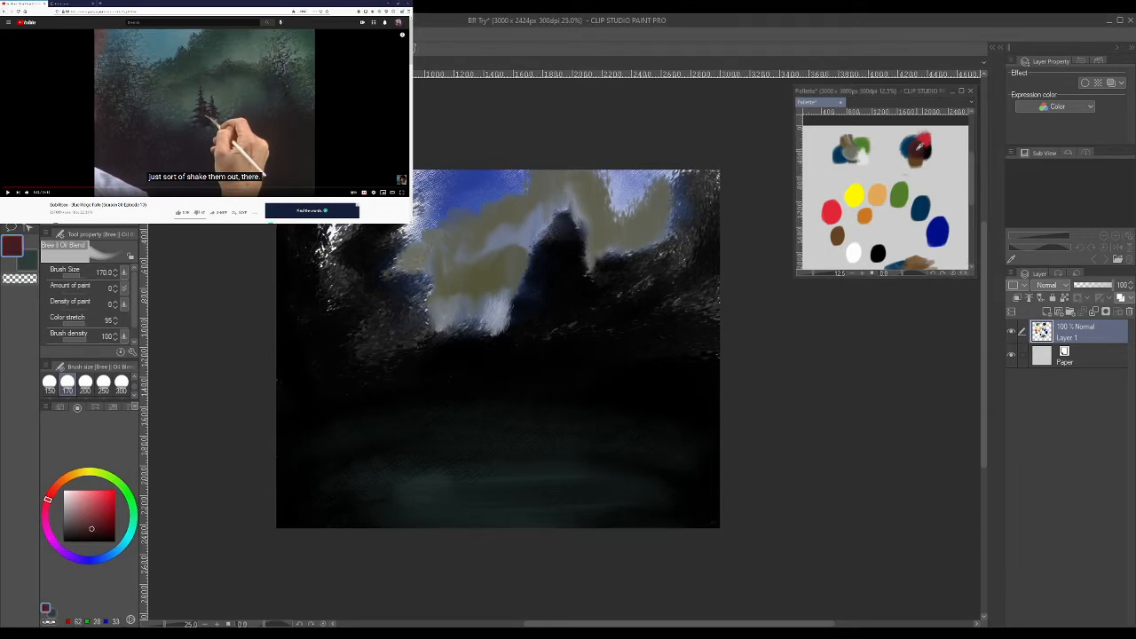
click(541, 299)
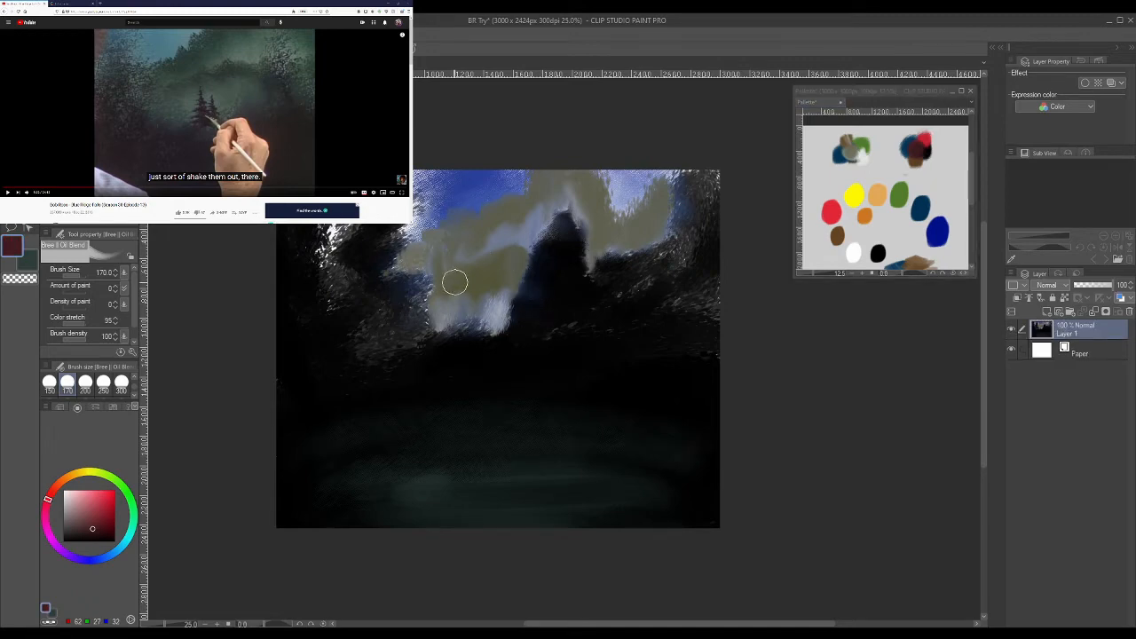
key(b)
mouse_move(462, 277)
mouse_down()
mouse_move(468, 241)
mouse_move(463, 285)
mouse_move(474, 298)
mouse_move(444, 304)
mouse_move(473, 292)
mouse_move(465, 287)
mouse_move(492, 300)
mouse_move(473, 296)
mouse_move(444, 323)
mouse_move(462, 302)
mouse_up()
mouse_move(468, 240)
mouse_down()
mouse_move(467, 228)
mouse_move(477, 337)
mouse_move(510, 312)
mouse_move(477, 279)
mouse_move(474, 248)
mouse_move(478, 284)
mouse_move(470, 236)
mouse_move(486, 240)
mouse_up()
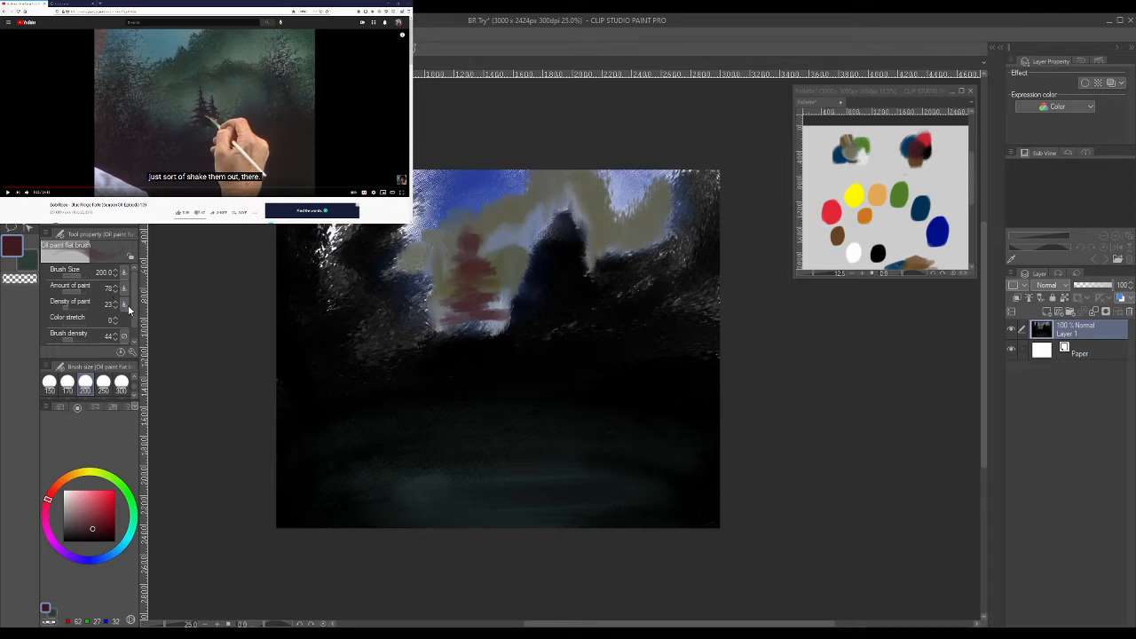
scroll(133, 315, down, 1)
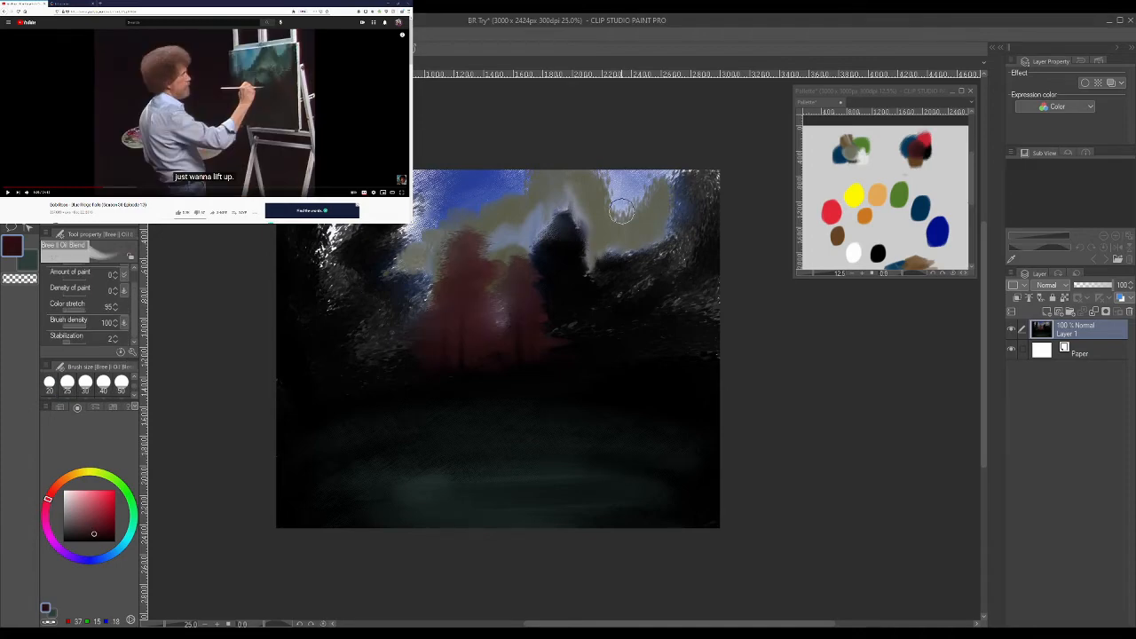
- Extend the maroon foliage outward on both sides of the trees with the Bree II Oil Blend brush
click(308, 142)
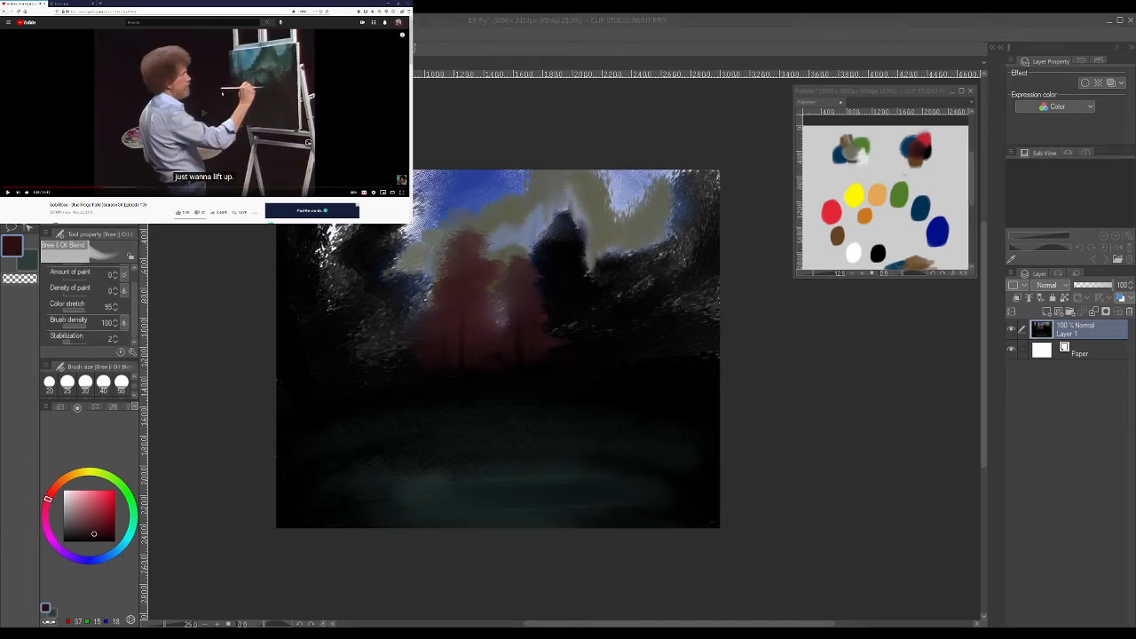
drag(569, 335, 575, 298)
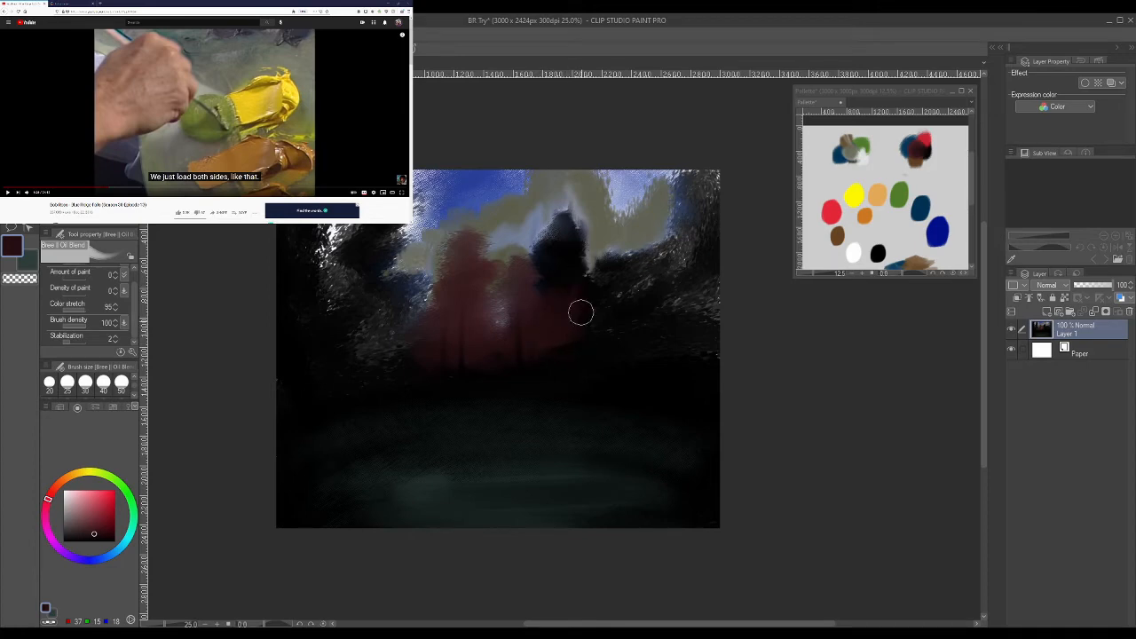
mouse_move(566, 330)
mouse_down()
mouse_move(588, 312)
mouse_move(604, 268)
mouse_move(611, 287)
mouse_move(538, 306)
mouse_up()
mouse_move(402, 312)
mouse_down()
mouse_move(434, 322)
mouse_move(417, 303)
mouse_move(430, 336)
mouse_move(418, 312)
mouse_move(425, 331)
mouse_move(404, 328)
mouse_move(400, 294)
mouse_move(415, 333)
mouse_move(391, 323)
mouse_move(440, 274)
mouse_move(417, 342)
mouse_move(396, 339)
mouse_move(424, 338)
mouse_move(421, 357)
mouse_move(396, 285)
mouse_move(396, 342)
mouse_move(413, 334)
mouse_move(369, 337)
mouse_up()
mouse_move(466, 386)
mouse_down()
mouse_move(410, 351)
mouse_move(368, 354)
mouse_move(404, 330)
mouse_up()
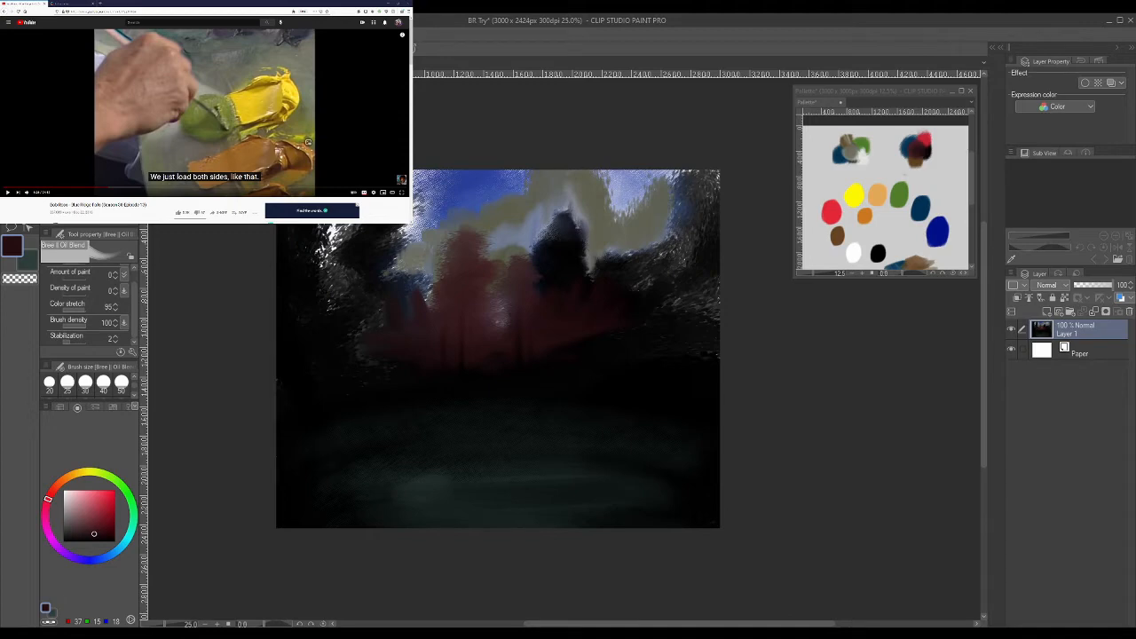
- Mix maroon with yellow (255, 246, 0) on the palette canvas, blend them with Bree II Oil Blend, and pick the olive yellow (108, 98, 21)
click(307, 142)
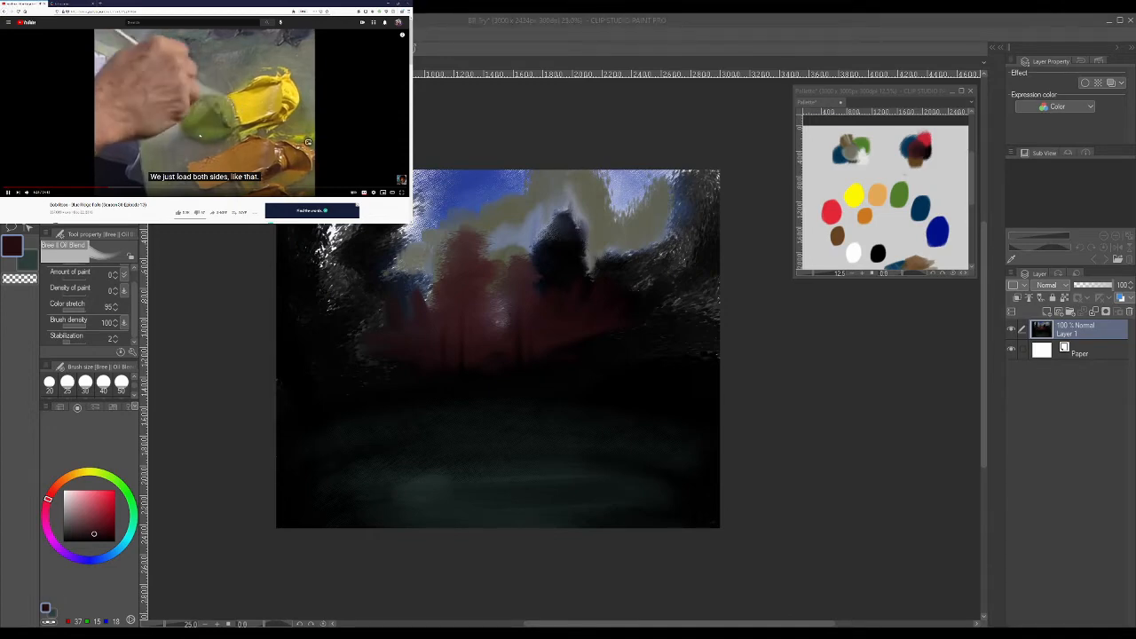
click(200, 136)
alt+click(919, 153)
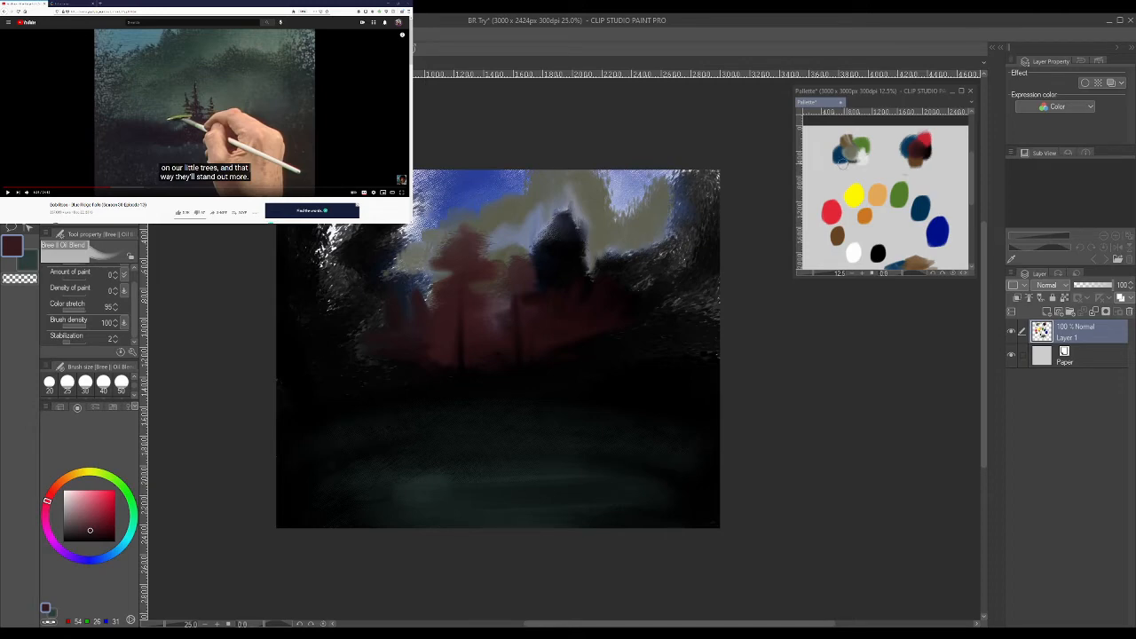
key(b)
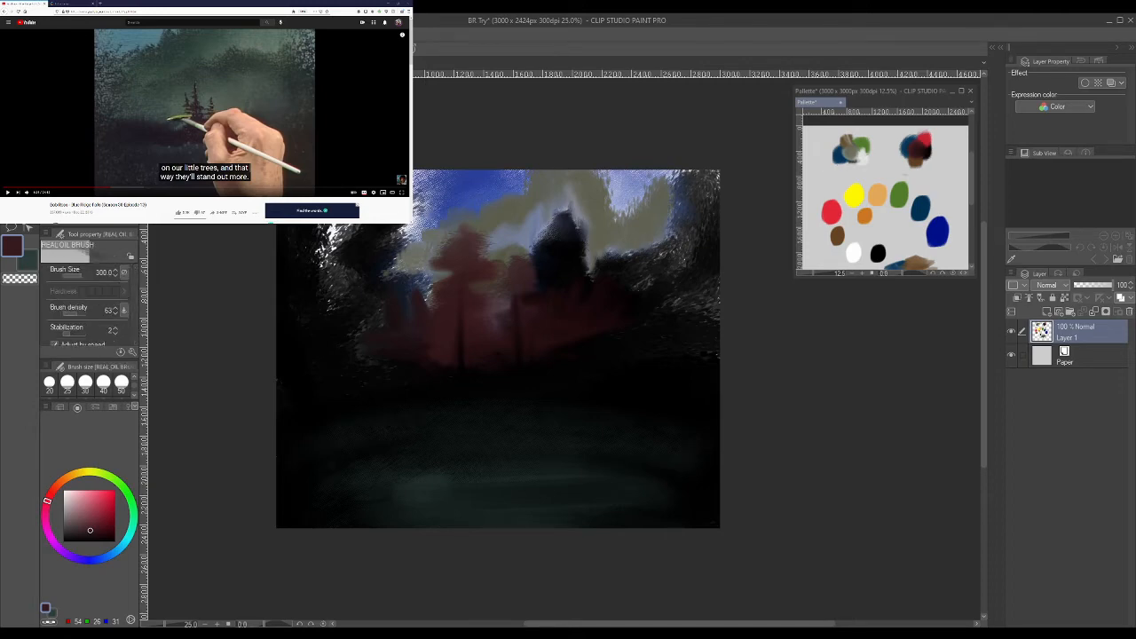
click(828, 178)
alt+click(852, 197)
drag(837, 180, 839, 179)
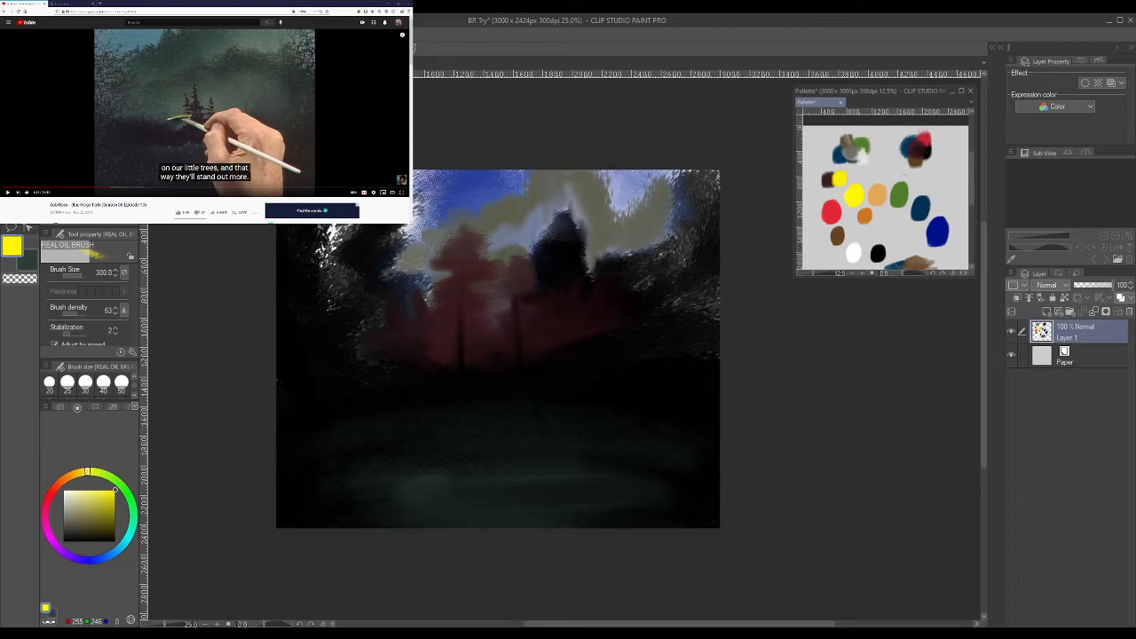
key(j)
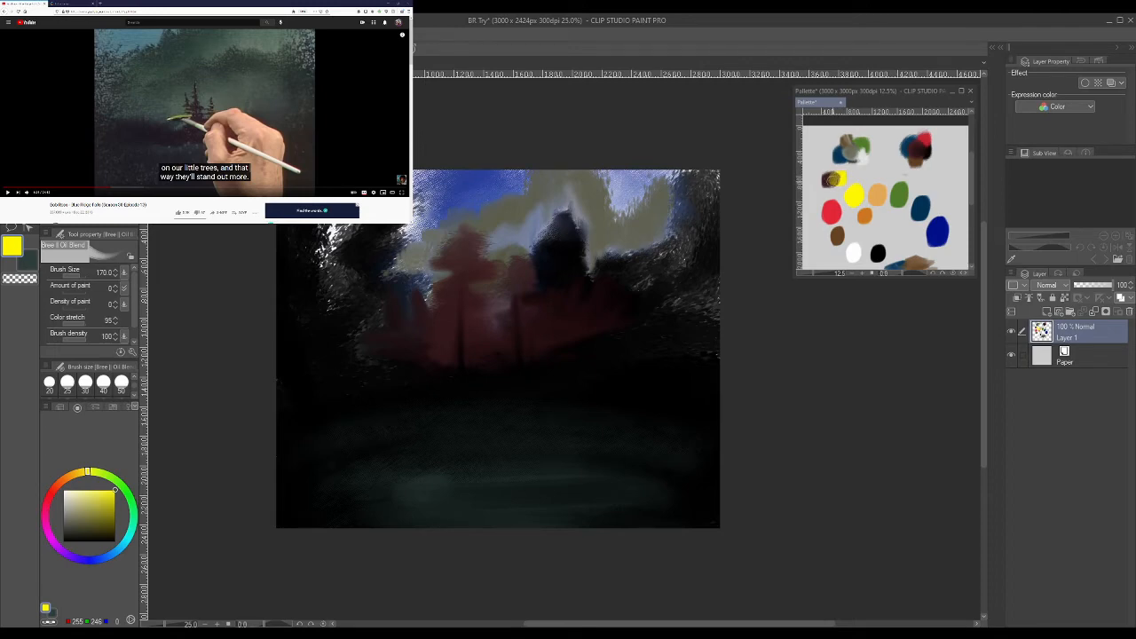
click(832, 178)
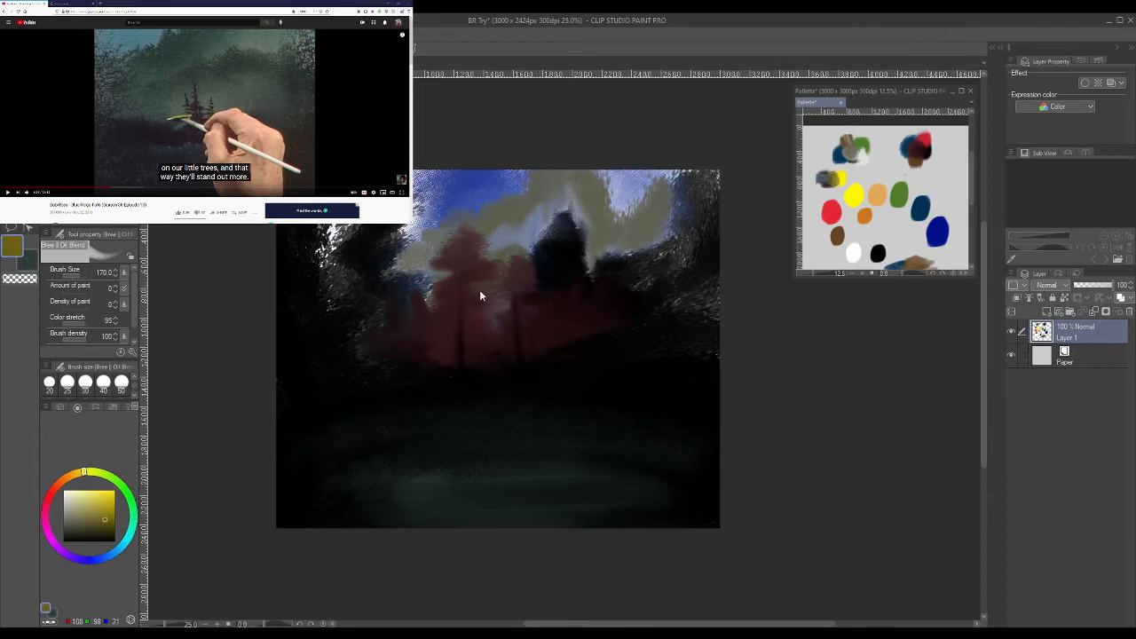
- Paint olive yellow highlights on the maroon trees and bushes with the Pointillism brush at size 20
mouse_move(449, 278)
mouse_down()
mouse_move(457, 257)
mouse_move(448, 268)
mouse_move(460, 266)
mouse_up()
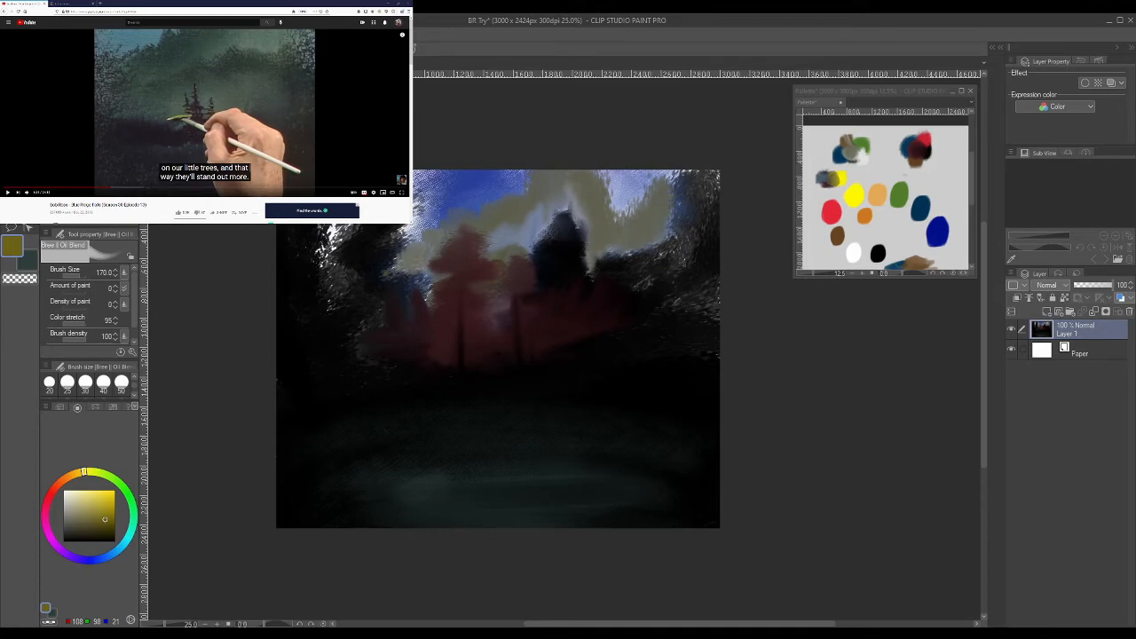
key(b)
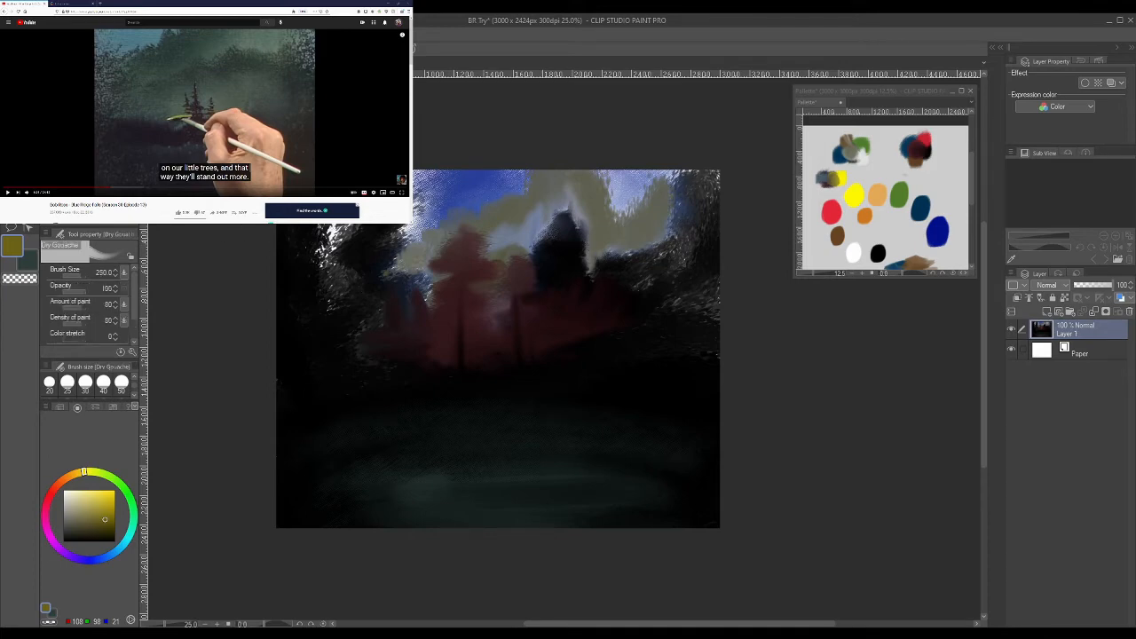
key(b)
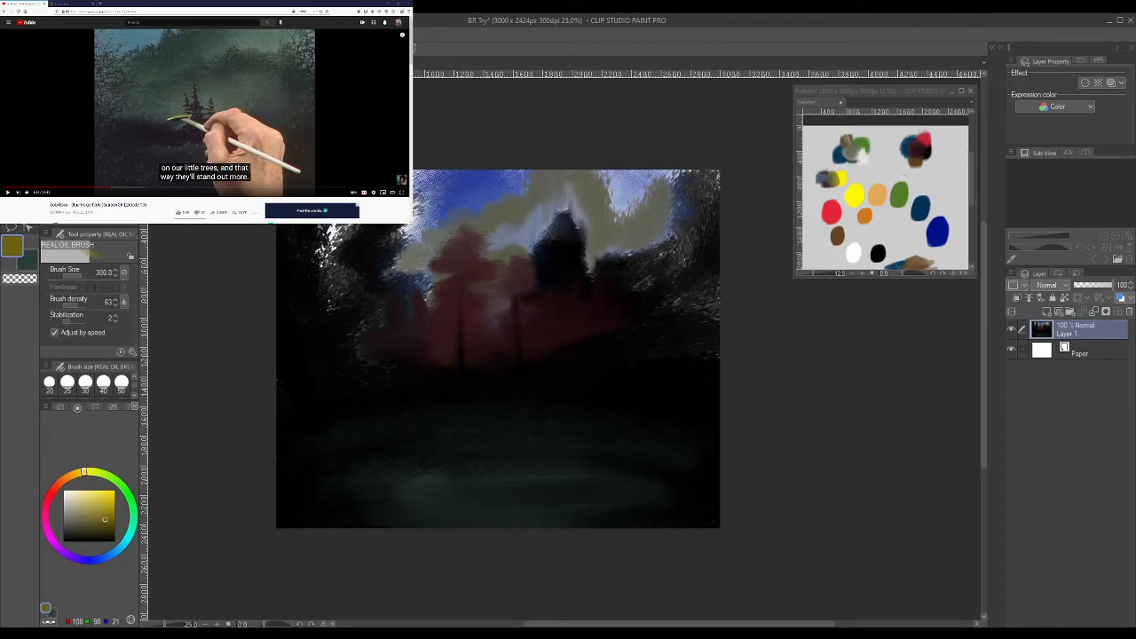
key(b)
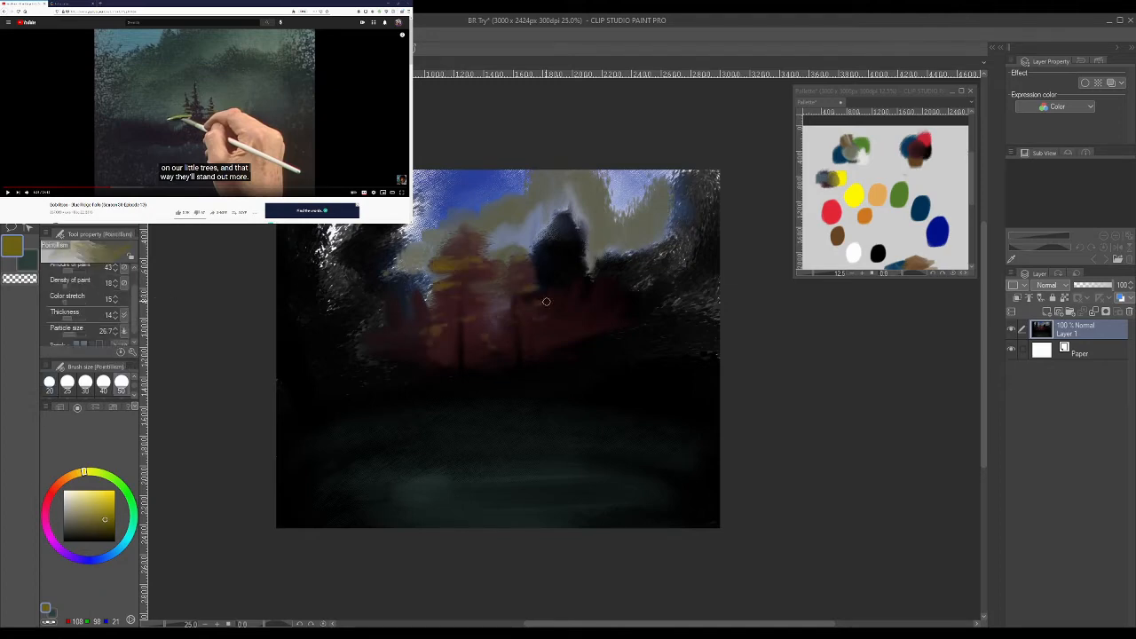
drag(534, 304, 547, 304)
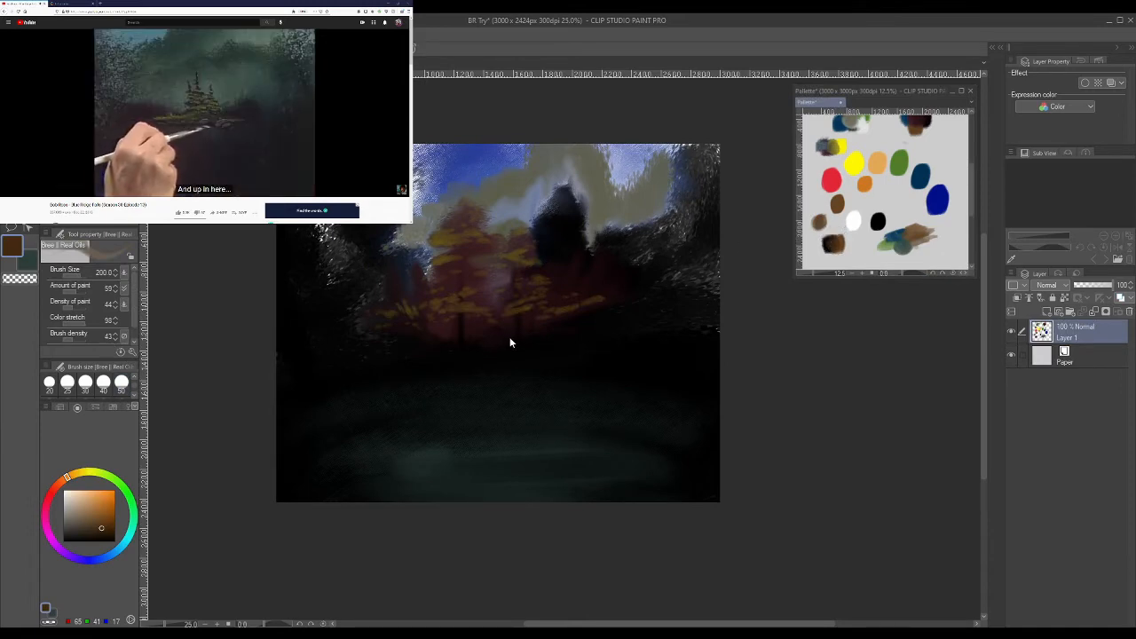
- Paint a row of brown rocks under the maroon trees with the Bree II Real Oils 1 brush at size 200
click(538, 332)
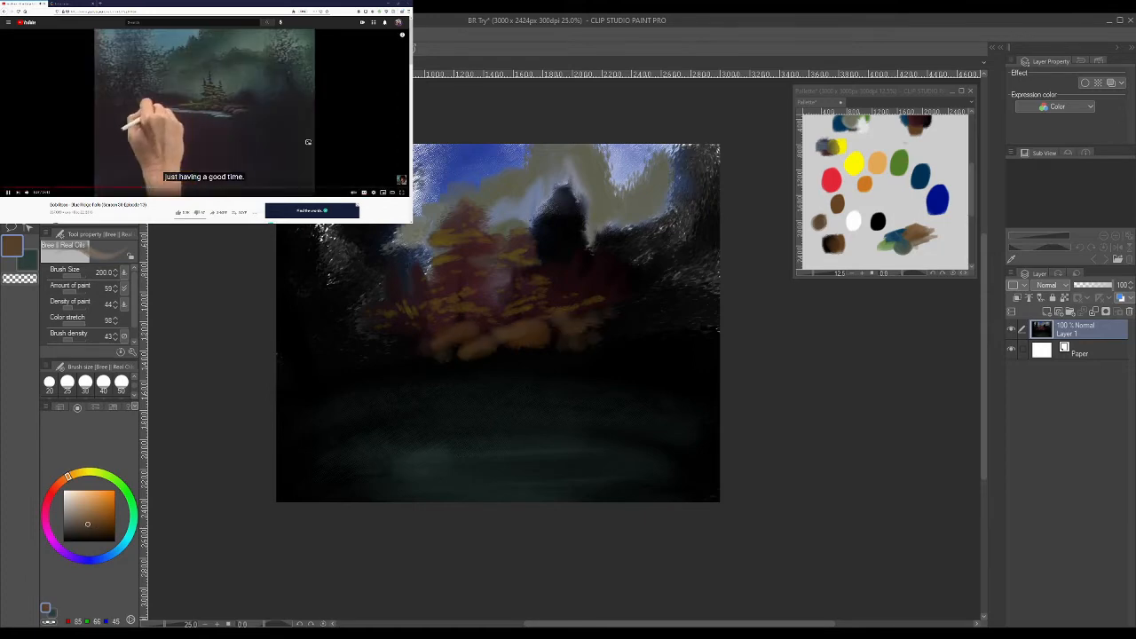
click(225, 112)
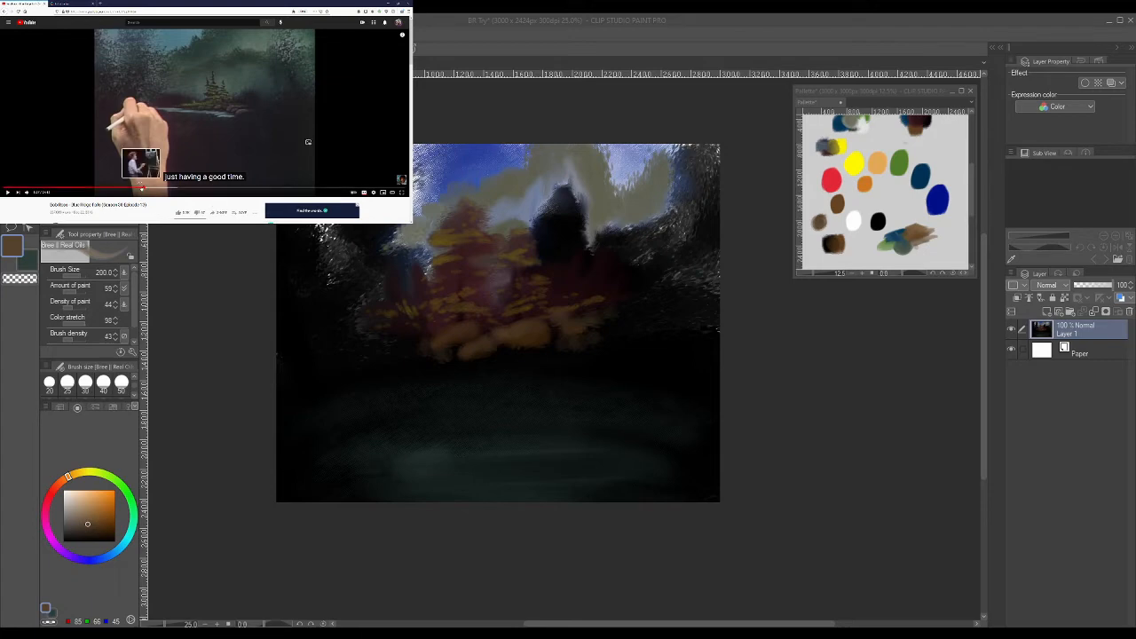
- Jump the reference video to the Phthalo blue and white mixing section and pause it there
click(140, 189)
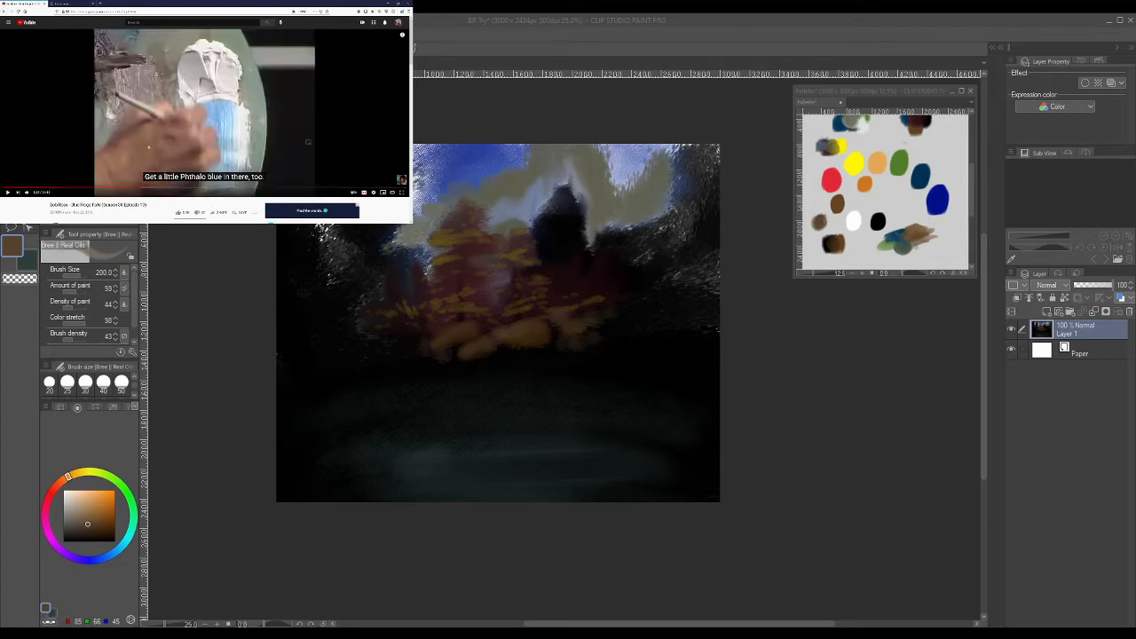
click(157, 142)
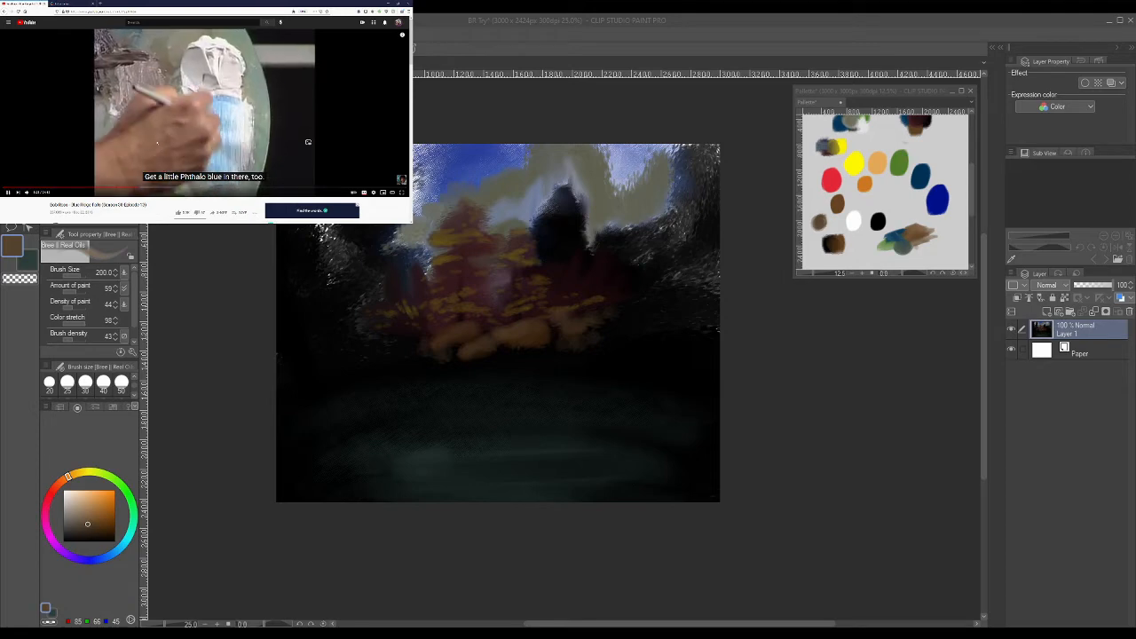
click(200, 133)
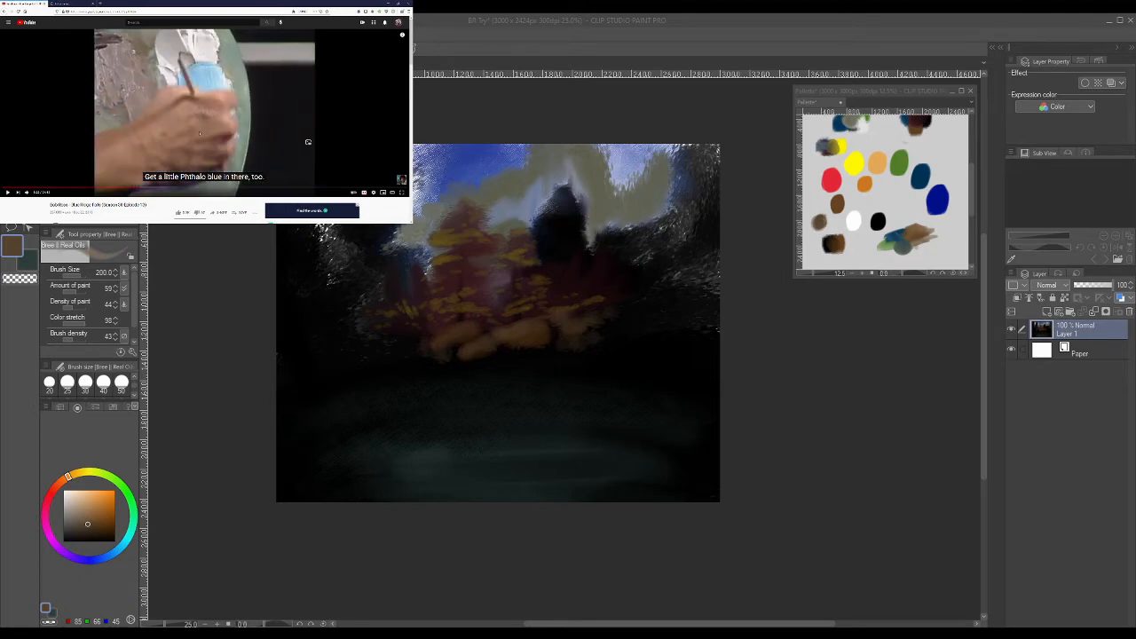
- Mix the dark blue (0, 15, 137) with white on the palette canvas and blend them with Bree II Oil Blend
scroll(984, 350, up, 2)
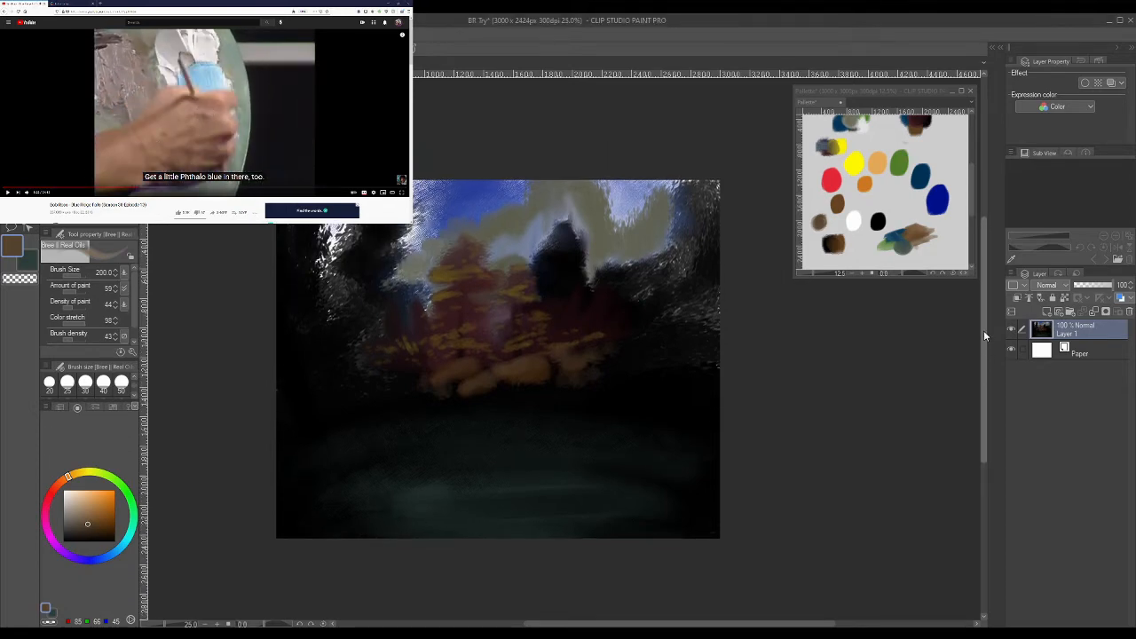
drag(971, 188, 970, 181)
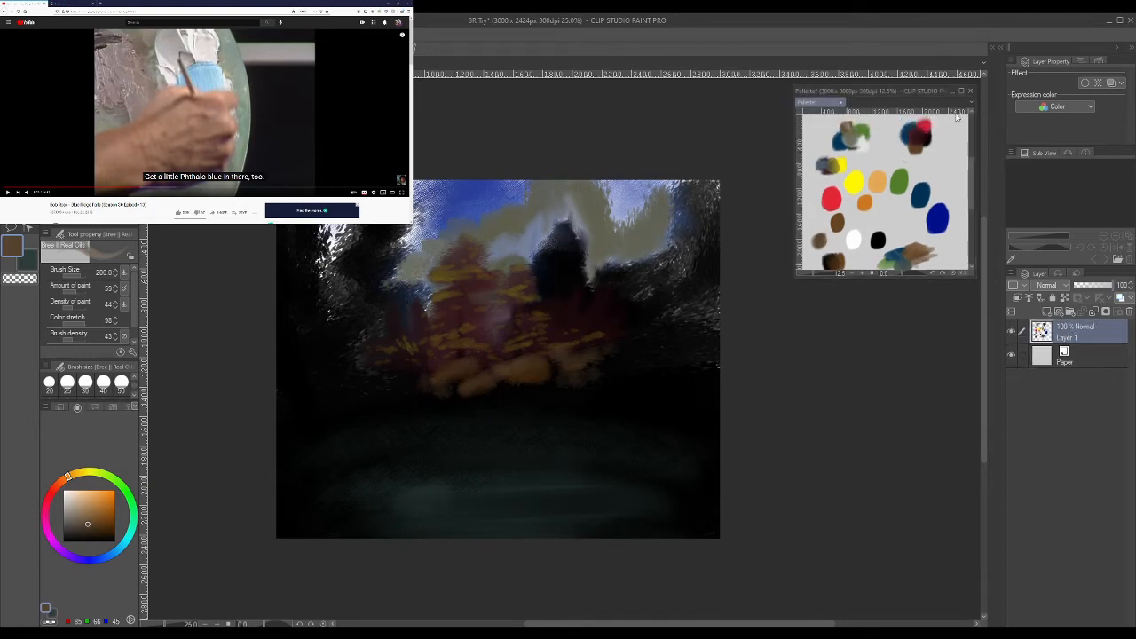
alt+click(934, 220)
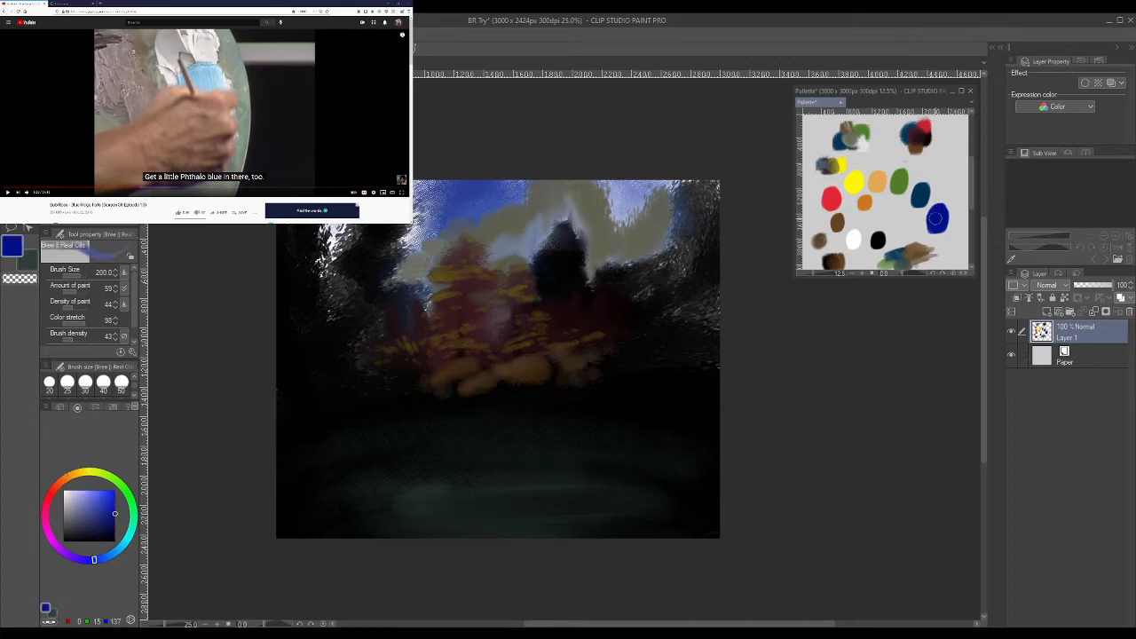
drag(897, 215, 910, 211)
key(j)
- Try lighter blue hues, and pick the blended lavender blue (146, 153, 207) from the new mix on the palette canvas
click(126, 549)
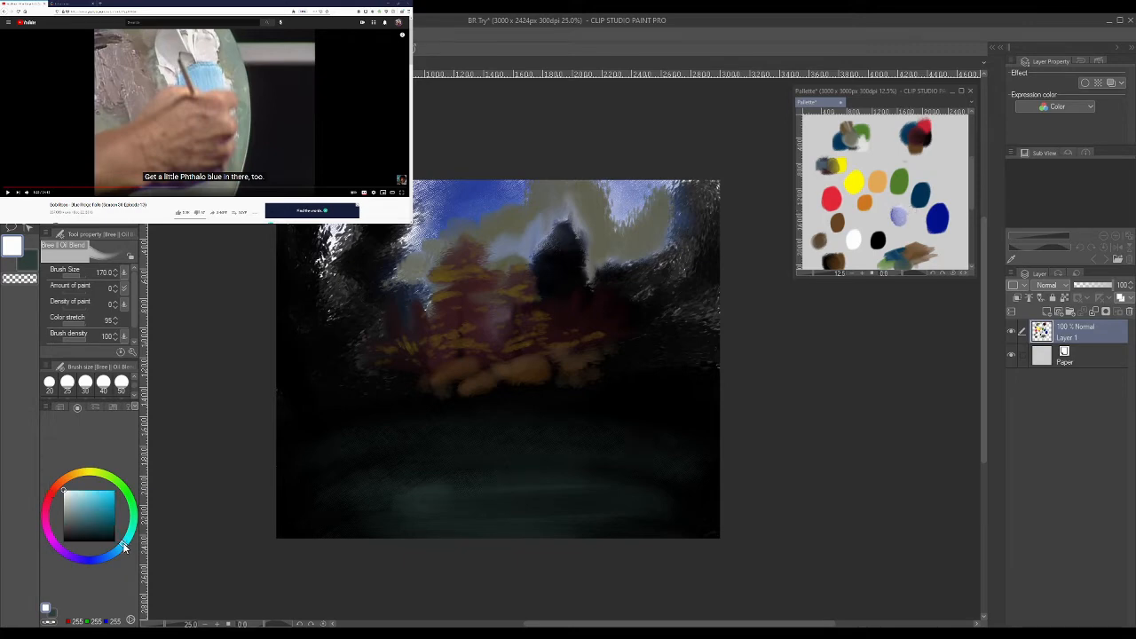
alt+click(899, 218)
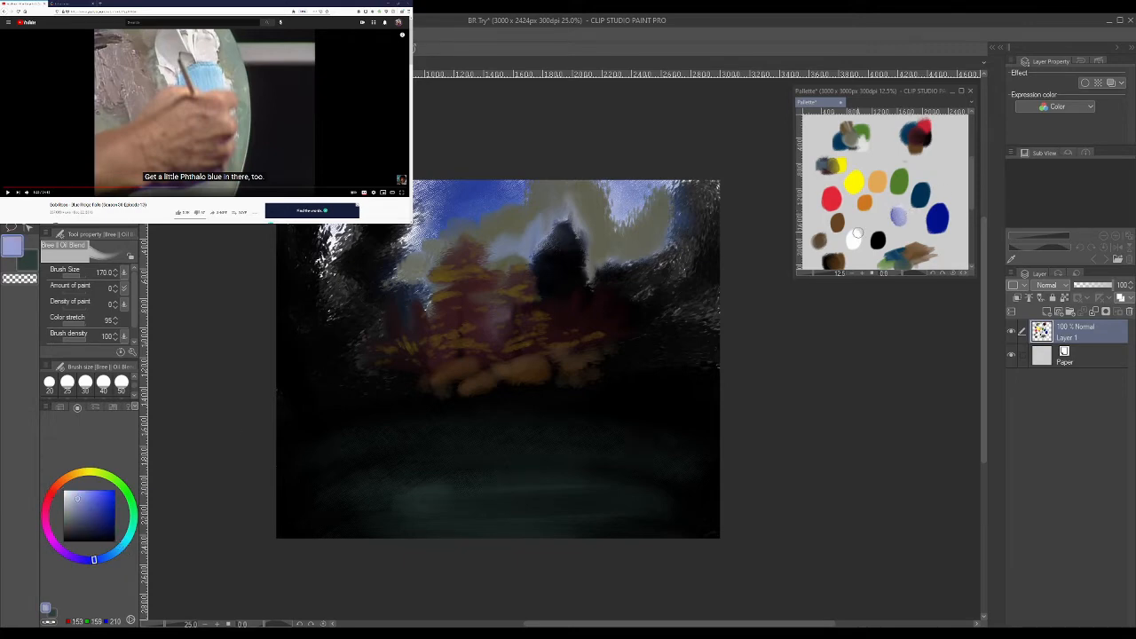
click(107, 556)
click(86, 496)
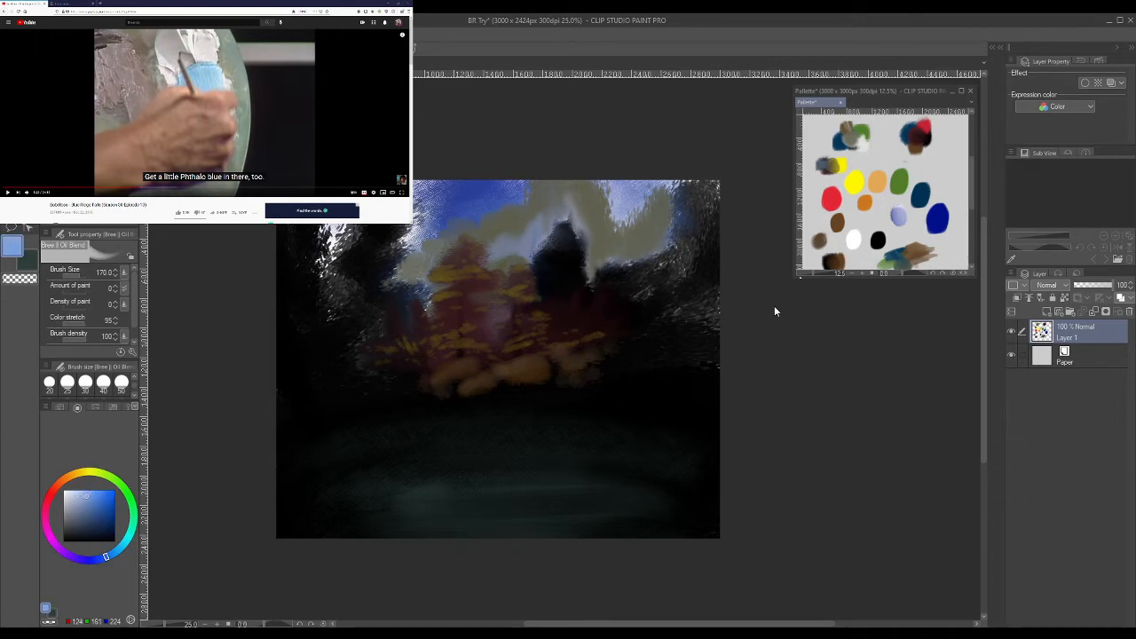
click(82, 490)
click(898, 214)
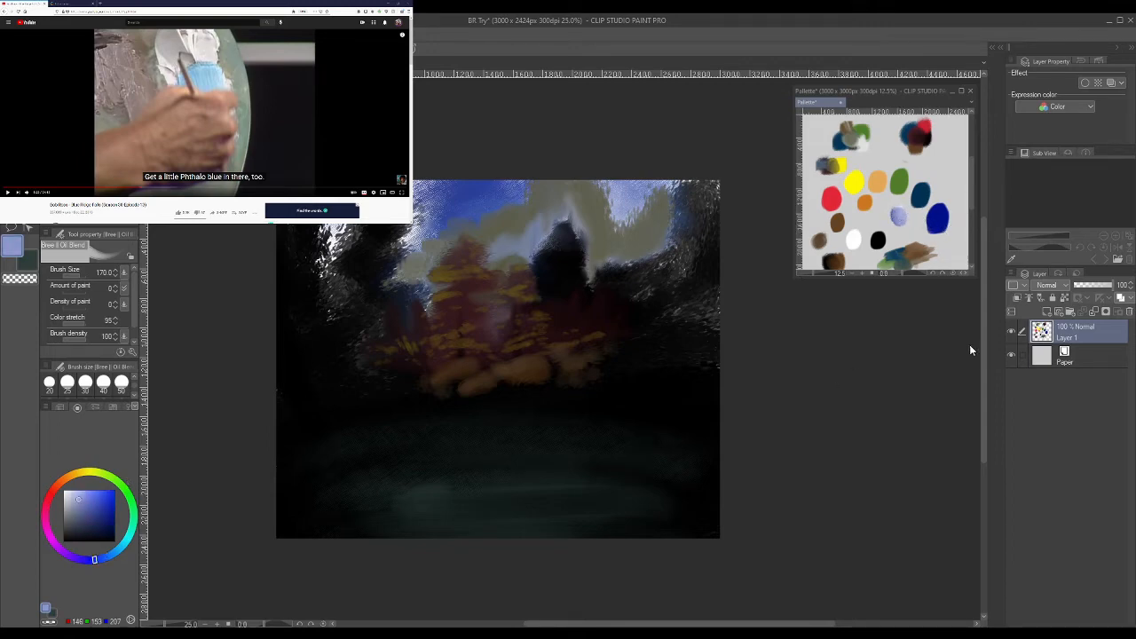
- Play the reference video to the waterfall and paint a lavender river with two falling streams using the Pointillism brush at size 300
click(308, 142)
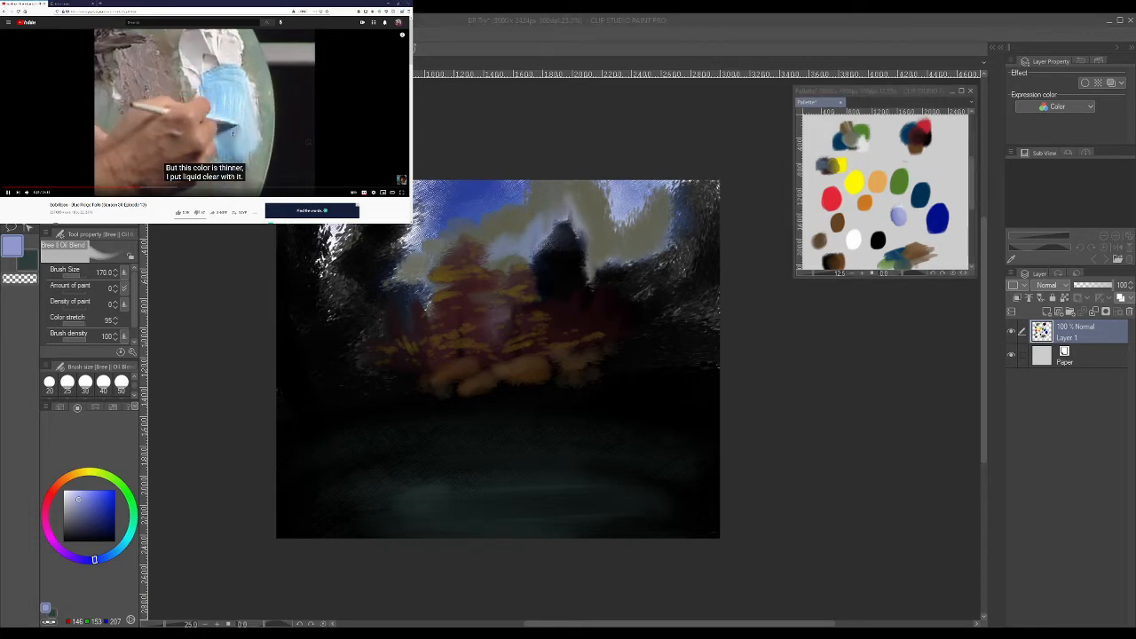
mouse_move(475, 395)
mouse_down()
mouse_move(349, 369)
mouse_move(367, 368)
mouse_move(338, 349)
mouse_move(354, 376)
mouse_move(407, 378)
mouse_move(377, 387)
mouse_move(428, 398)
mouse_move(500, 376)
mouse_move(489, 393)
mouse_move(515, 393)
mouse_move(418, 381)
mouse_move(439, 387)
mouse_up()
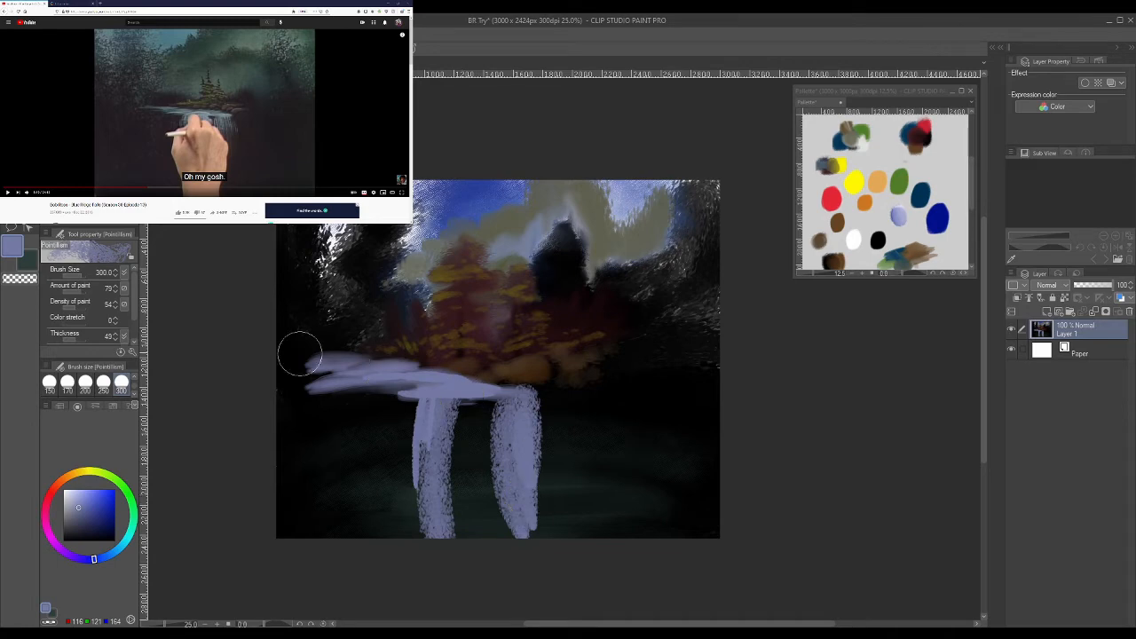
- Set the Pointillism brush to size 25 and add fine lavender streaks over both waterfall streams and the river
scroll(89, 381, up, 2)
click(67, 382)
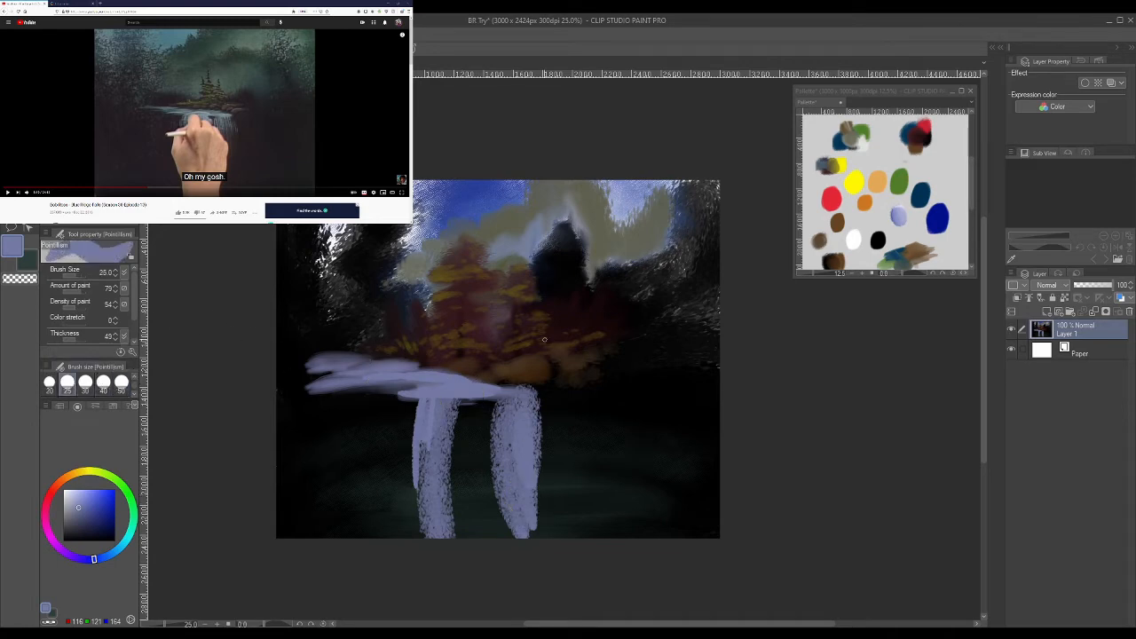
mouse_move(499, 415)
mouse_down()
mouse_move(524, 534)
mouse_move(504, 400)
mouse_up()
mouse_move(507, 396)
mouse_down()
mouse_move(518, 427)
mouse_move(518, 389)
mouse_move(526, 398)
mouse_move(538, 458)
mouse_up()
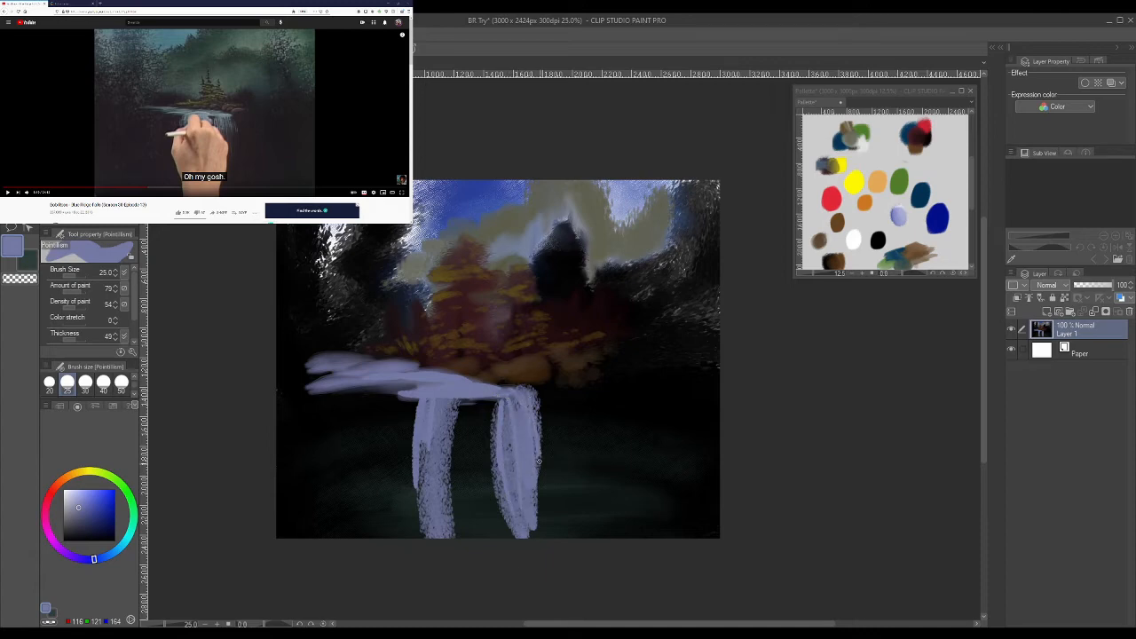
key(ctrl+z)
key(ctrl+z)
drag(443, 396, 439, 509)
mouse_move(364, 365)
mouse_down()
mouse_move(295, 368)
mouse_move(383, 363)
mouse_move(326, 358)
mouse_up()
drag(353, 354, 319, 354)
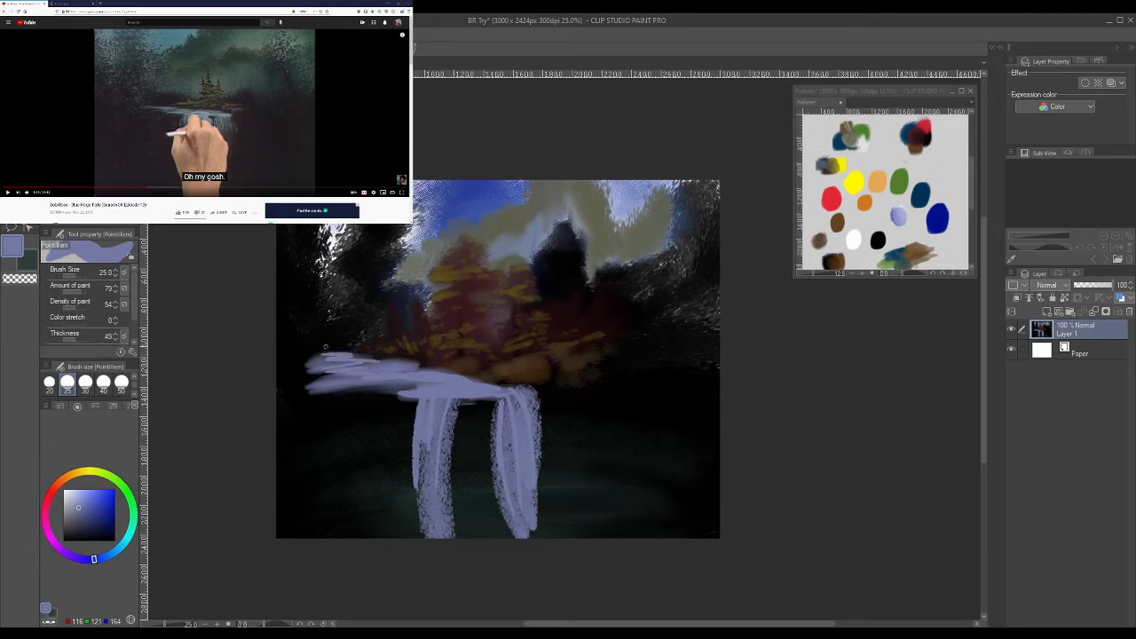
drag(419, 359, 381, 361)
scroll(134, 300, down, 2)
drag(113, 338, 96, 339)
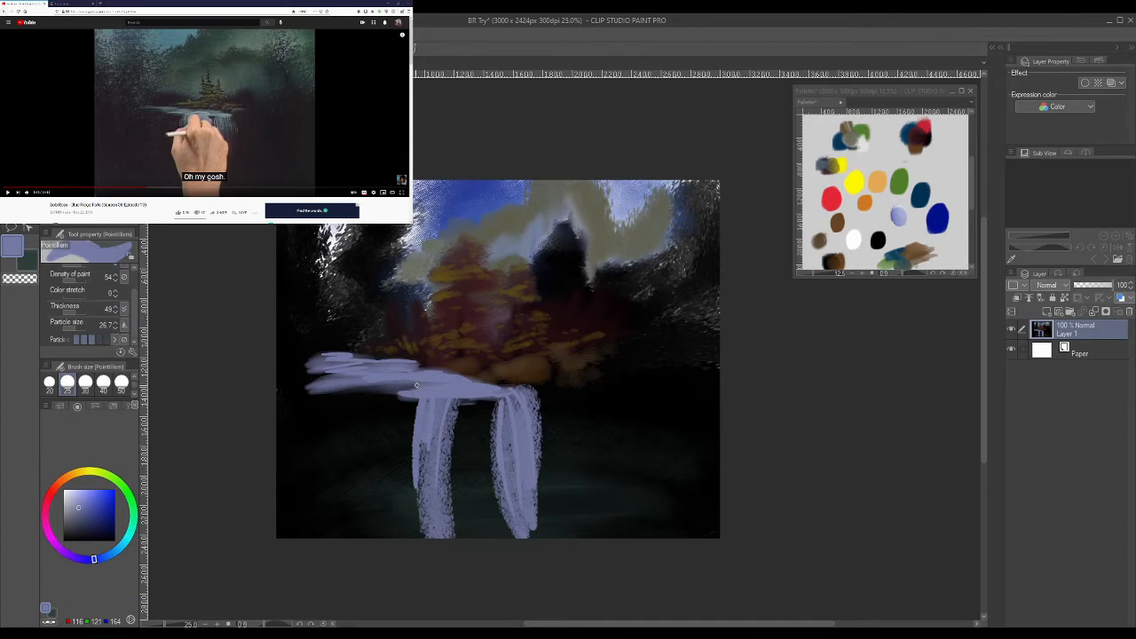
mouse_move(448, 402)
mouse_down()
mouse_move(449, 555)
mouse_move(452, 424)
mouse_move(455, 545)
mouse_up()
key(ctrl+z)
key(ctrl+z)
drag(454, 400, 455, 534)
key(ctrl+z)
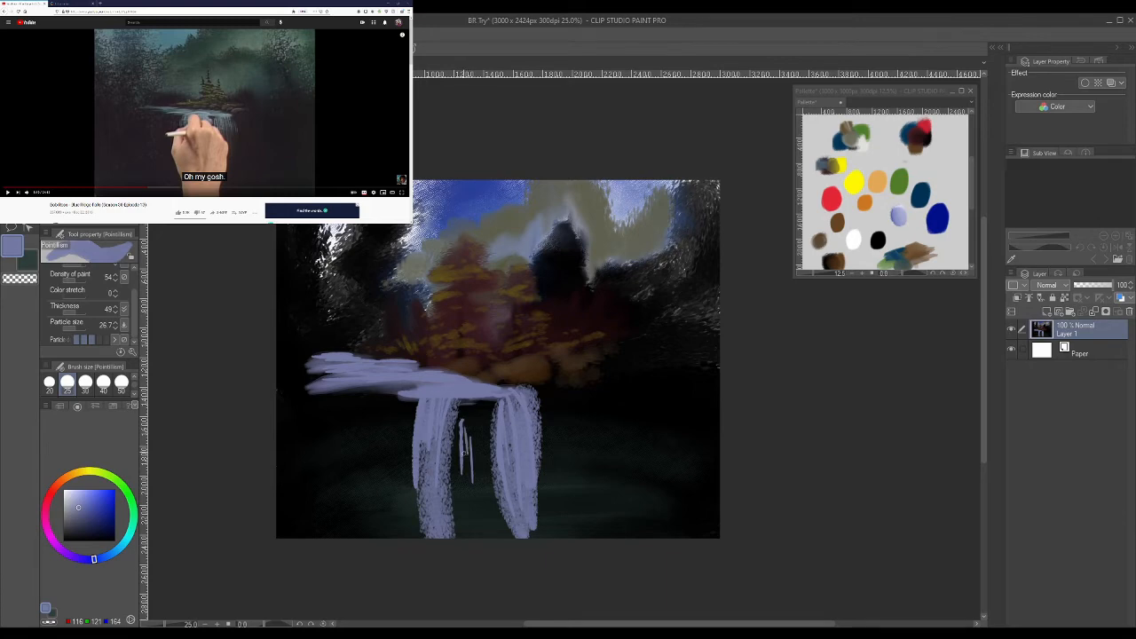
- Paint thin lavender streaks in the gap between the two streams and fill in the lip of the waterfall
drag(462, 422, 469, 480)
drag(458, 404, 454, 506)
drag(448, 444, 446, 529)
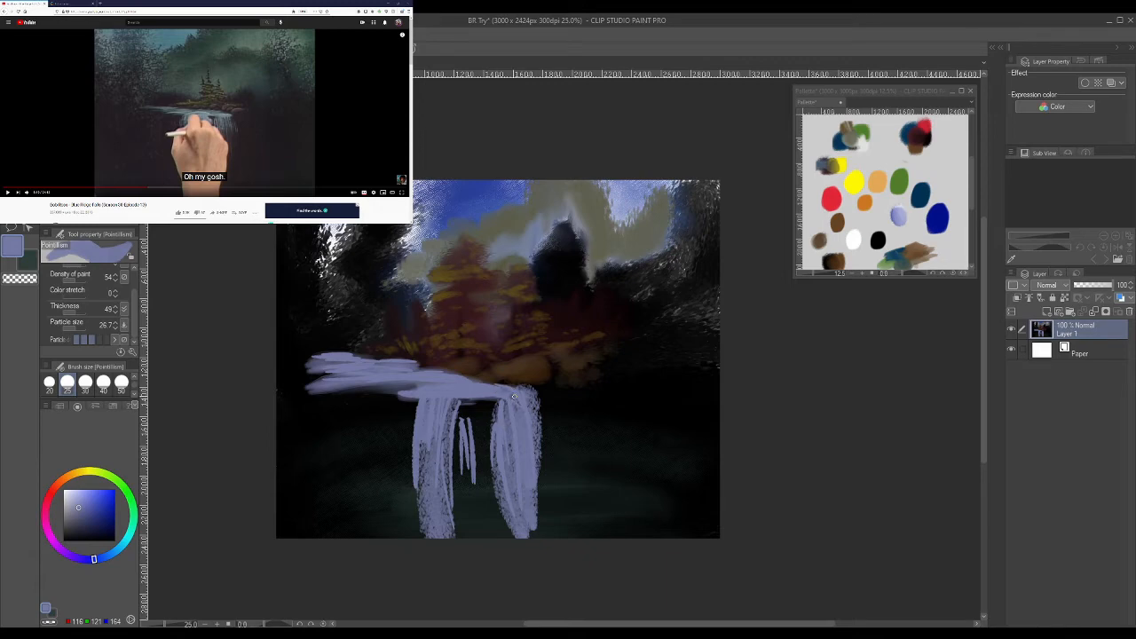
drag(484, 380, 525, 405)
drag(432, 386, 401, 394)
drag(465, 400, 462, 474)
- Widen the left stream with long curved streaks along its outer edge, using a brush thickness of 20
mouse_move(417, 400)
mouse_down()
mouse_move(414, 495)
mouse_move(400, 470)
mouse_up()
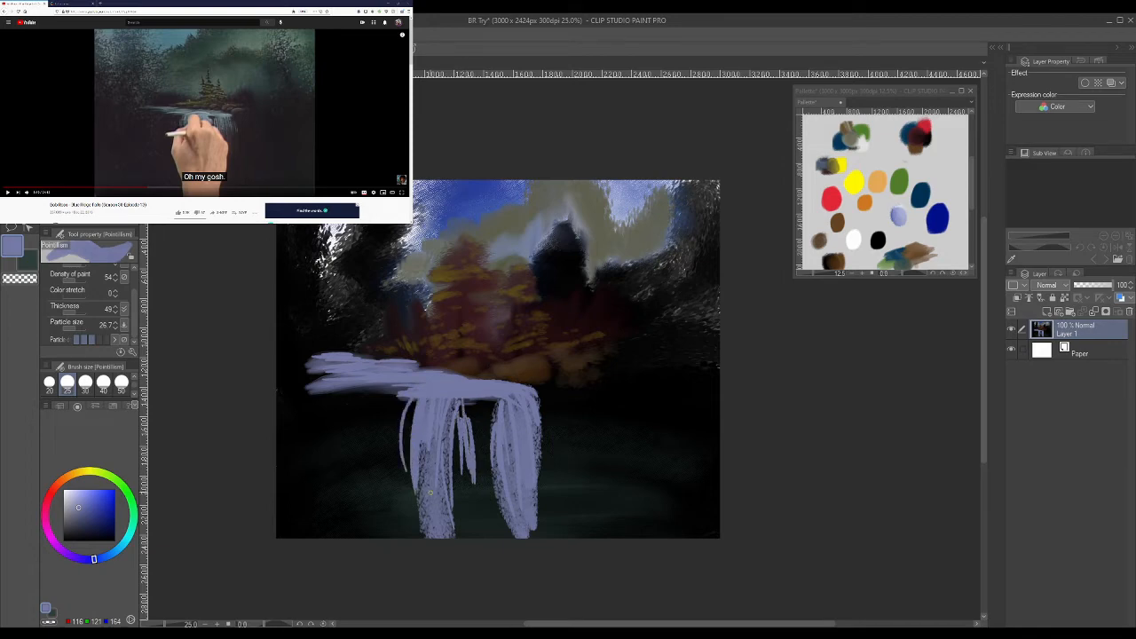
drag(416, 401, 408, 507)
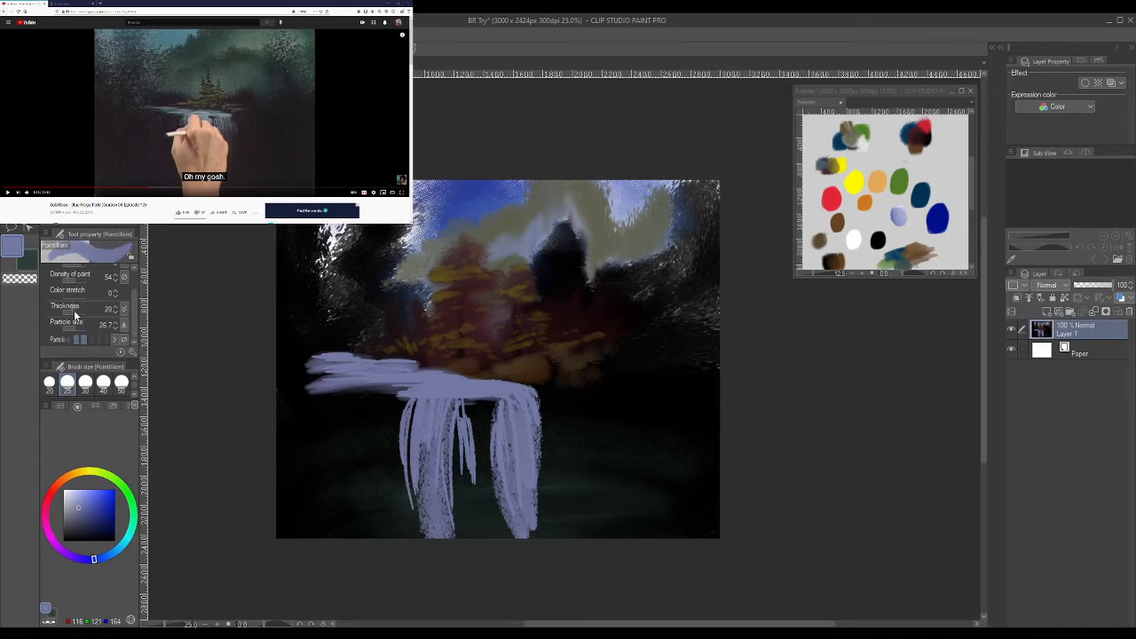
drag(406, 459, 417, 537)
drag(414, 410, 414, 512)
drag(417, 399, 415, 458)
- Widen the right stream down to the canvas edge with the Pointillism brush at size 120
click(135, 394)
click(122, 382)
drag(519, 413, 545, 525)
drag(539, 472, 541, 568)
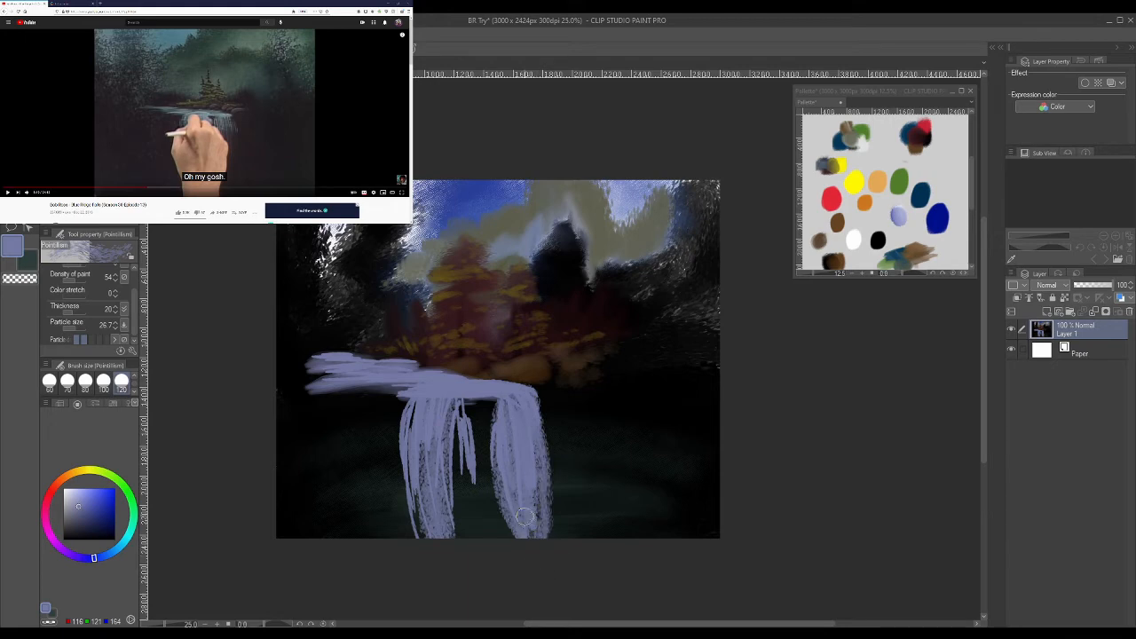
mouse_move(527, 493)
mouse_down()
mouse_move(534, 542)
mouse_move(518, 496)
mouse_move(535, 543)
mouse_move(530, 486)
mouse_up()
- Set the brush's color stretch to 64 and sample the lavender (112, 117, 160) from the right stream
alt+click(478, 520)
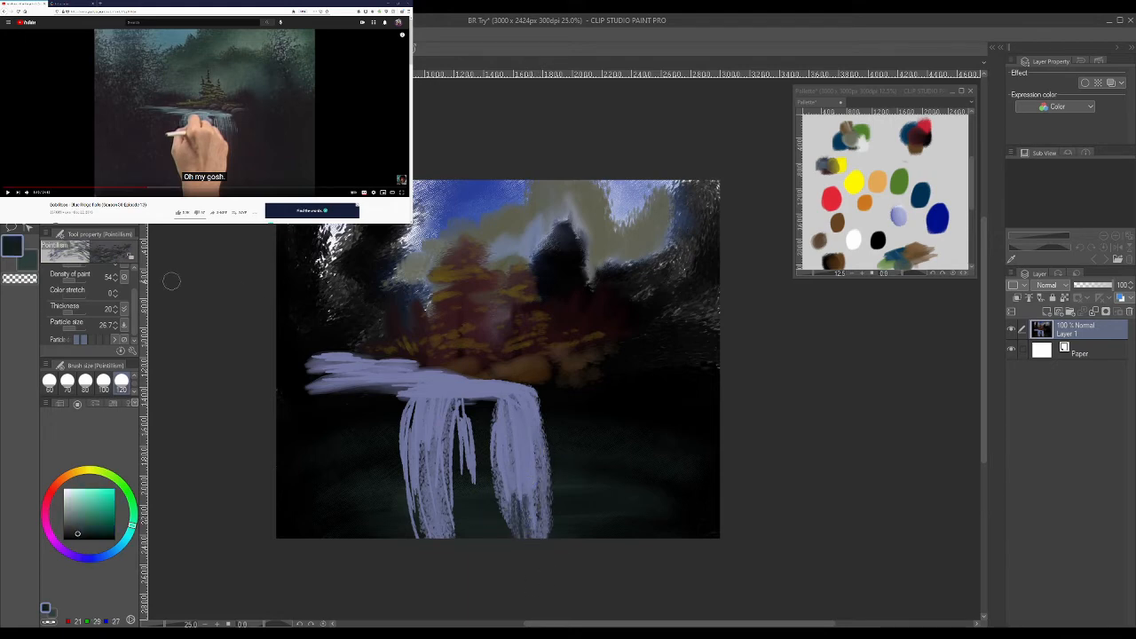
click(78, 296)
mouse_move(517, 573)
mouse_down()
mouse_move(563, 461)
mouse_move(543, 572)
mouse_move(523, 489)
mouse_move(521, 525)
mouse_move(555, 581)
mouse_up()
key(ctrl+z)
key(ctrl+z)
key(ctrl+z)
key(ctrl+z)
alt+click(521, 464)
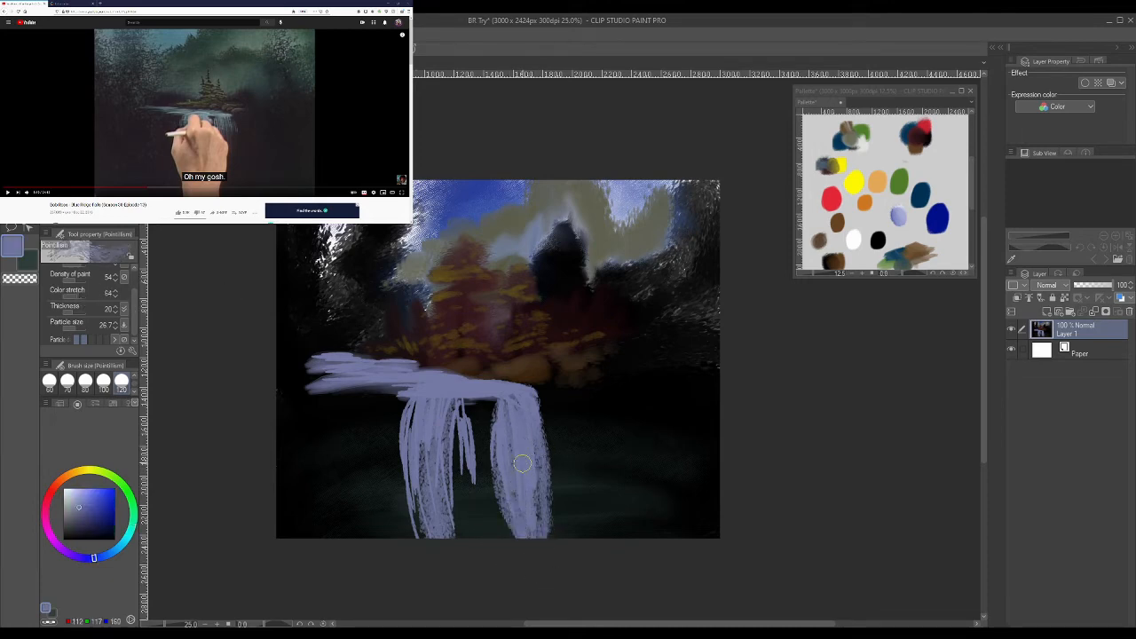
- Broaden both waterfall streams into the gap between them with long vertical lavender strokes
mouse_move(505, 448)
mouse_down()
mouse_move(510, 533)
mouse_move(514, 501)
mouse_move(492, 497)
mouse_move(504, 507)
mouse_up()
drag(487, 380, 493, 434)
drag(452, 402, 461, 529)
drag(450, 444, 456, 537)
mouse_move(450, 490)
mouse_down()
mouse_move(415, 469)
mouse_move(434, 561)
mouse_move(423, 389)
mouse_move(422, 495)
mouse_up()
- Fill out the river above the falls with an extra stroke along its upper edge and thicken the left stream
mouse_move(431, 384)
mouse_down()
mouse_move(356, 382)
mouse_move(404, 366)
mouse_move(387, 354)
mouse_move(307, 382)
mouse_move(329, 375)
mouse_move(329, 349)
mouse_move(293, 359)
mouse_move(423, 366)
mouse_move(330, 359)
mouse_move(434, 351)
mouse_up()
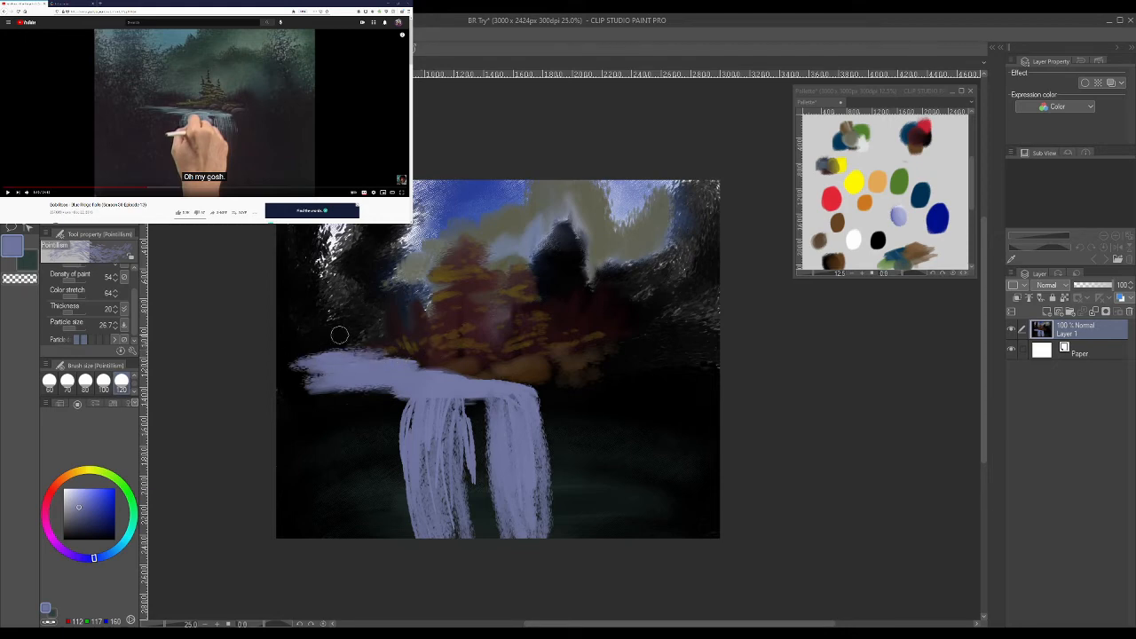
drag(350, 334, 299, 340)
mouse_move(458, 387)
mouse_down()
mouse_move(441, 416)
mouse_move(456, 385)
mouse_move(451, 474)
mouse_up()
drag(414, 404, 407, 428)
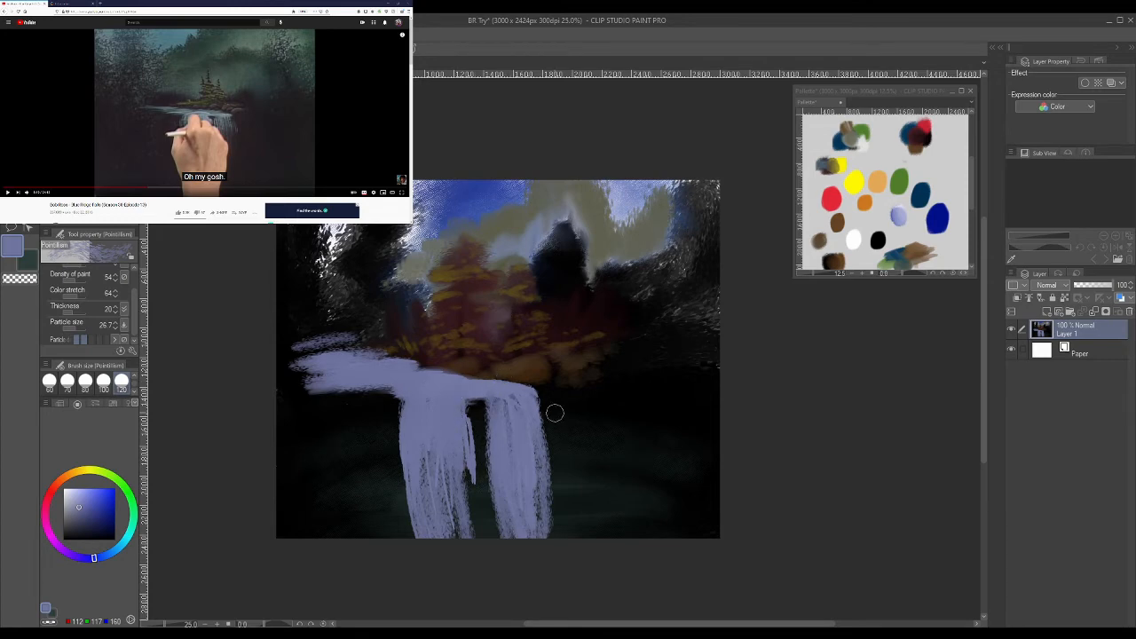
- Set the amount of paint to 33 and shade the river up to the waterfall's lip with black
alt+click(386, 408)
drag(410, 398, 442, 399)
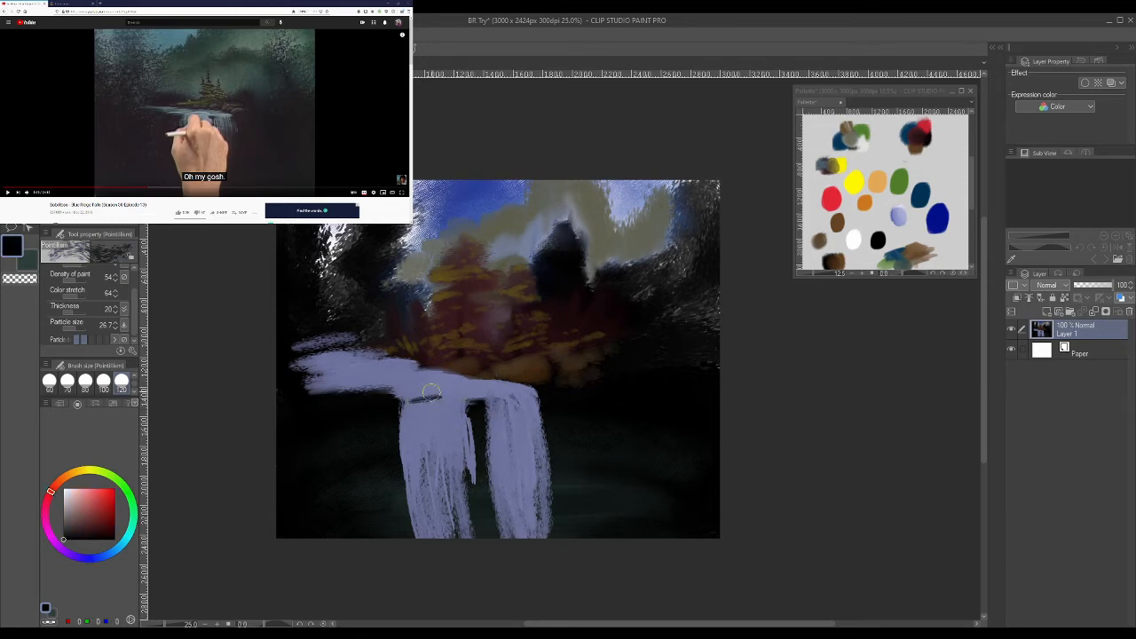
key(ctrl+z)
drag(135, 313, 133, 295)
click(67, 292)
drag(311, 382, 521, 391)
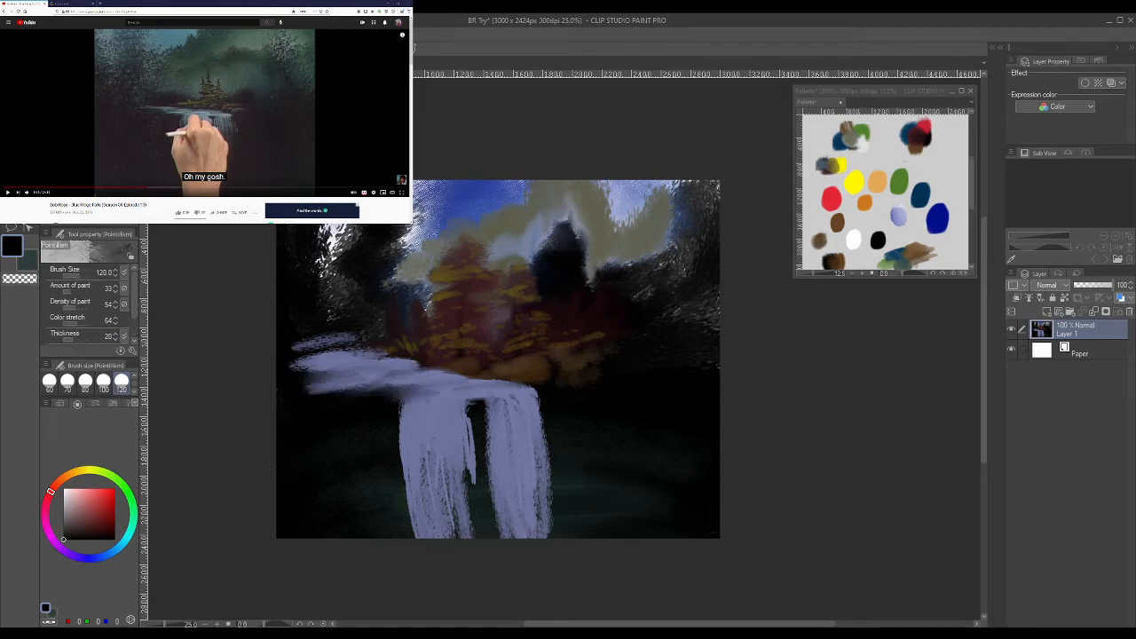
- Play the reference video to the mist section and paint white mist across the waterfall's foot with Bree II Real Oils at size 300
click(308, 142)
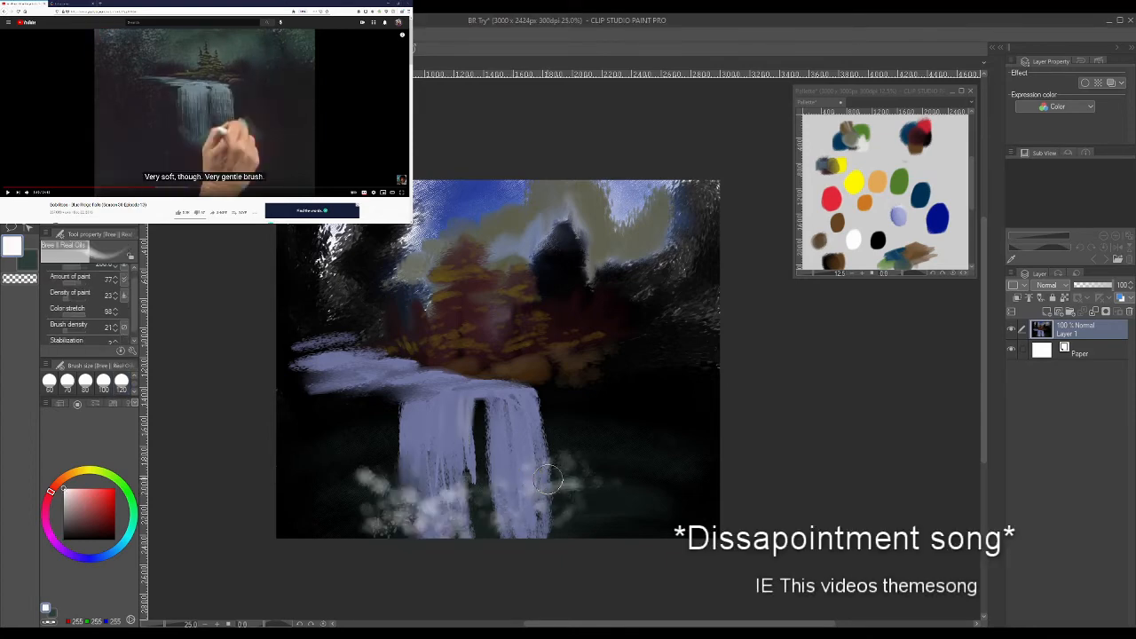
mouse_move(547, 479)
mouse_down()
mouse_move(564, 476)
mouse_move(533, 481)
mouse_move(585, 473)
mouse_move(530, 488)
mouse_up()
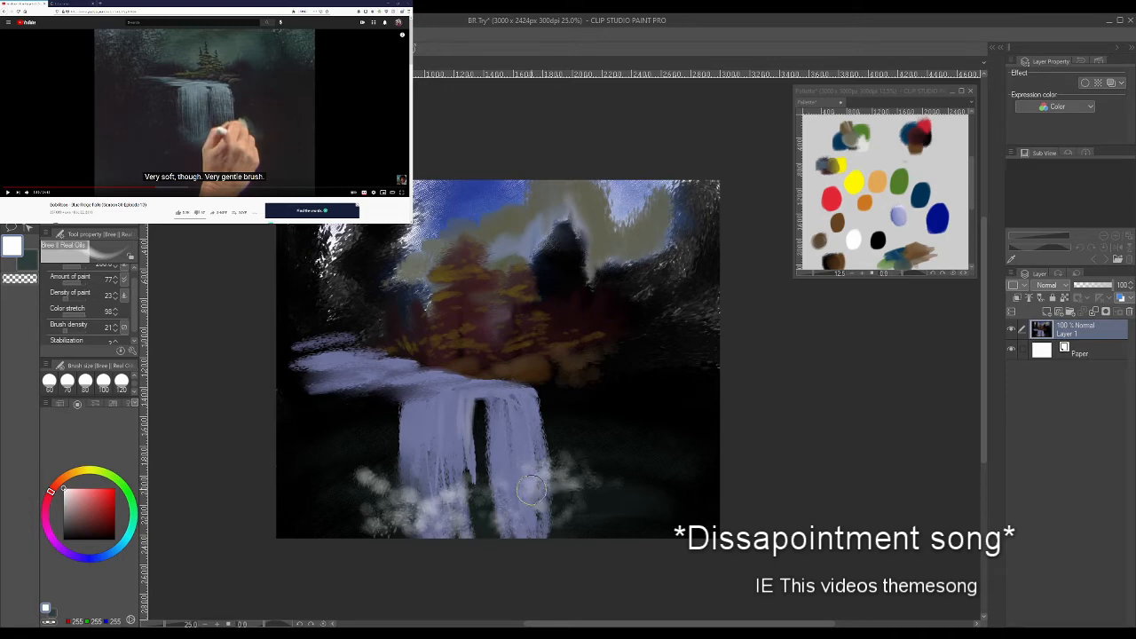
click(135, 394)
click(121, 382)
mouse_move(406, 493)
mouse_down()
mouse_move(596, 487)
mouse_move(606, 474)
mouse_up()
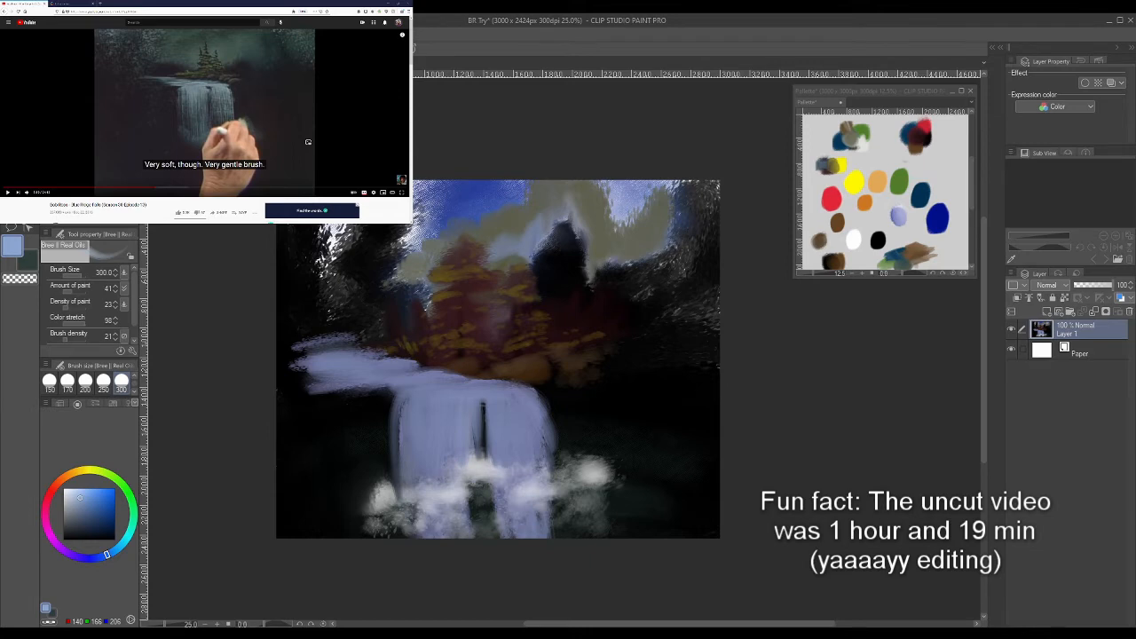
- Continue the reference video to the big rock and blend brown rocks beside the waterfall with Bree II Oil Blend at size 170
right_click(177, 118)
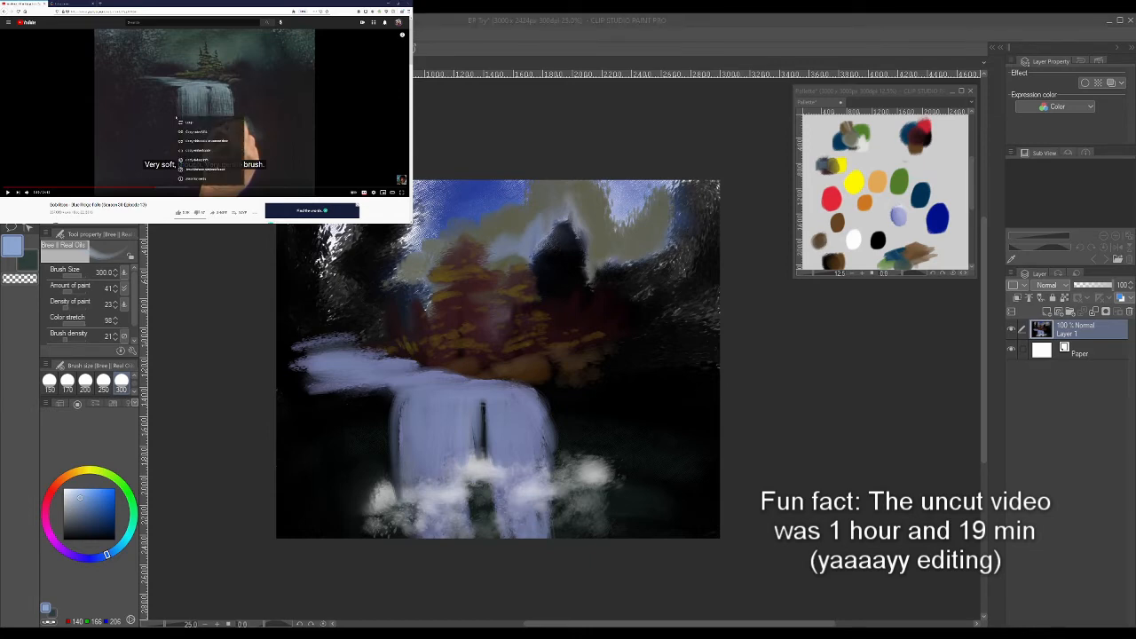
click(153, 114)
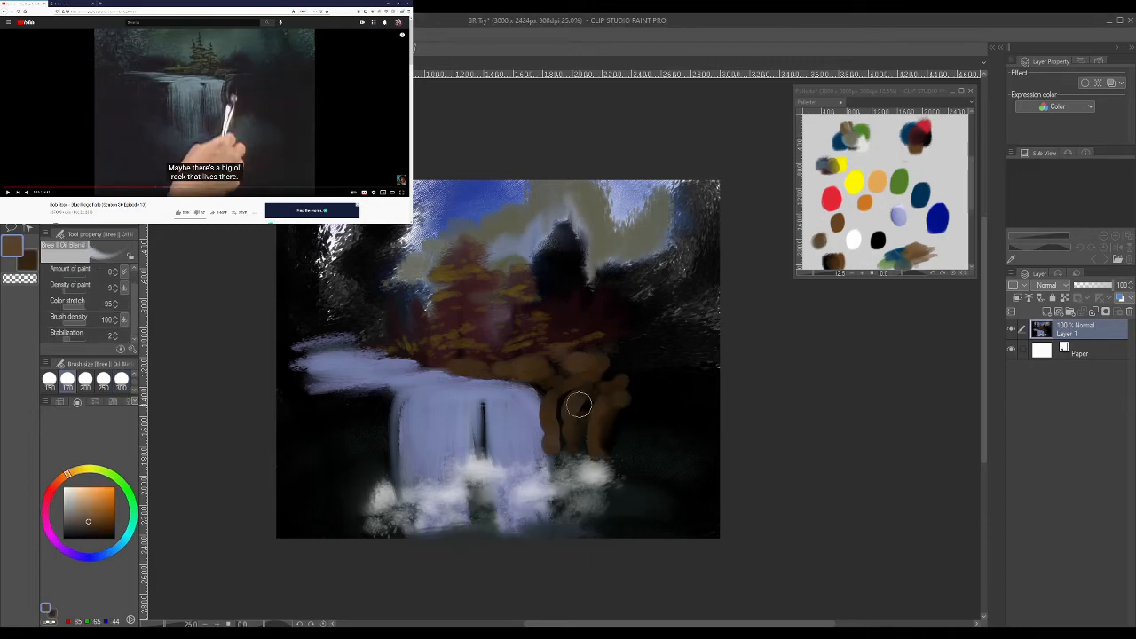
mouse_move(599, 406)
mouse_down()
mouse_move(579, 425)
mouse_move(620, 377)
mouse_move(656, 383)
mouse_move(617, 381)
mouse_move(625, 400)
mouse_move(605, 418)
mouse_move(604, 449)
mouse_move(621, 402)
mouse_move(601, 429)
mouse_move(601, 415)
mouse_move(611, 429)
mouse_move(606, 289)
mouse_move(617, 396)
mouse_move(603, 448)
mouse_up()
mouse_move(548, 380)
mouse_down()
mouse_move(552, 390)
mouse_move(547, 371)
mouse_move(563, 368)
mouse_move(556, 382)
mouse_move(578, 392)
mouse_move(567, 398)
mouse_move(576, 379)
mouse_move(553, 388)
mouse_move(580, 372)
mouse_move(543, 394)
mouse_move(558, 436)
mouse_up()
mouse_move(478, 366)
mouse_down()
mouse_move(447, 372)
mouse_move(459, 368)
mouse_move(417, 362)
mouse_up()
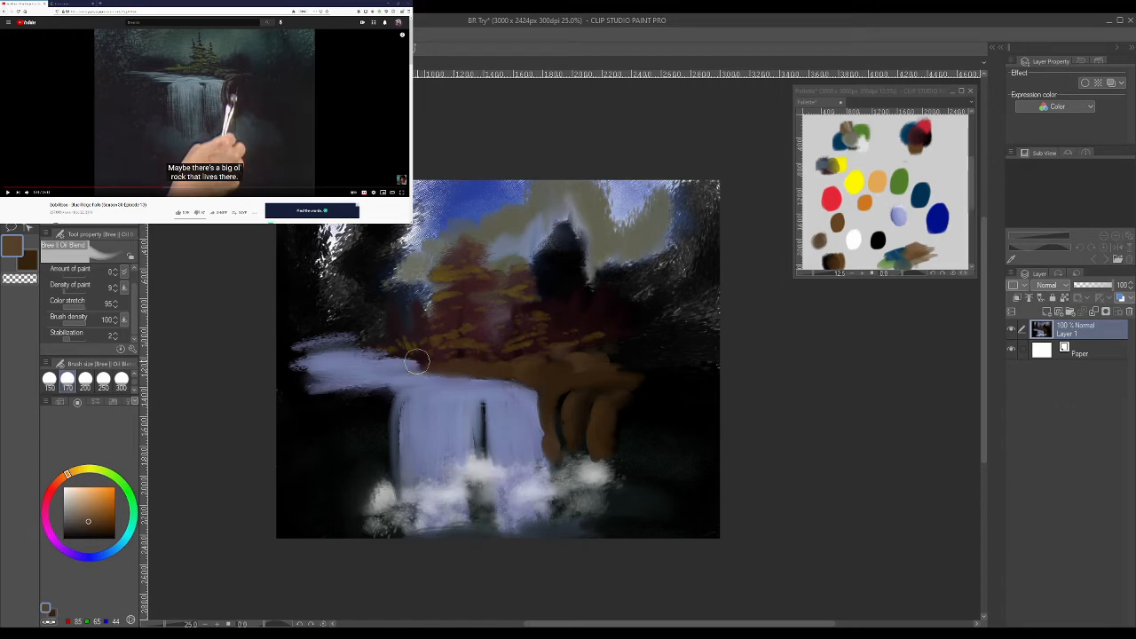
drag(559, 446, 566, 504)
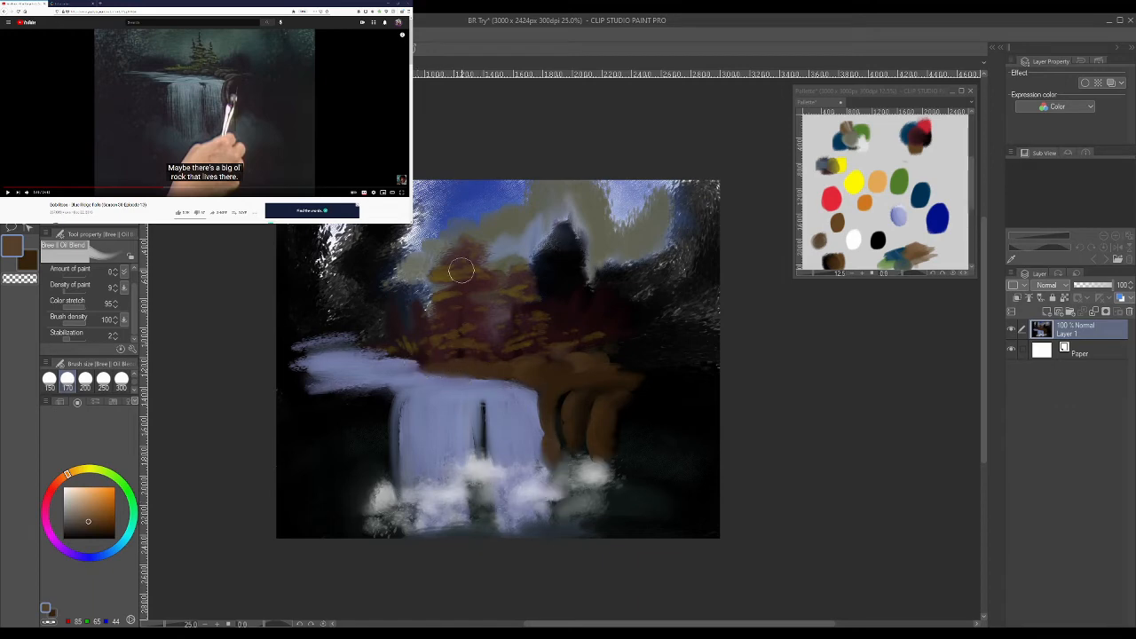
- Continue the reference video and paint a dark brown (52, 35, 17) rock between the streams with the Color change brush at size 170
click(210, 115)
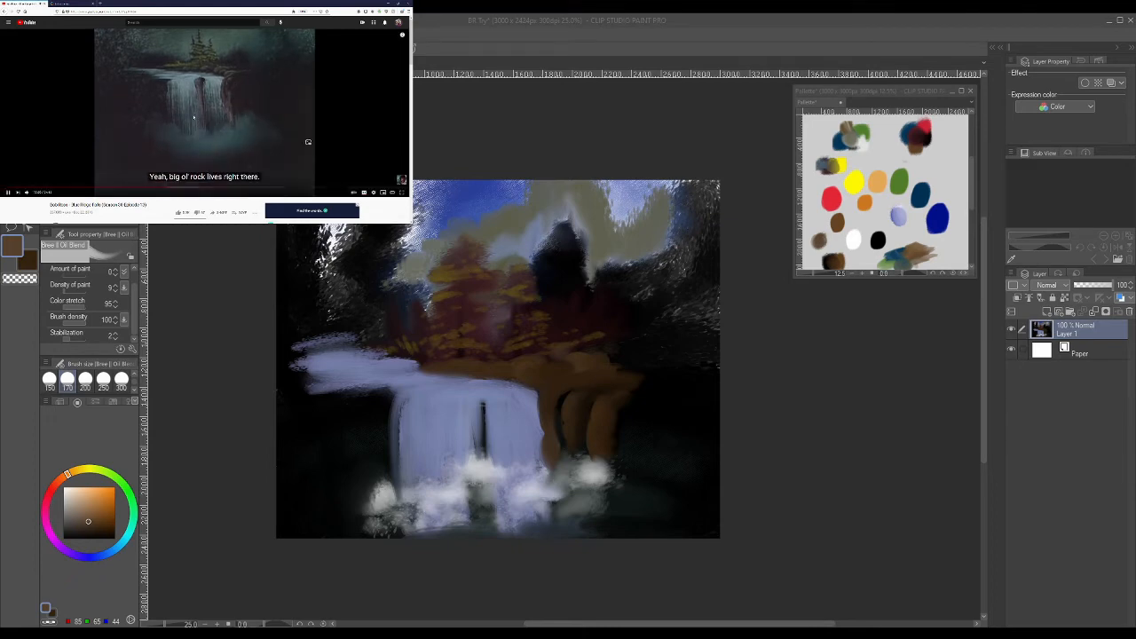
click(598, 423)
alt+click(596, 415)
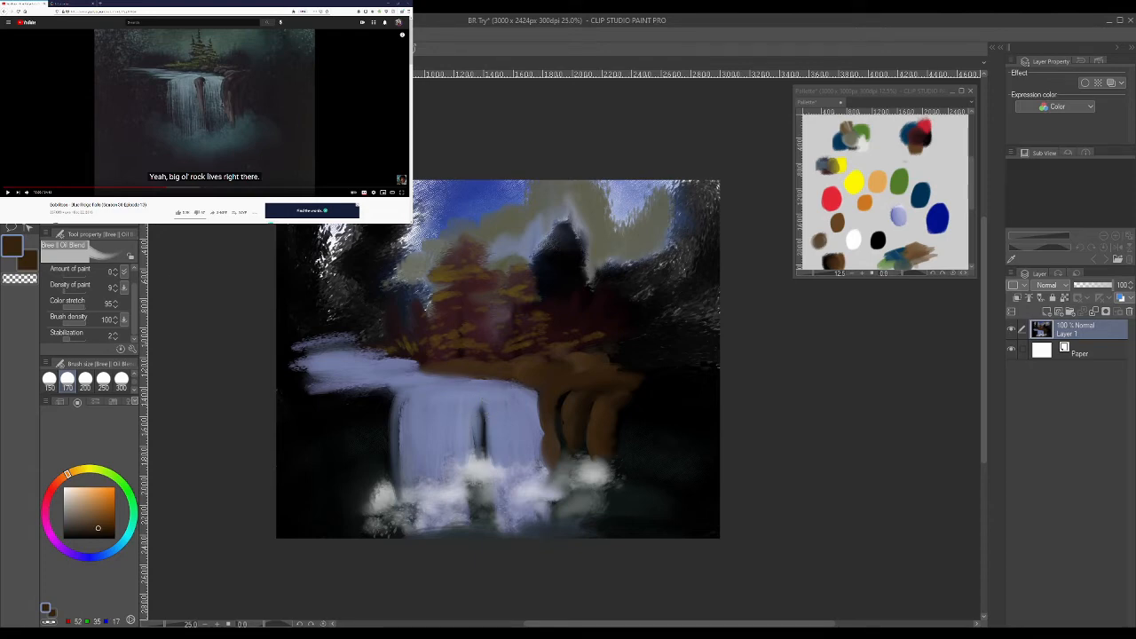
key(b)
mouse_move(482, 433)
mouse_down()
mouse_move(481, 406)
mouse_move(486, 442)
mouse_move(485, 414)
mouse_move(483, 442)
mouse_up()
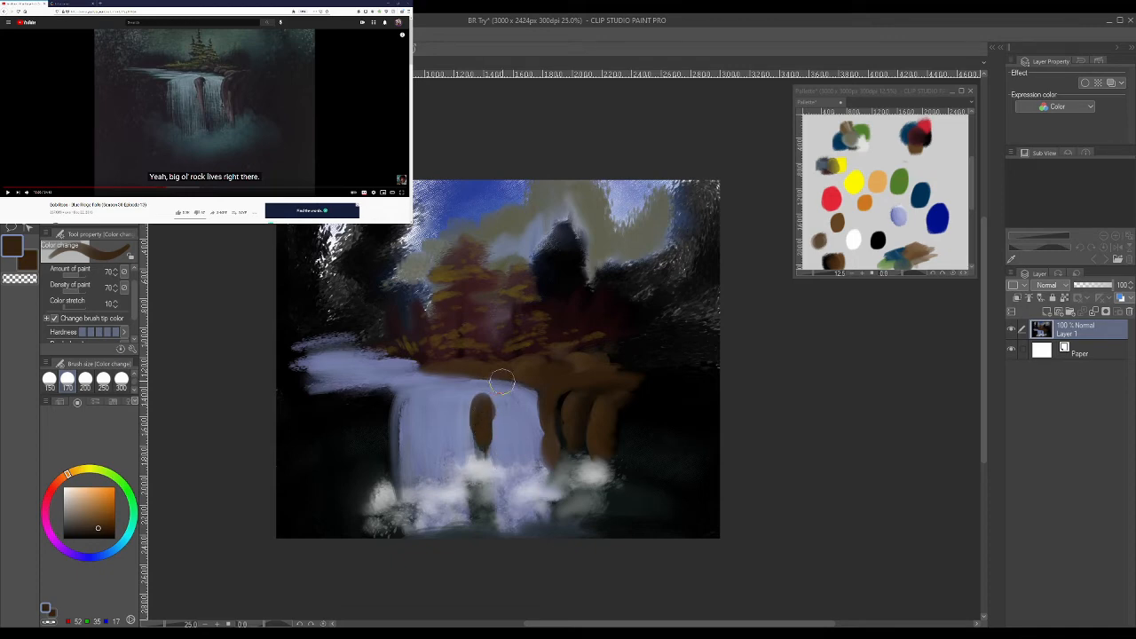
- Pick brown (85, 65, 44) from the palette canvas and paint the rocks on both sides of the waterfall
click(817, 244)
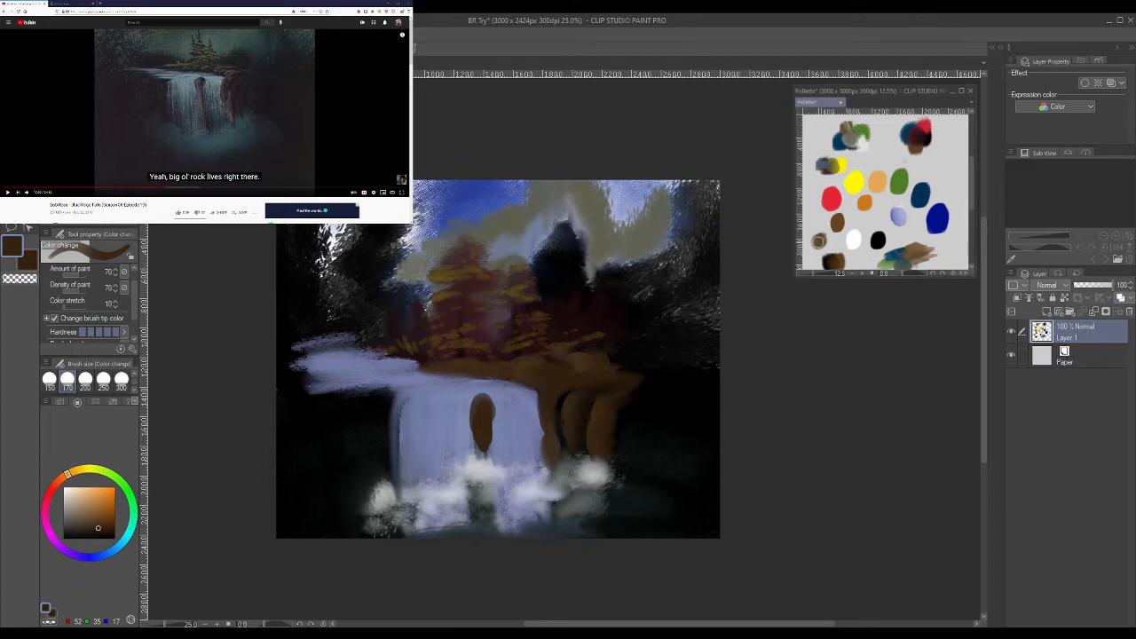
alt+click(817, 237)
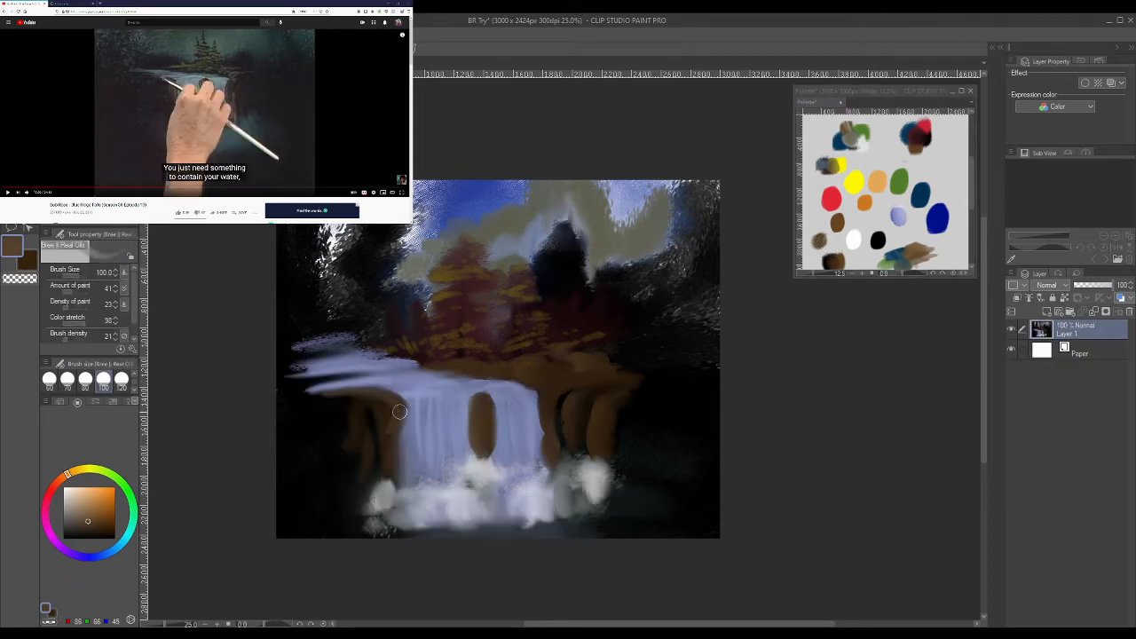
drag(400, 411, 389, 463)
drag(544, 414, 548, 453)
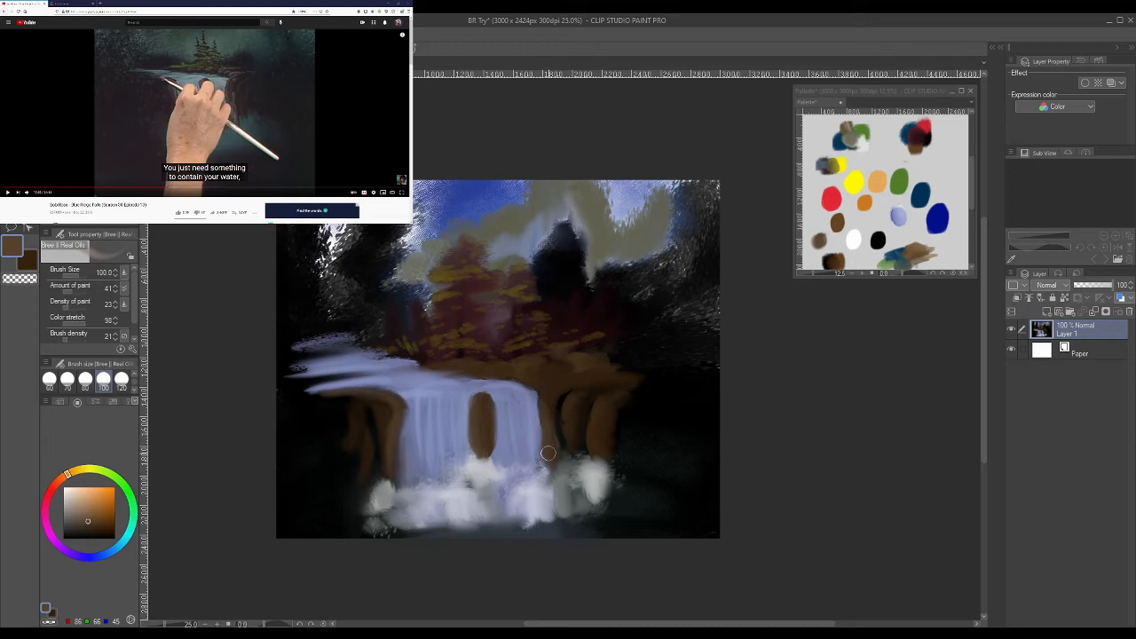
mouse_move(574, 379)
mouse_down()
mouse_move(542, 397)
mouse_move(614, 378)
mouse_move(569, 414)
mouse_move(565, 401)
mouse_move(570, 441)
mouse_up()
mouse_move(611, 398)
mouse_down()
mouse_move(593, 409)
mouse_move(601, 423)
mouse_move(606, 396)
mouse_up()
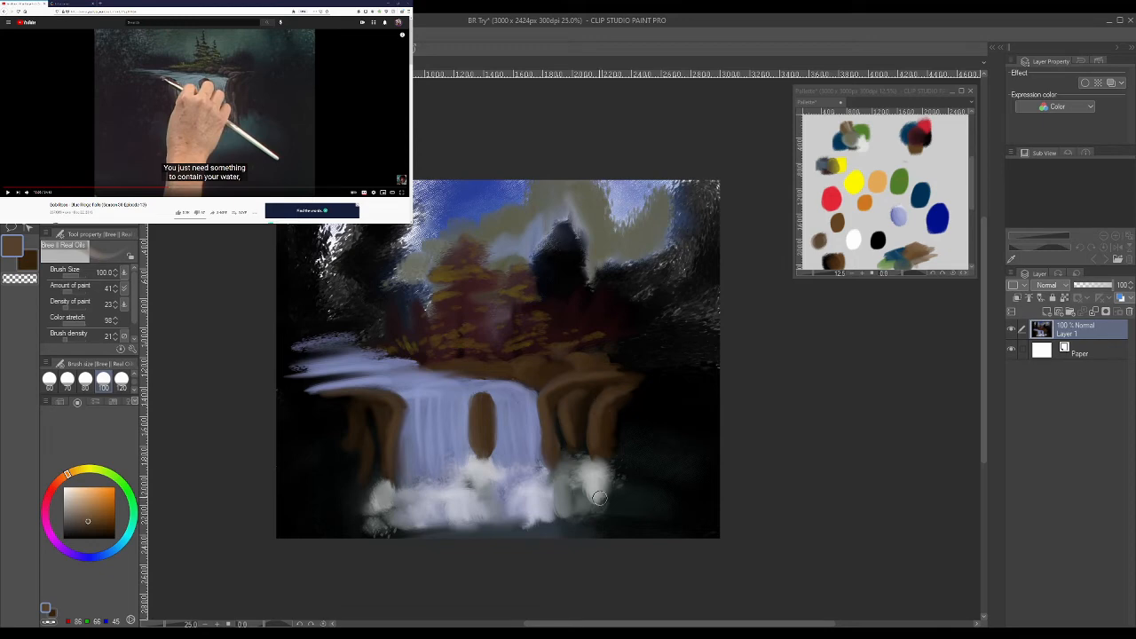
- Paint white mist at the foot of the rocks beside the waterfall and continue the reference video
click(64, 487)
drag(592, 480, 594, 456)
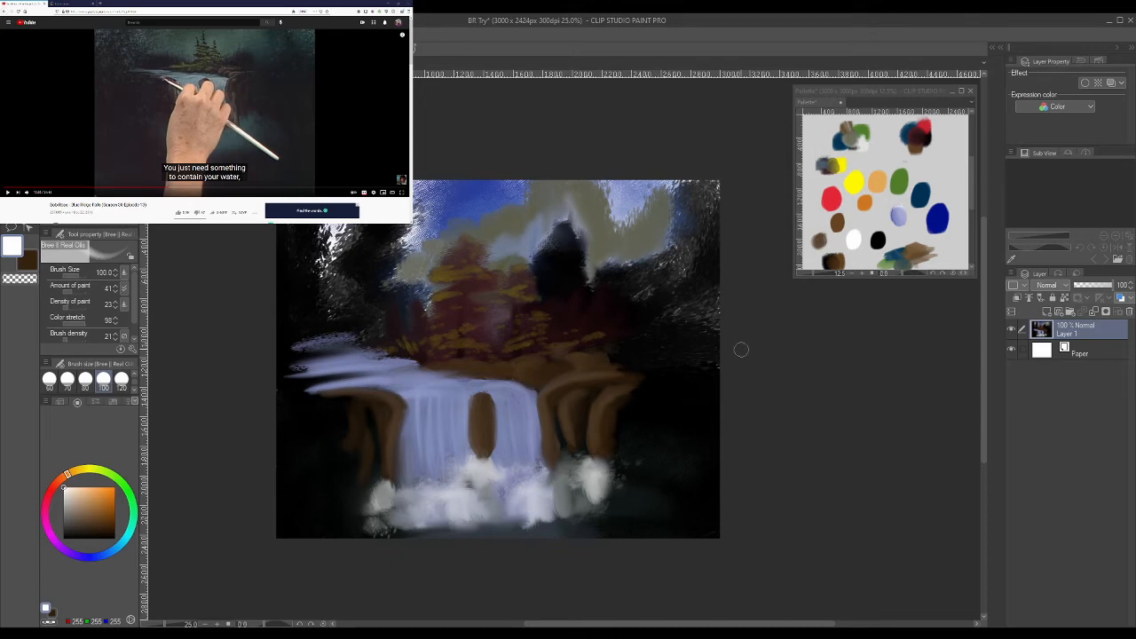
click(308, 142)
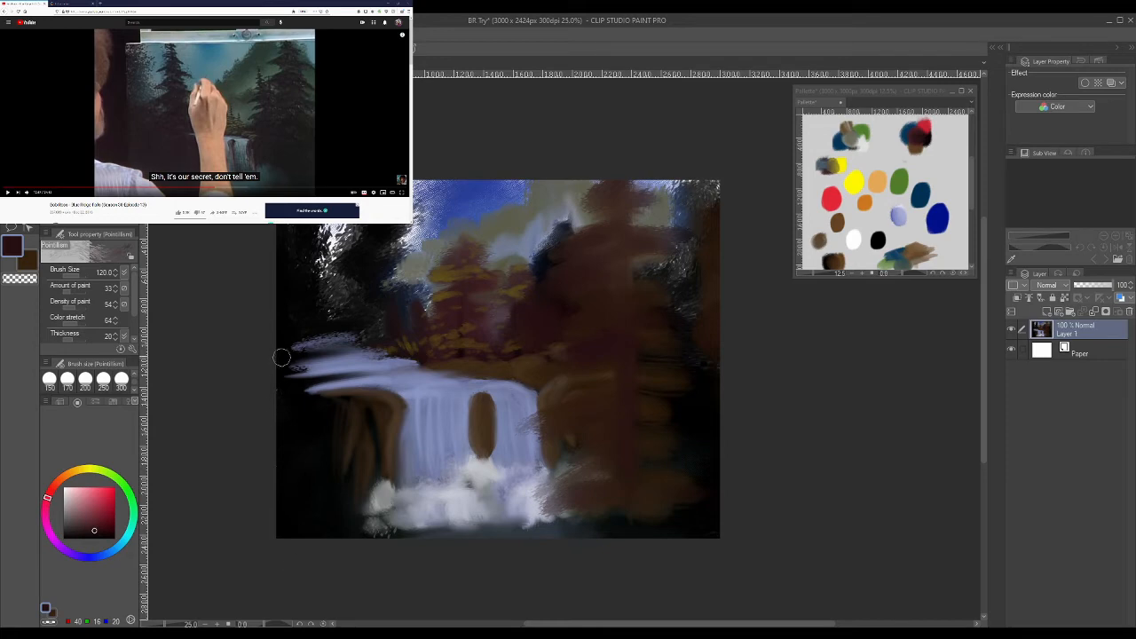
- Paint a dark tree along the left bank with the Pointillism brush at size 120 and add yellowish foliage highlights to the trees
mouse_move(303, 475)
mouse_down()
mouse_move(299, 339)
mouse_move(320, 548)
mouse_move(302, 280)
mouse_move(311, 575)
mouse_up()
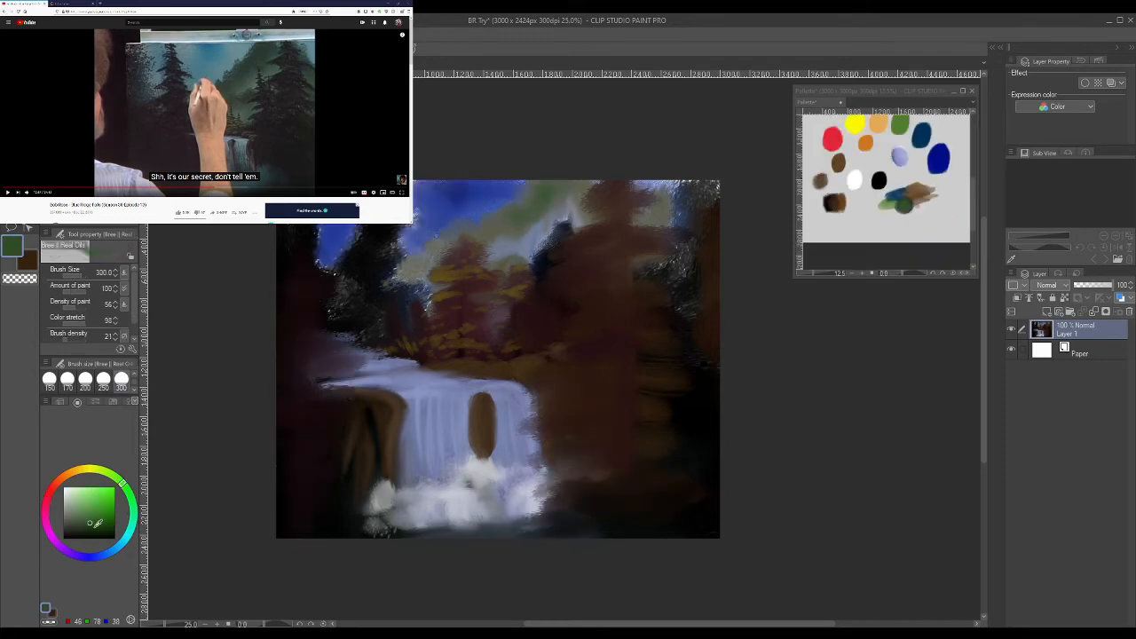
click(94, 527)
click(111, 475)
mouse_move(522, 220)
mouse_down()
mouse_move(555, 196)
mouse_move(537, 226)
mouse_move(496, 232)
mouse_move(561, 186)
mouse_move(573, 195)
mouse_move(507, 240)
mouse_up()
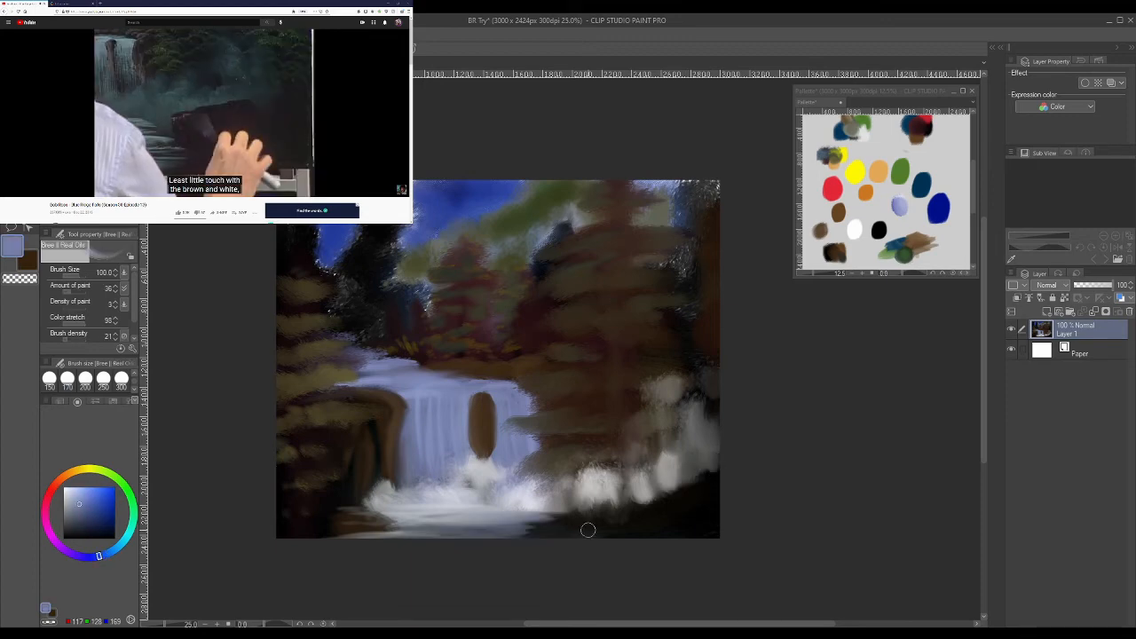
- Sample brown from the rock between the streams and paint stones along the lower left bank
alt+click(483, 418)
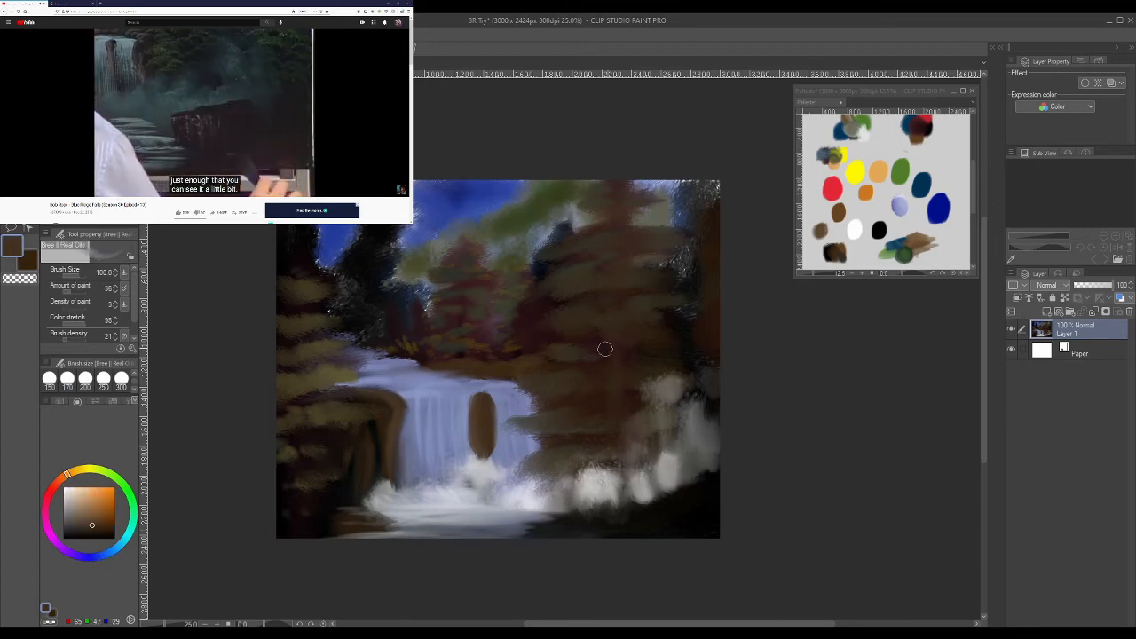
click(28, 263)
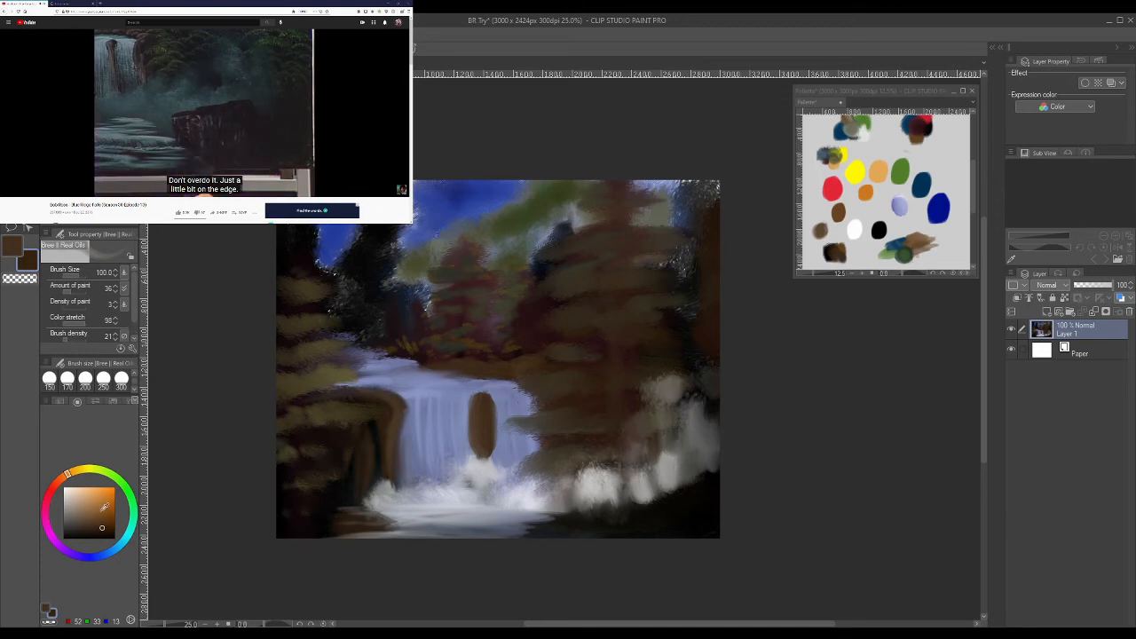
alt+click(337, 520)
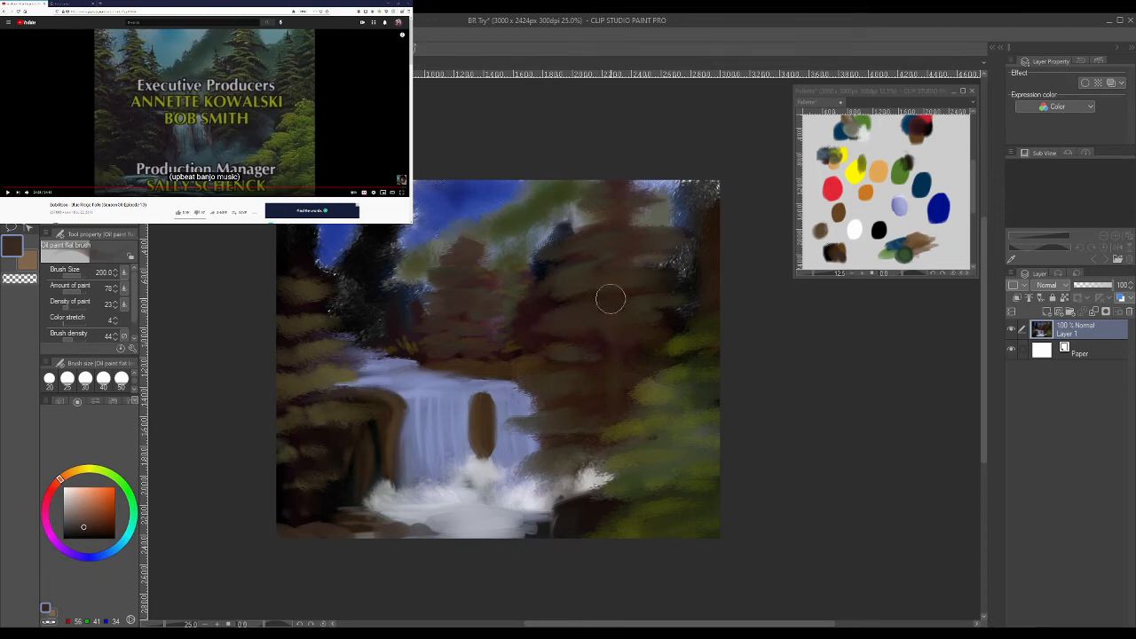
- Paint olive green (73, 78, 39) foliage strokes on the large tree beside the waterfall with the oil paint flat brush at size 200
alt+click(568, 285)
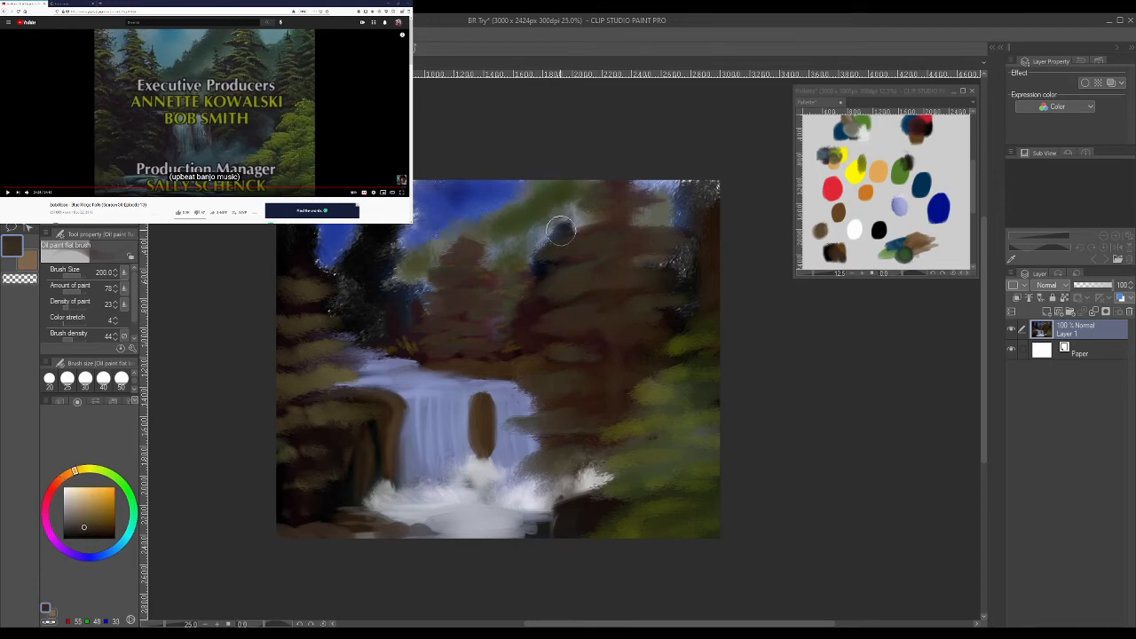
alt+click(547, 235)
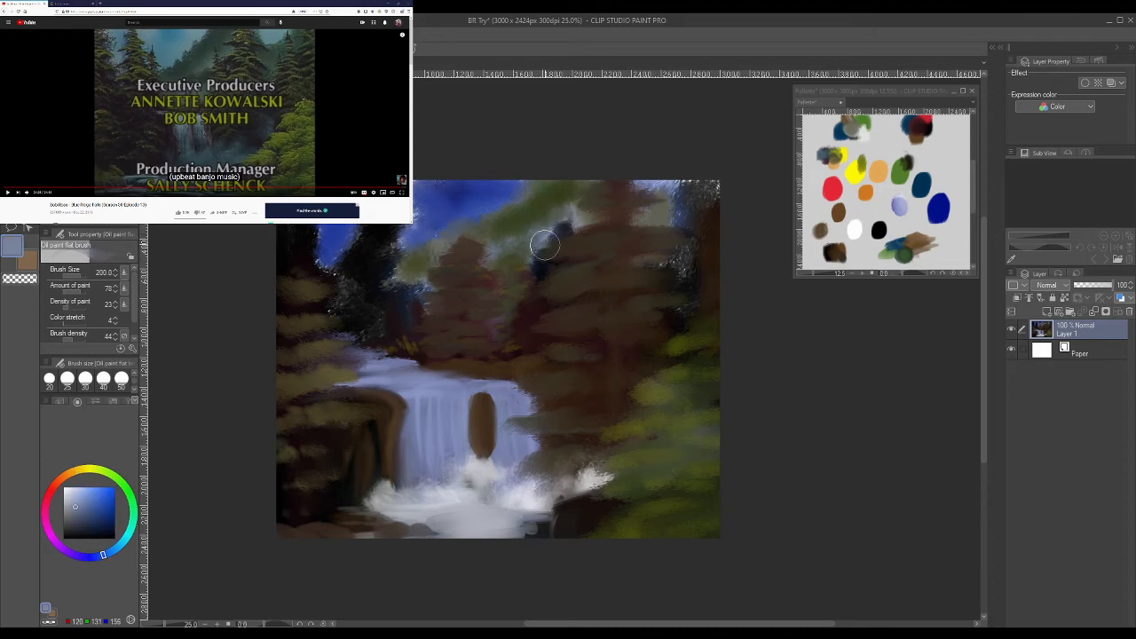
alt+click(575, 391)
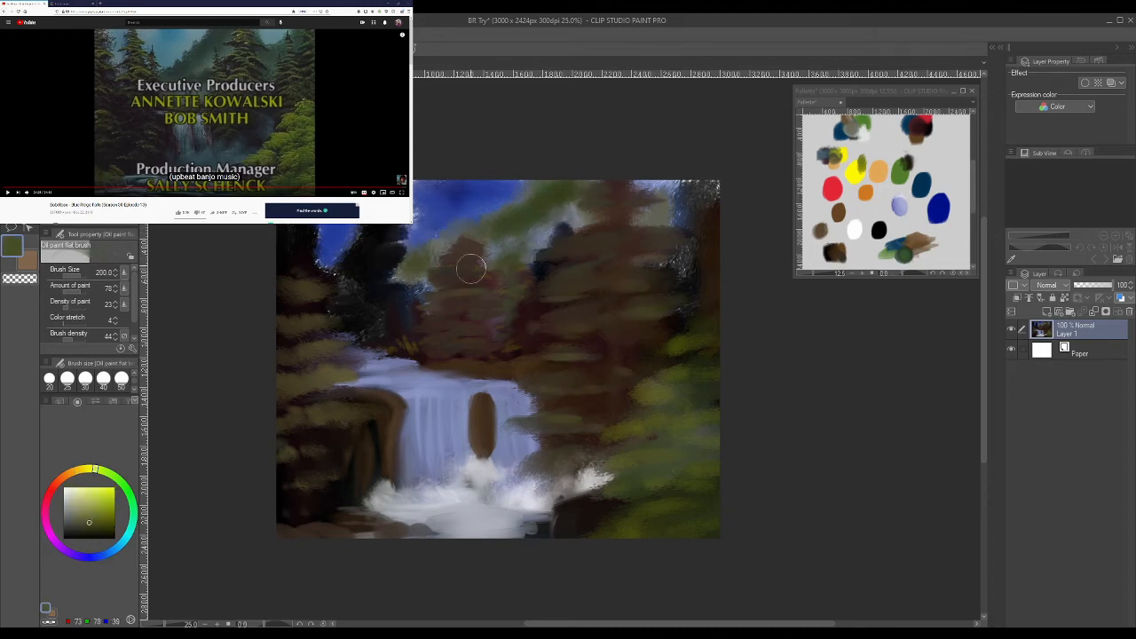
- Repaint the sky gap between the left trees with lavender (126, 134, 193) and blue (29, 53, 149)
alt+click(897, 207)
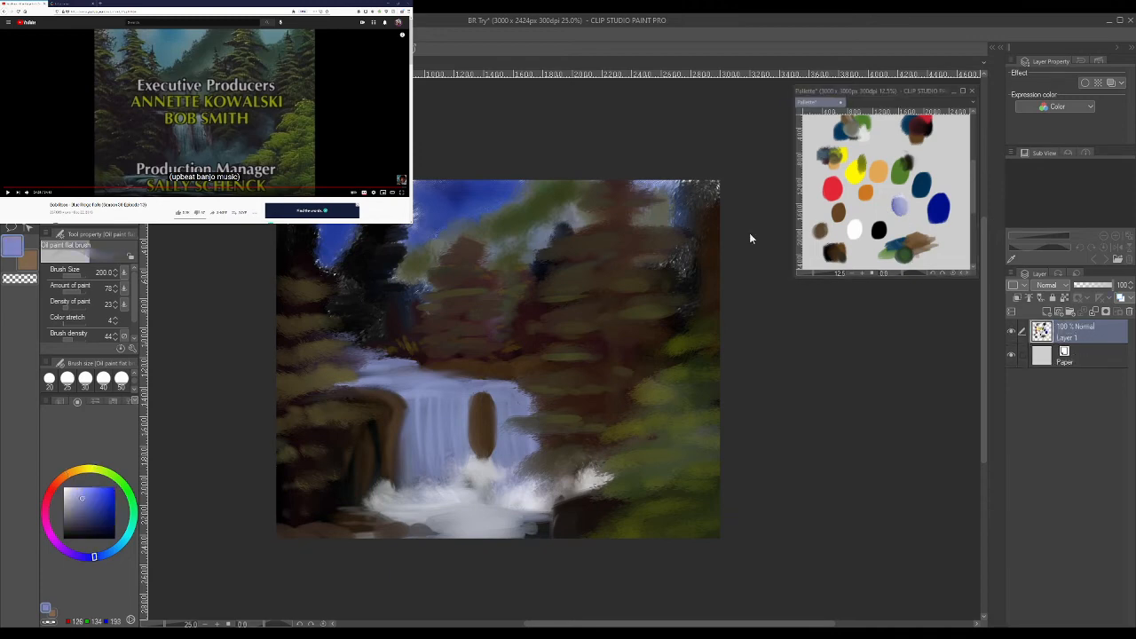
click(348, 239)
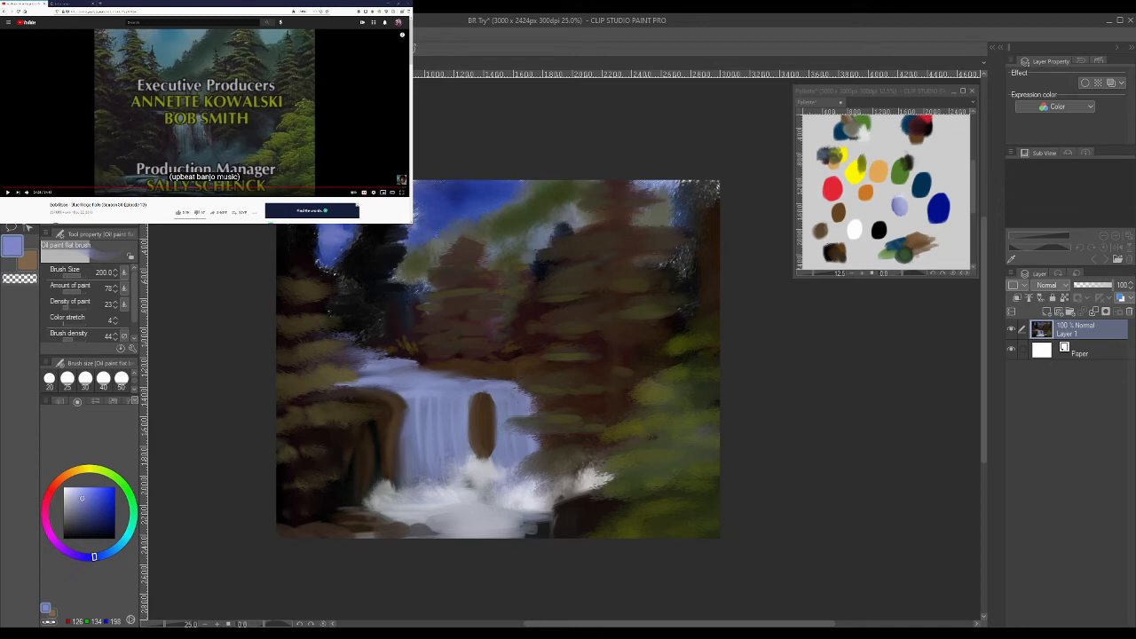
alt+click(327, 261)
alt+click(344, 208)
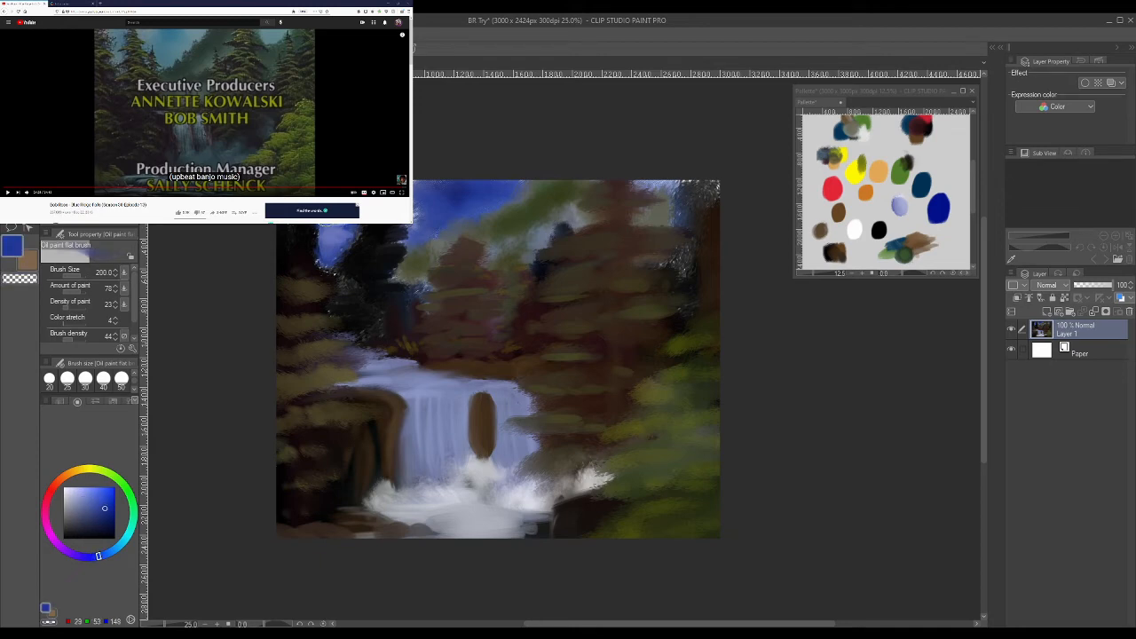
mouse_move(336, 229)
mouse_down()
mouse_move(317, 234)
mouse_move(313, 253)
mouse_move(308, 219)
mouse_move(333, 238)
mouse_move(313, 254)
mouse_move(329, 273)
mouse_move(307, 254)
mouse_move(332, 225)
mouse_up()
- Darken the upper left trees and the upper right corner with black using the Pointillism brush at size 120
alt+click(295, 242)
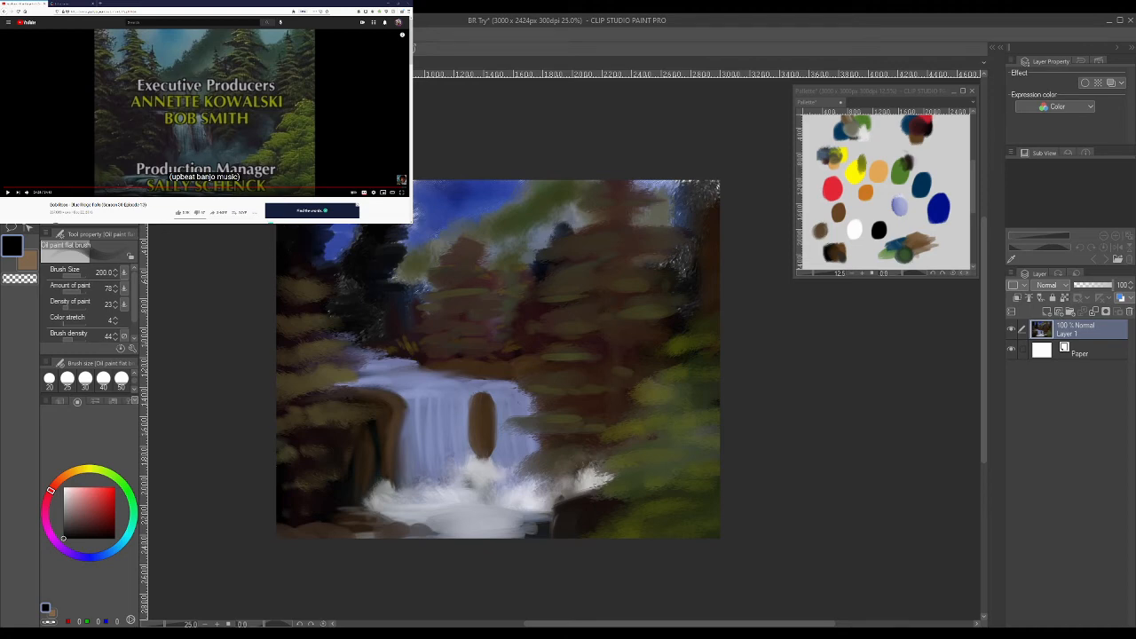
click(89, 169)
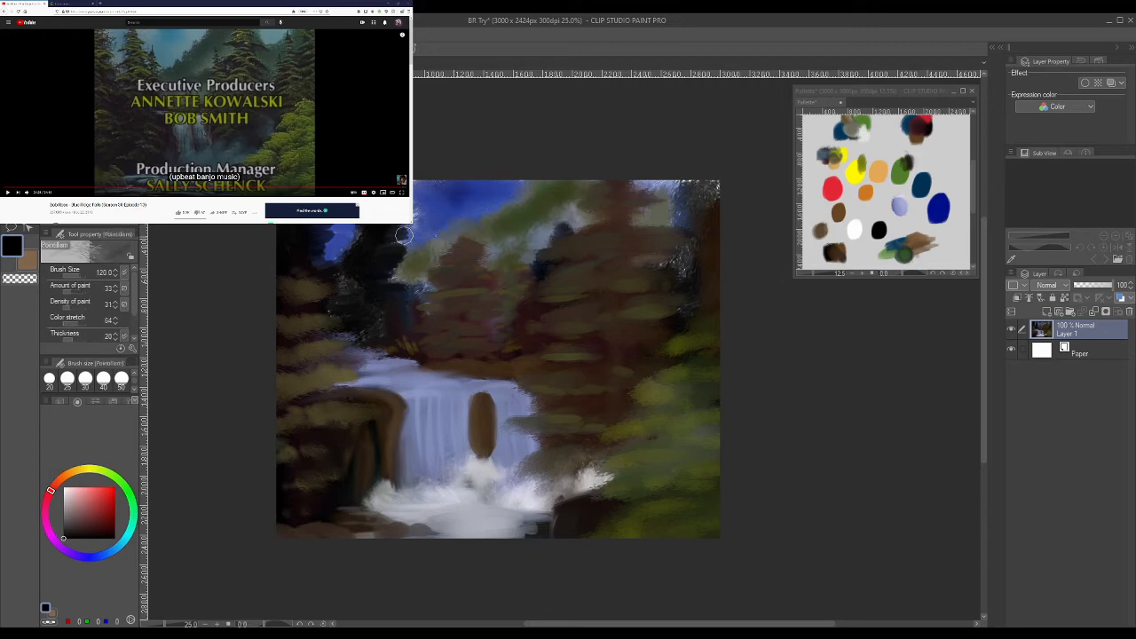
drag(371, 235, 353, 224)
mouse_move(416, 205)
mouse_down()
mouse_move(390, 275)
mouse_move(417, 281)
mouse_up()
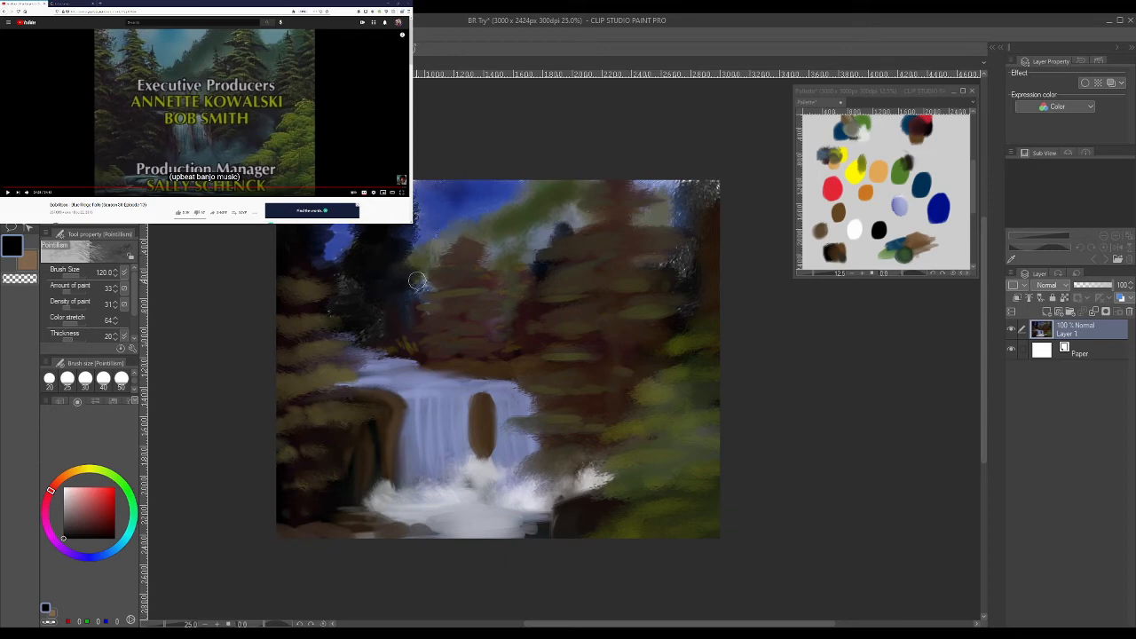
mouse_move(417, 282)
mouse_down()
mouse_move(356, 269)
mouse_move(351, 291)
mouse_move(390, 305)
mouse_up()
mouse_move(717, 199)
mouse_down()
mouse_move(676, 214)
mouse_move(710, 214)
mouse_move(670, 214)
mouse_move(703, 194)
mouse_move(685, 183)
mouse_move(720, 174)
mouse_move(685, 254)
mouse_up()
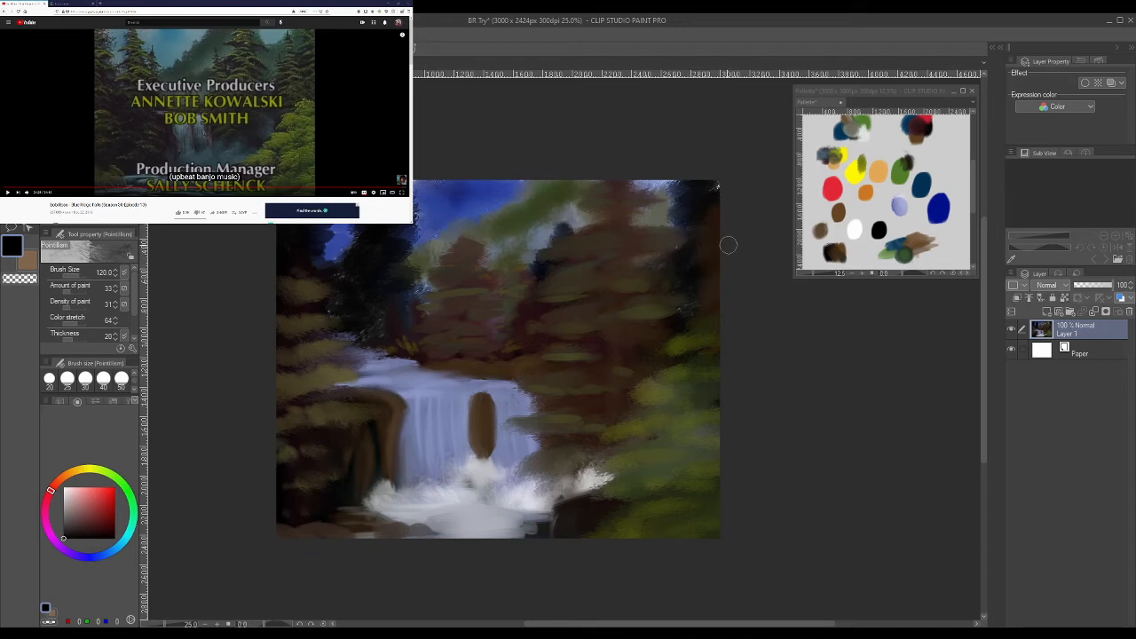
mouse_move(725, 246)
mouse_down()
mouse_move(692, 266)
mouse_move(712, 234)
mouse_move(688, 259)
mouse_move(723, 266)
mouse_move(689, 253)
mouse_move(719, 236)
mouse_up()
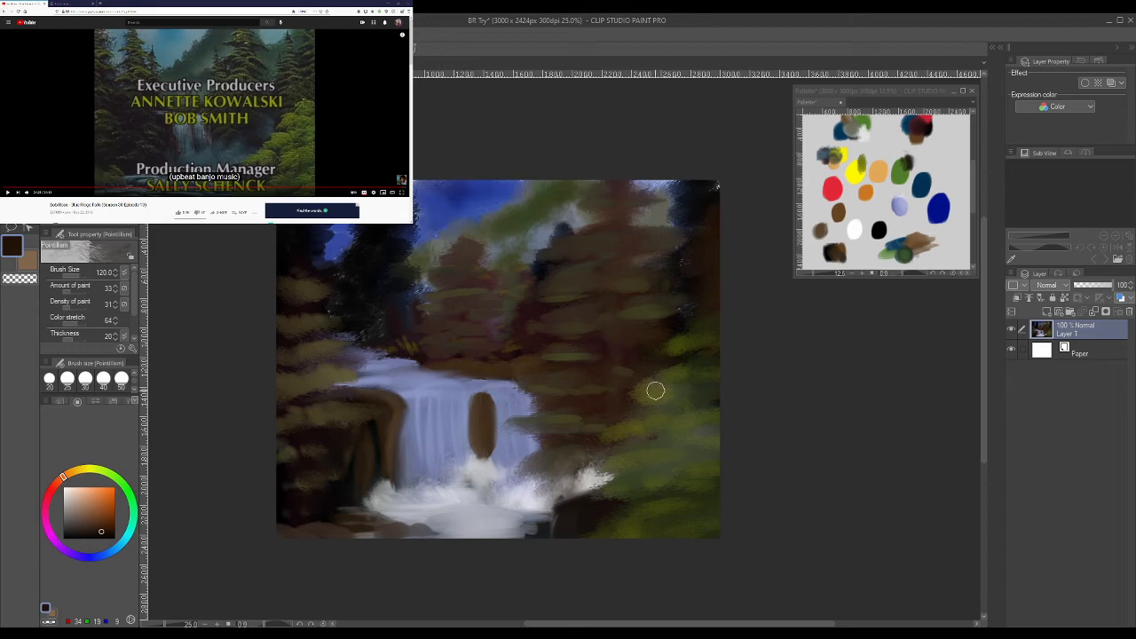
- Sample tree tones and cover the large tree with olive (67, 67, 36) foliage using Bree II Real Oils at size 300
alt+click(561, 311)
alt+click(561, 350)
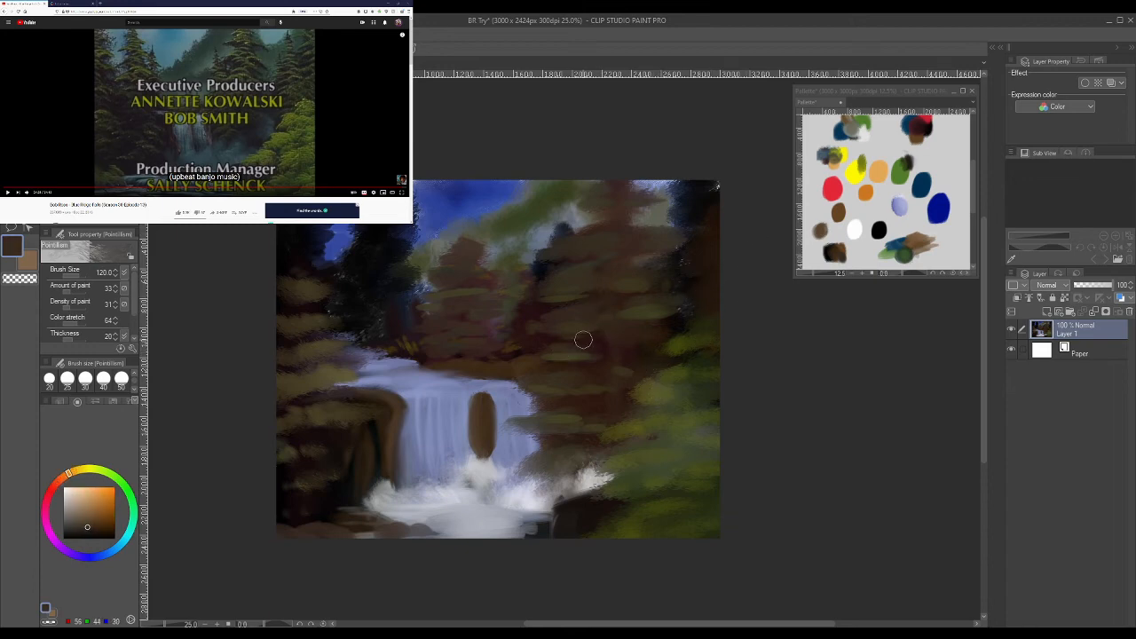
alt+click(526, 363)
alt+click(561, 375)
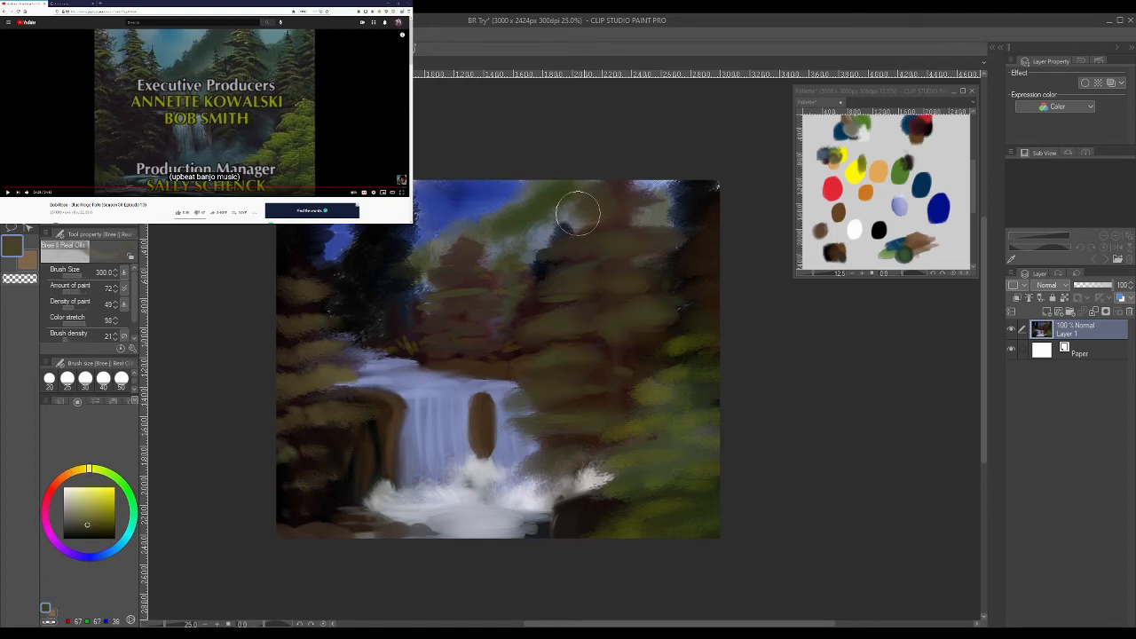
click(576, 214)
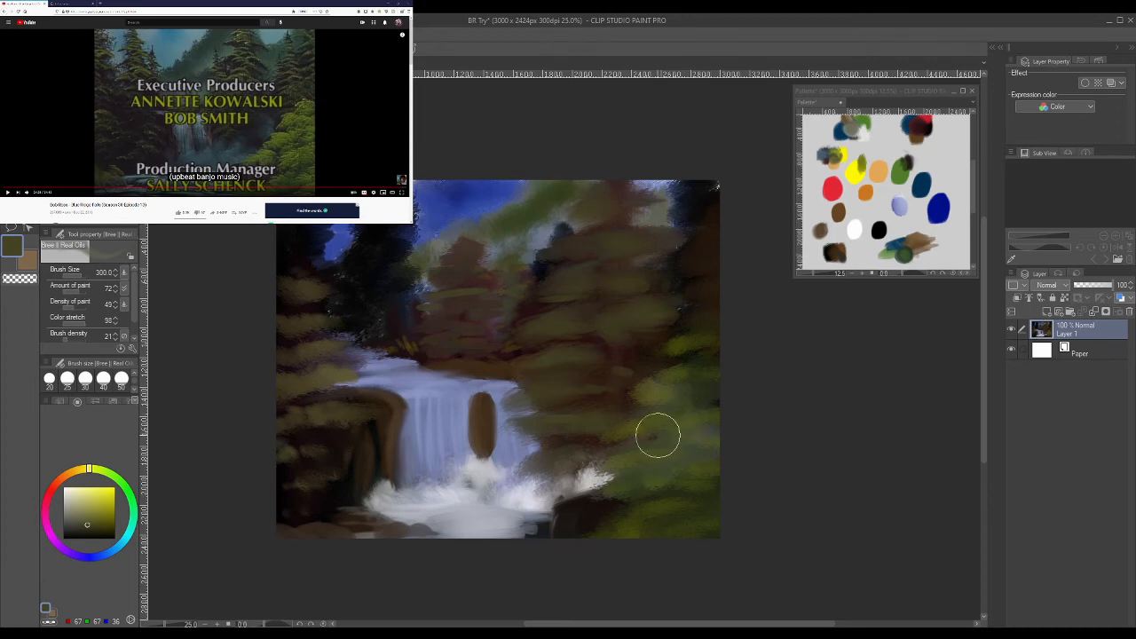
- Paint the distant hillside olive and blend its slope into the sky with Bree II Oil Blend at size 170
mouse_move(505, 183)
mouse_down()
mouse_move(522, 232)
mouse_move(506, 234)
mouse_move(529, 231)
mouse_move(513, 249)
mouse_move(538, 229)
mouse_move(524, 259)
mouse_move(539, 218)
mouse_move(538, 244)
mouse_move(569, 201)
mouse_move(524, 263)
mouse_move(501, 245)
mouse_move(521, 224)
mouse_up()
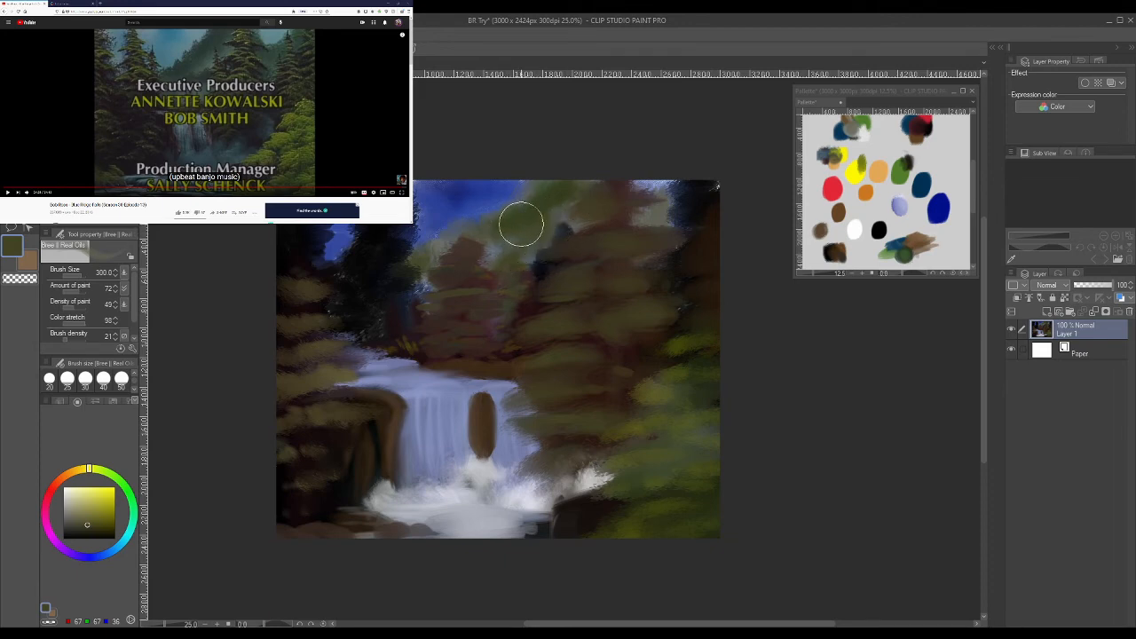
key(j)
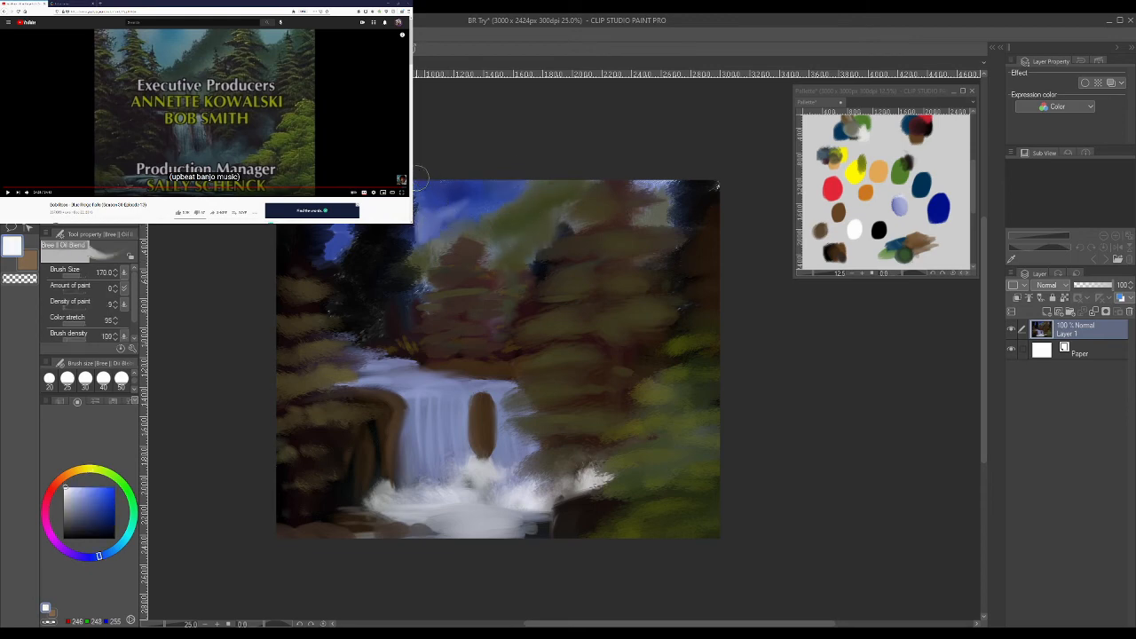
mouse_move(477, 223)
mouse_down()
mouse_move(493, 236)
mouse_move(516, 226)
mouse_move(527, 193)
mouse_move(563, 175)
mouse_up()
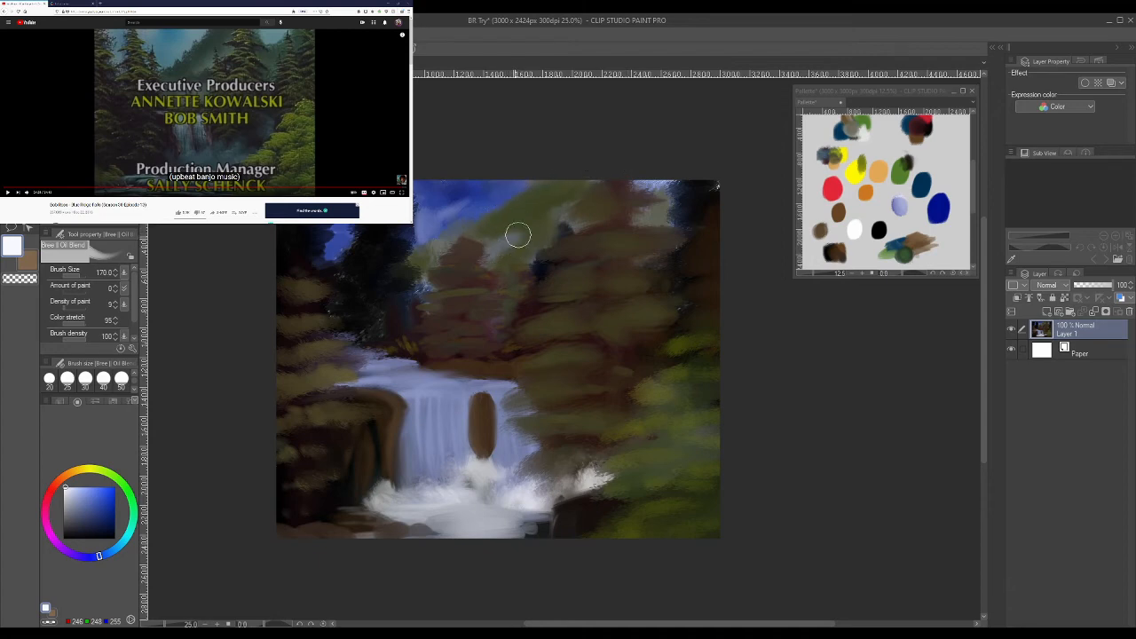
drag(497, 241, 556, 212)
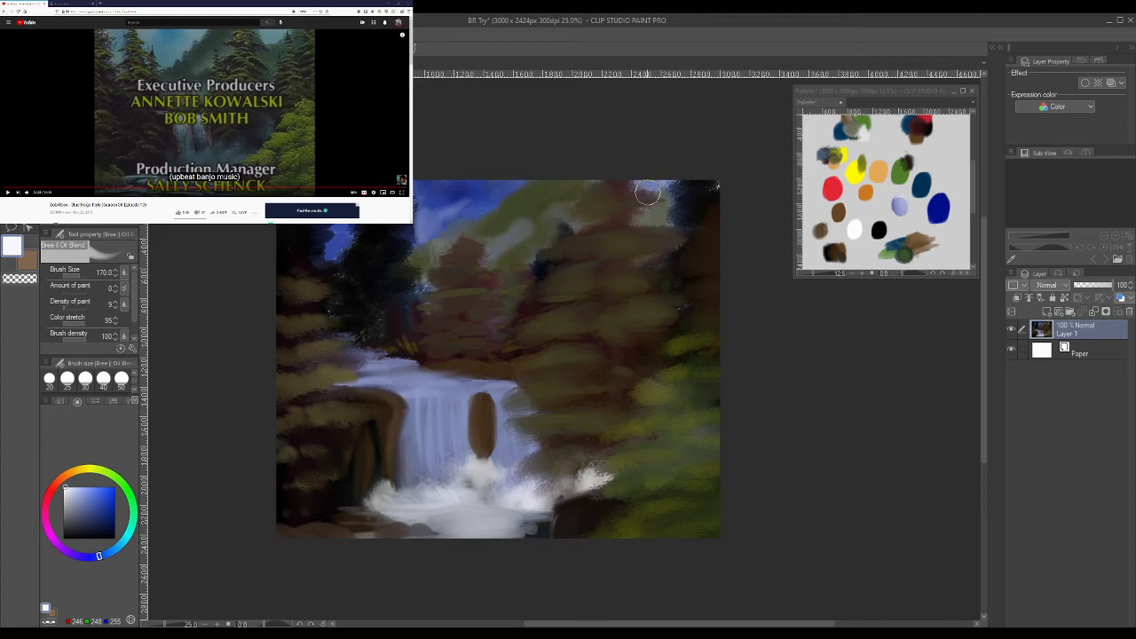
- Sample olive brown (59, 52, 32) and paint branches on the left and large trees with Bree II Opaque Oils at size 120
alt+click(294, 283)
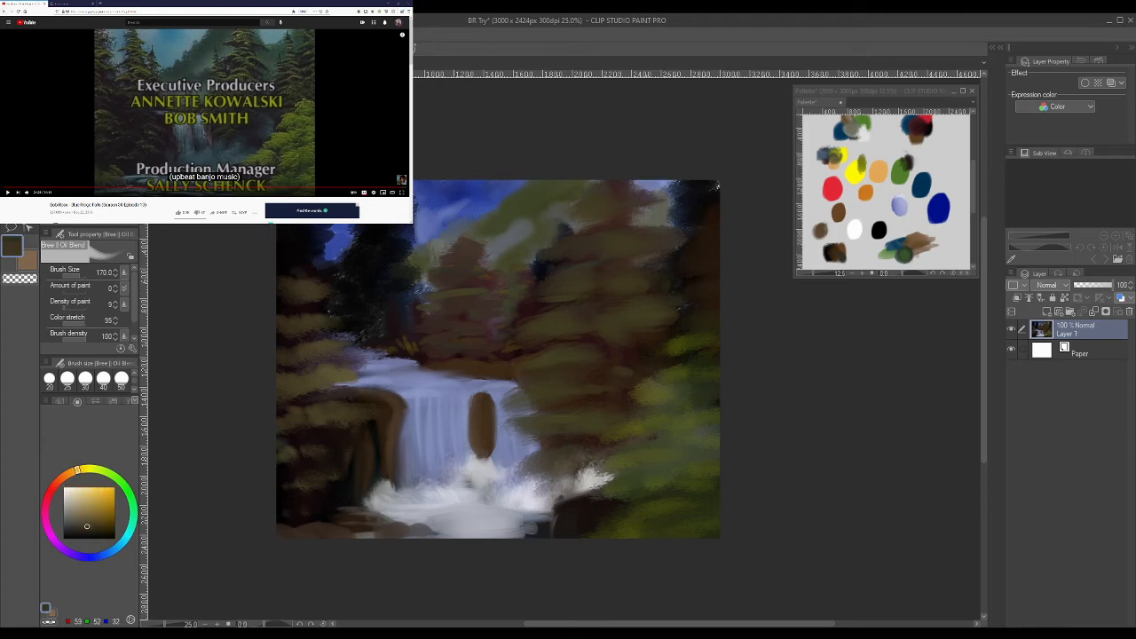
key(b)
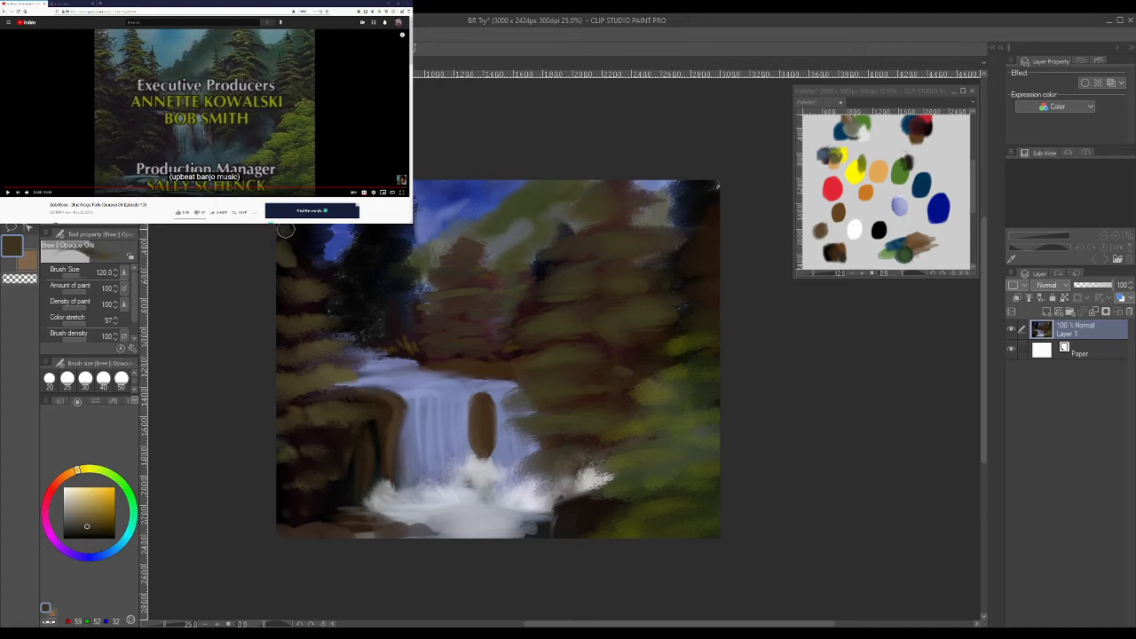
drag(506, 440, 534, 436)
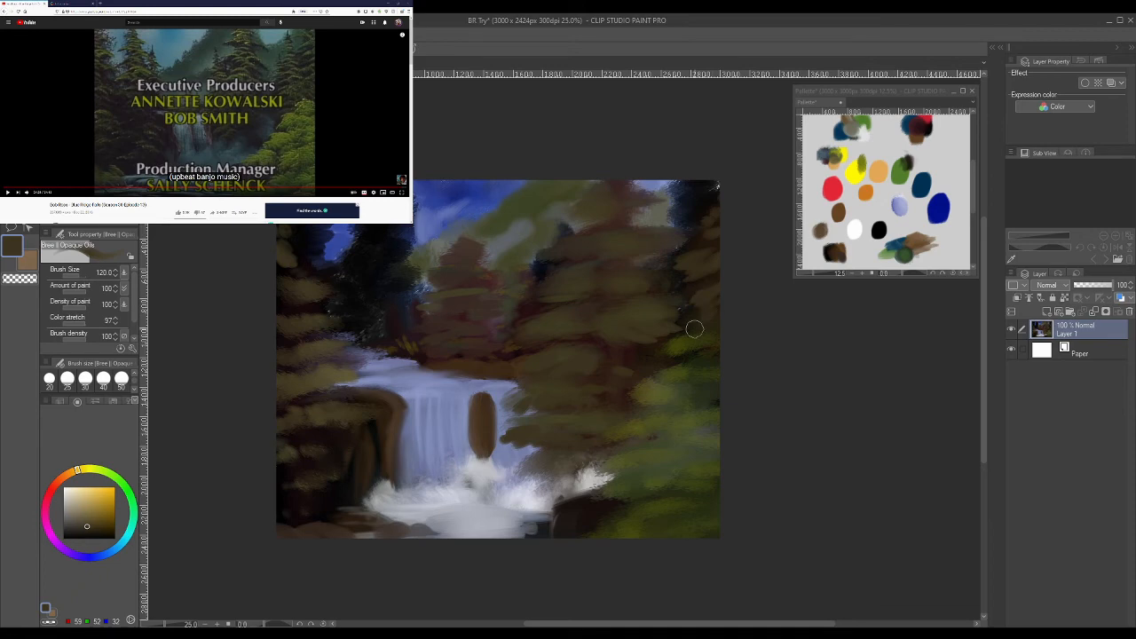
- Sample pale blue (138, 150, 196) from the water and repaint the waterfall's streams and the river above it
alt+click(416, 393)
mouse_move(438, 399)
mouse_down()
mouse_move(451, 430)
mouse_move(435, 385)
mouse_move(436, 457)
mouse_up()
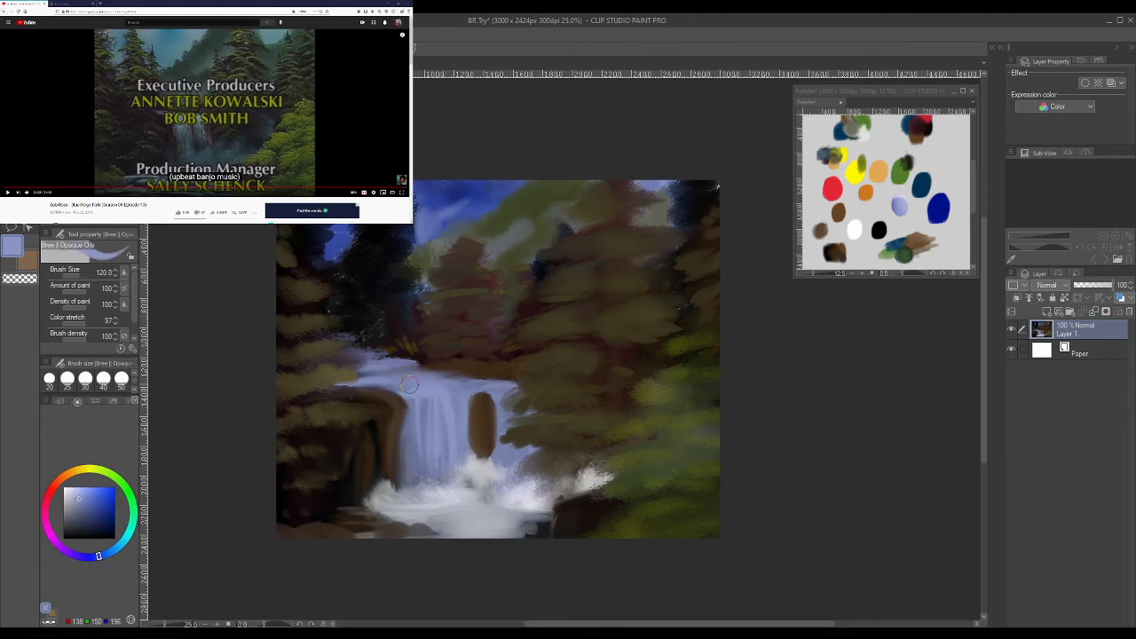
mouse_move(390, 393)
mouse_down()
mouse_move(448, 384)
mouse_move(460, 396)
mouse_move(374, 380)
mouse_move(452, 374)
mouse_up()
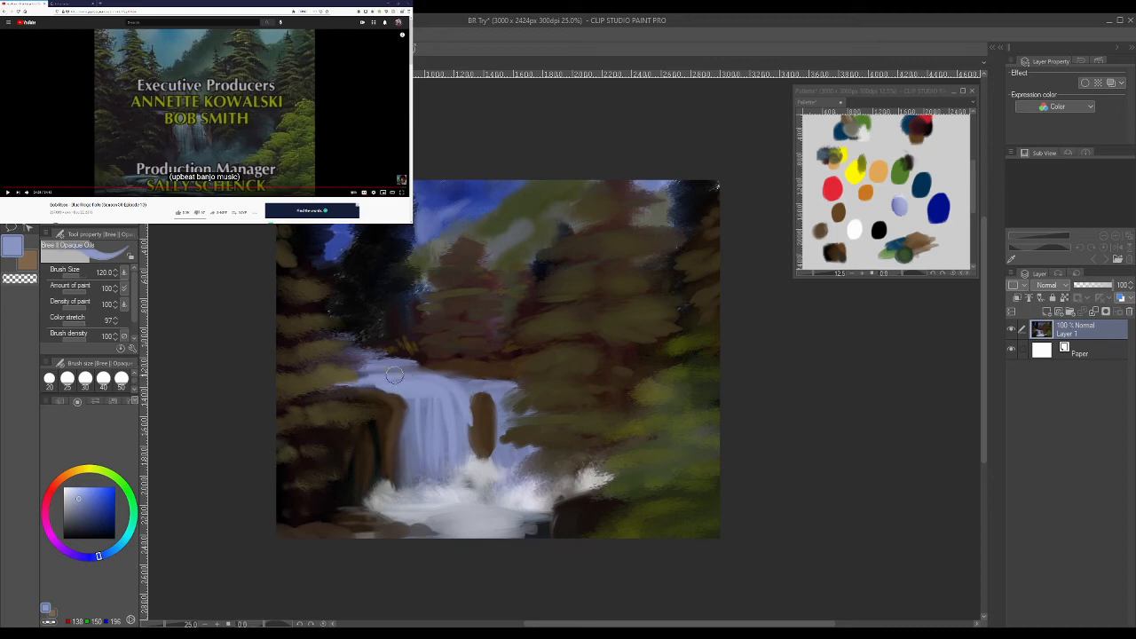
mouse_move(365, 377)
mouse_down()
mouse_move(393, 365)
mouse_move(439, 393)
mouse_move(397, 368)
mouse_move(503, 394)
mouse_move(450, 395)
mouse_move(482, 385)
mouse_move(457, 393)
mouse_move(474, 387)
mouse_move(517, 427)
mouse_move(483, 396)
mouse_move(462, 397)
mouse_move(465, 469)
mouse_up()
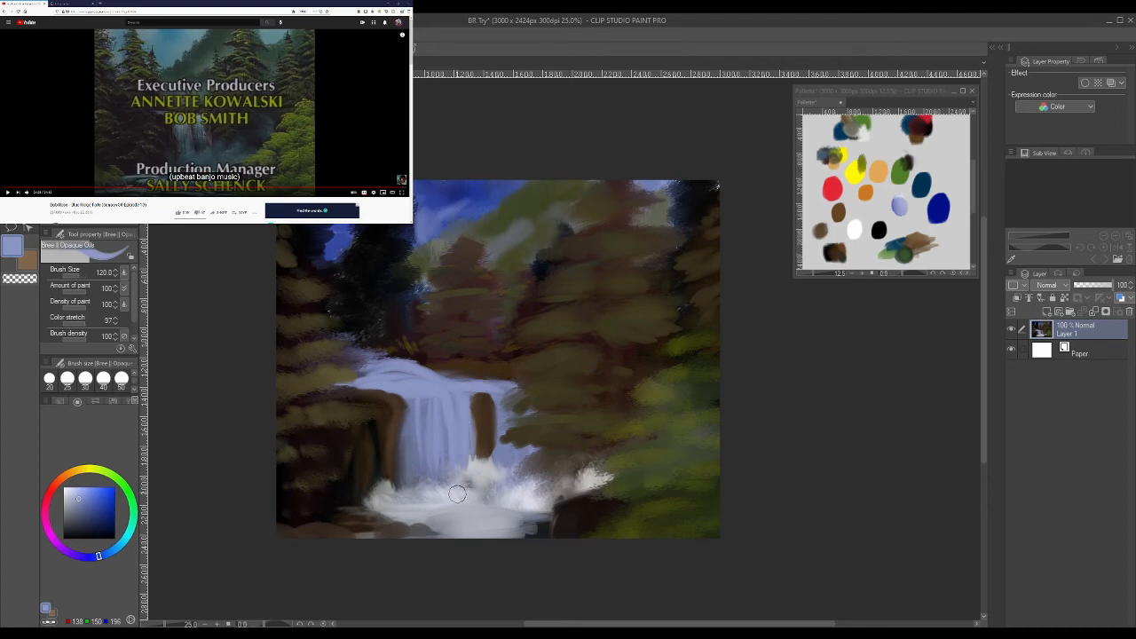
- Paint white splashes across the foot of the waterfall
click(64, 487)
drag(445, 487, 472, 463)
drag(527, 497, 565, 477)
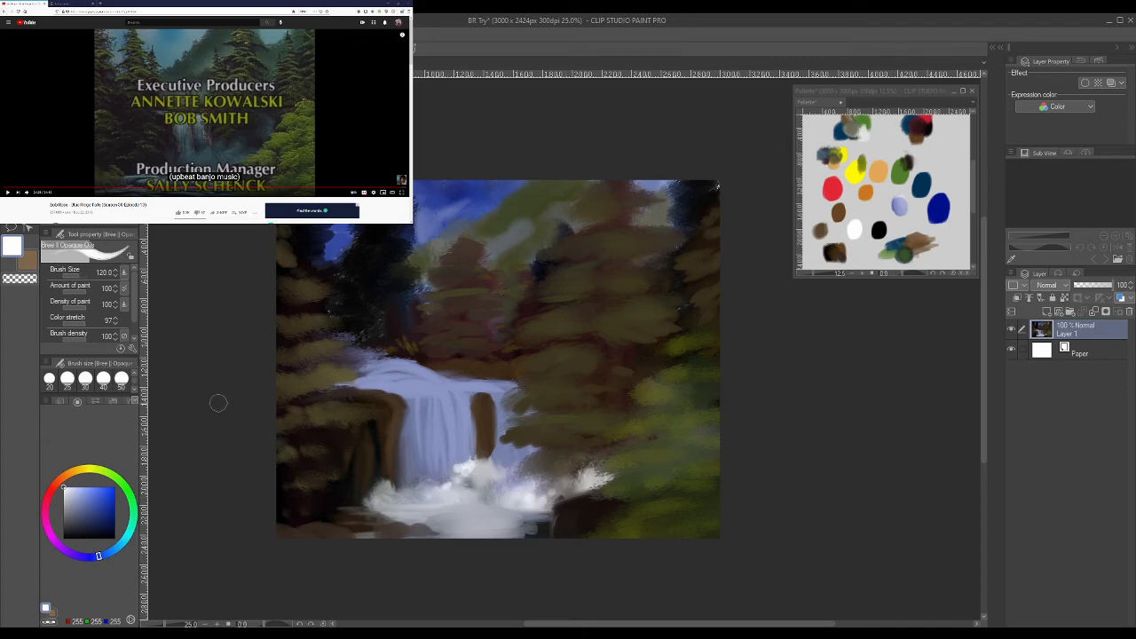
- Set the amount of paint to 38 and the brush size to 300, and paint white mist beside the waterfall's foot
scroll(133, 377, down, 2)
click(79, 295)
click(72, 292)
click(135, 389)
click(121, 380)
mouse_move(564, 485)
mouse_down()
mouse_move(537, 487)
mouse_move(596, 447)
mouse_move(580, 482)
mouse_move(601, 444)
mouse_move(539, 474)
mouse_move(564, 453)
mouse_up()
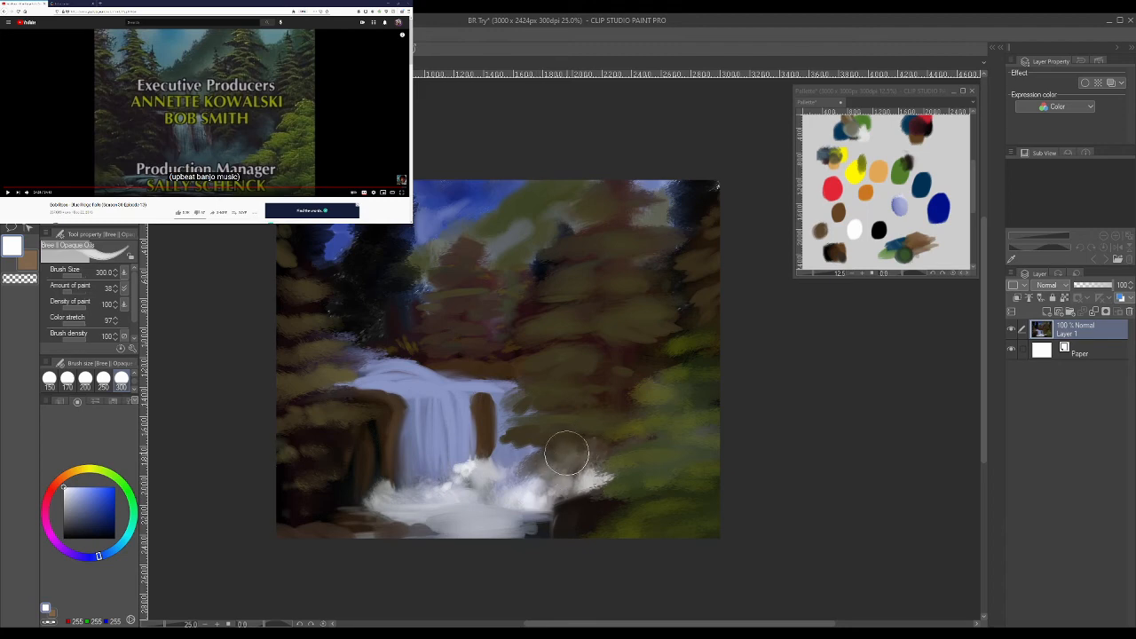
- Paint faint white mist over the dark rock beside the waterfall's foot and along the lower-left foreground rocks
mouse_move(545, 459)
mouse_down()
mouse_move(618, 400)
mouse_move(575, 438)
mouse_move(590, 461)
mouse_move(566, 471)
mouse_move(568, 484)
mouse_move(491, 507)
mouse_move(543, 525)
mouse_move(532, 536)
mouse_move(595, 535)
mouse_up()
mouse_move(355, 533)
mouse_down()
mouse_move(358, 495)
mouse_move(320, 509)
mouse_move(396, 486)
mouse_up()
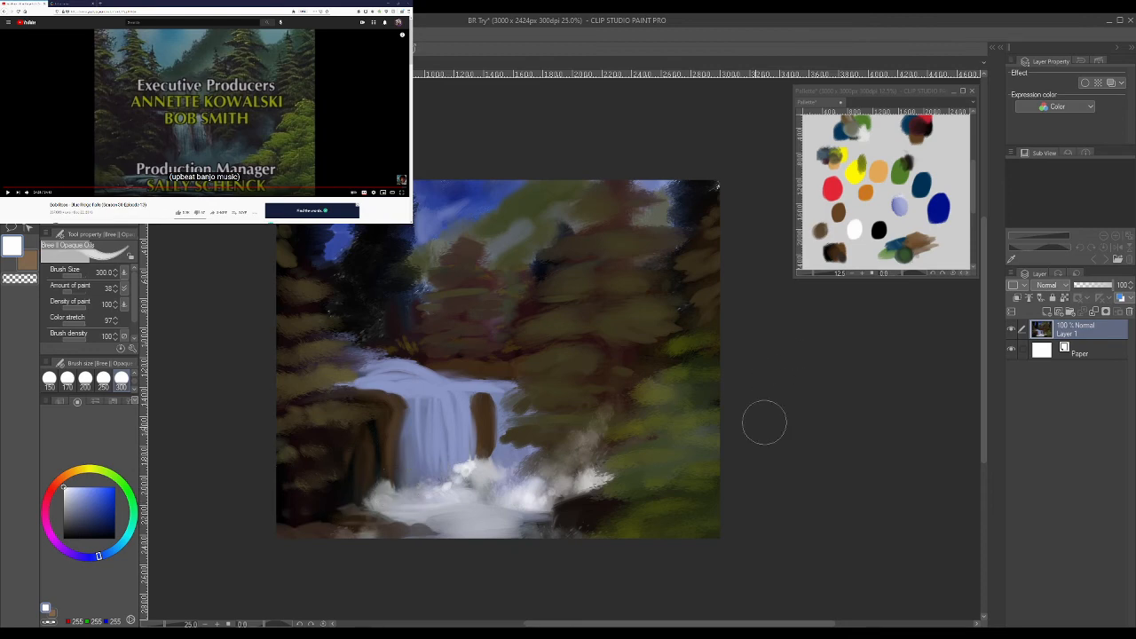
- Reduce the brush size to 60 and paint thin white highlights along the river's crest and down the falling water
key([)
key([)
key([)
key([)
key([)
key([)
key([)
key([)
key([)
drag(380, 354, 443, 377)
key(ctrl+z)
key(ctrl+z)
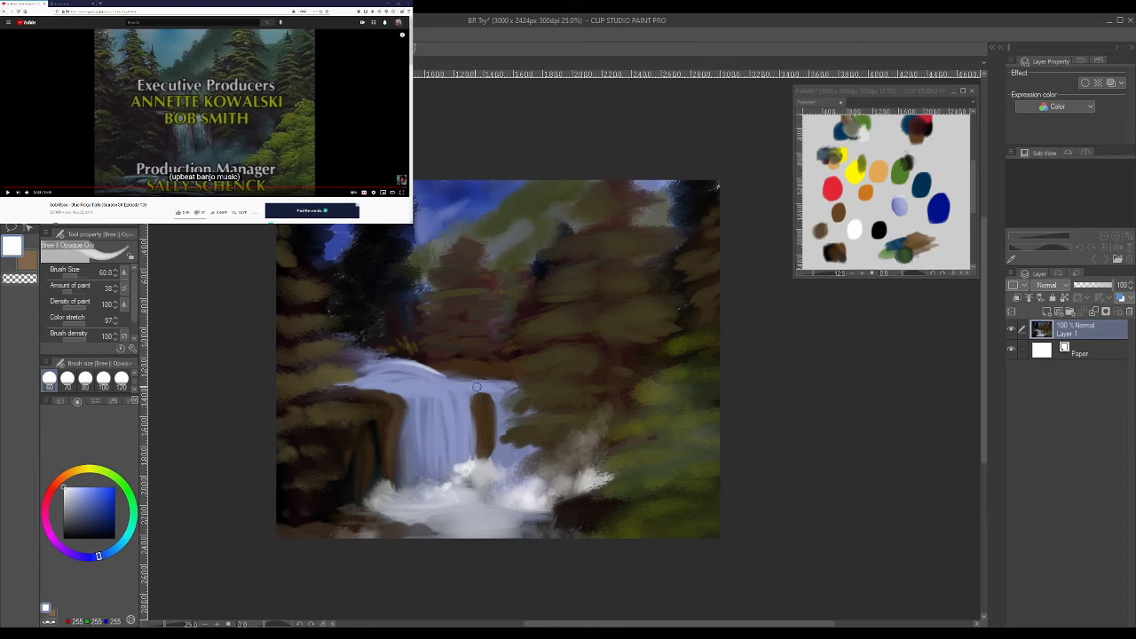
mouse_move(443, 388)
mouse_down()
mouse_move(483, 409)
mouse_move(475, 420)
mouse_up()
key(ctrl+z)
mouse_move(436, 385)
mouse_down()
mouse_move(469, 418)
mouse_move(468, 456)
mouse_up()
- Using the Pointillism brush at size 120, sample pale blue (138, 150, 196) and stipple over the river above the waterfall
click(93, 169)
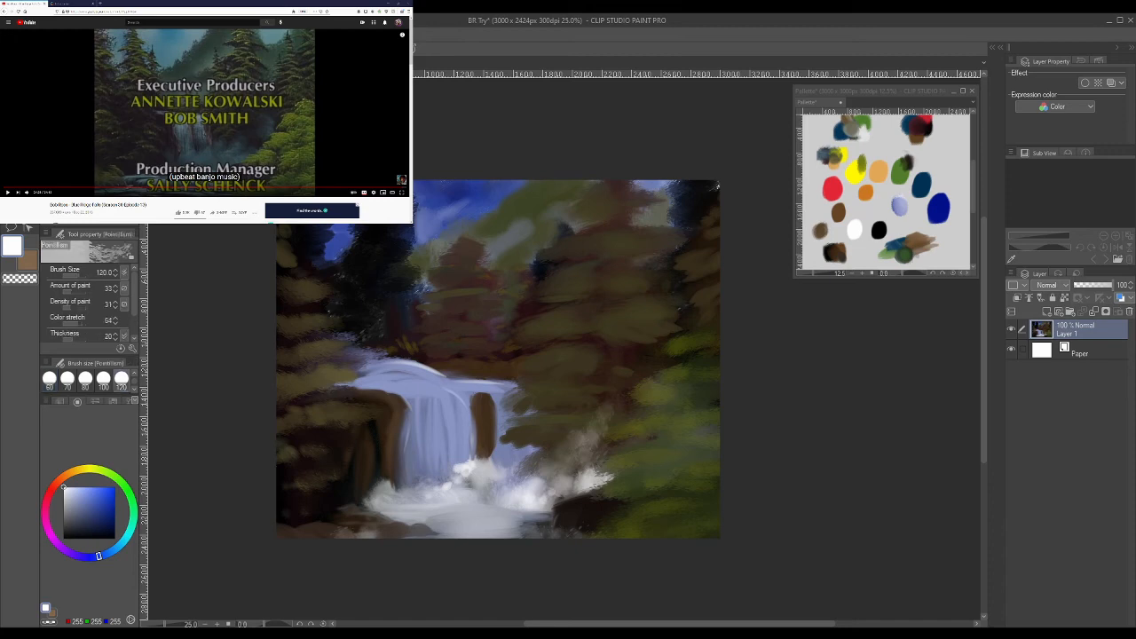
alt+click(415, 376)
mouse_move(401, 370)
mouse_down()
mouse_move(431, 363)
mouse_move(401, 367)
mouse_move(446, 374)
mouse_move(389, 367)
mouse_move(418, 358)
mouse_move(387, 371)
mouse_move(465, 356)
mouse_move(398, 371)
mouse_move(436, 365)
mouse_move(404, 382)
mouse_move(414, 383)
mouse_move(377, 372)
mouse_move(436, 376)
mouse_move(425, 376)
mouse_move(483, 357)
mouse_move(421, 369)
mouse_move(482, 371)
mouse_move(401, 377)
mouse_move(478, 365)
mouse_move(353, 352)
mouse_move(397, 346)
mouse_move(357, 348)
mouse_move(387, 348)
mouse_move(431, 381)
mouse_move(374, 357)
mouse_move(450, 340)
mouse_up()
alt+click(406, 386)
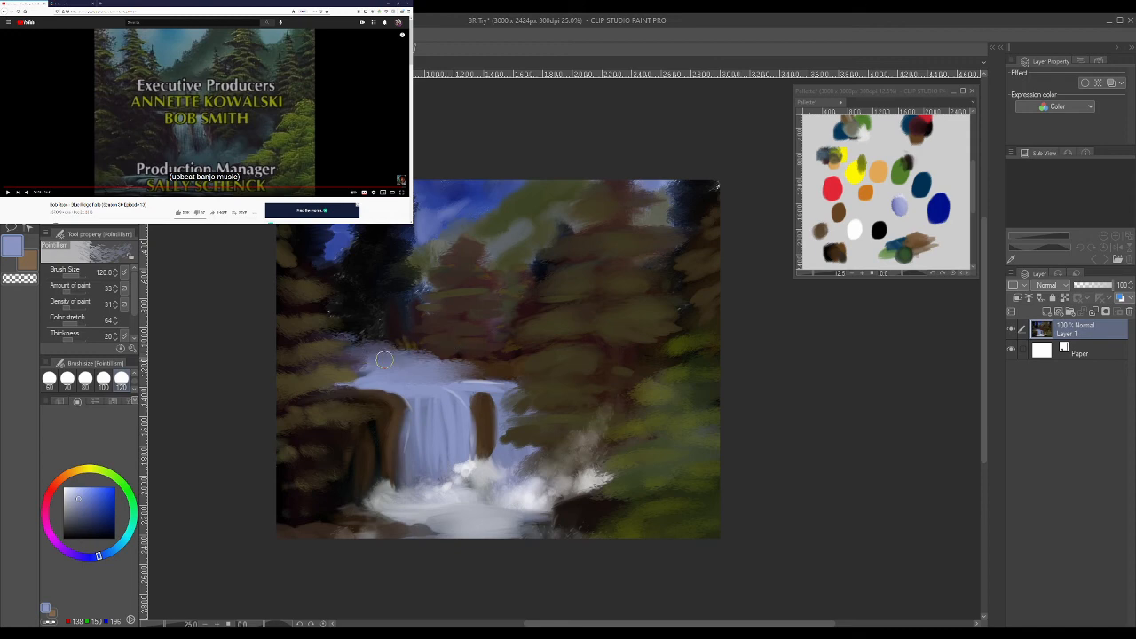
- Sample dark brown (47, 33, 17) from the rock and extend the rock face over the waterfall's left edge
alt+click(368, 394)
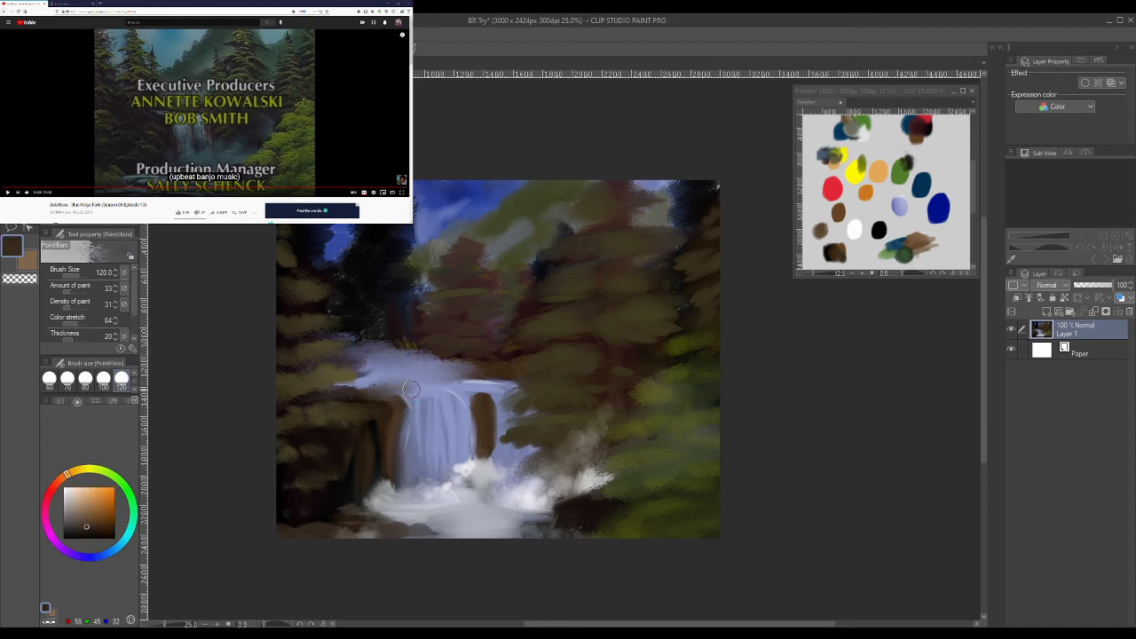
alt+click(387, 396)
mouse_move(387, 396)
mouse_down()
mouse_move(471, 364)
mouse_move(367, 401)
mouse_move(413, 386)
mouse_move(393, 409)
mouse_move(465, 370)
mouse_move(401, 386)
mouse_move(405, 480)
mouse_up()
mouse_move(402, 419)
mouse_down()
mouse_move(396, 444)
mouse_move(400, 413)
mouse_move(409, 418)
mouse_up()
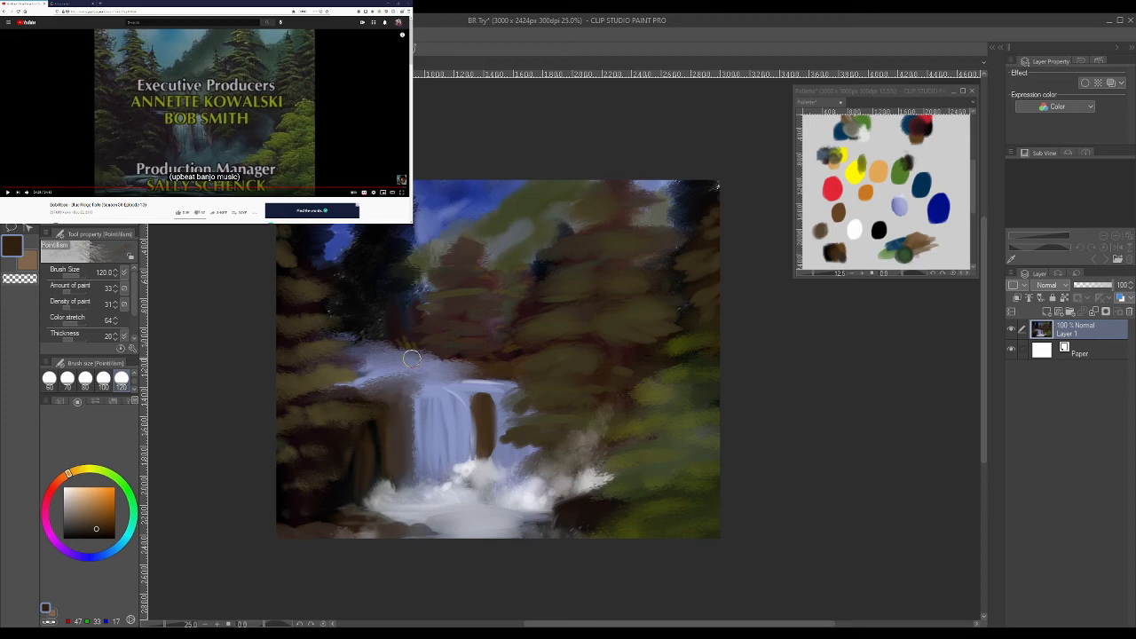
- Sample the water's pale blue and stipple the river across the top of the waterfall towards its right end
alt+click(430, 395)
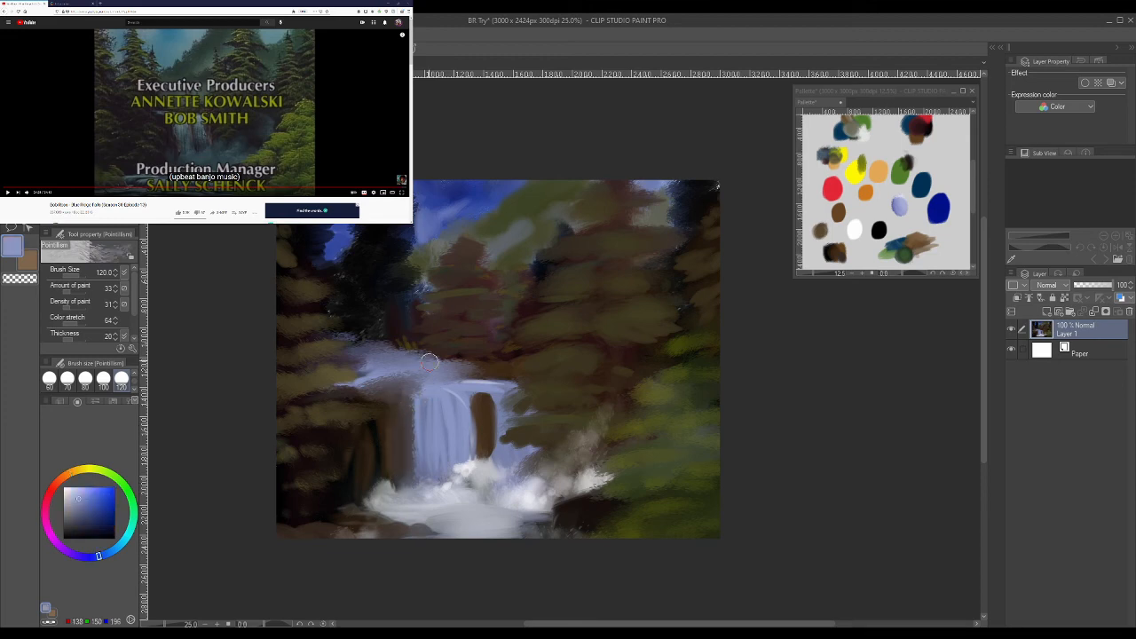
drag(451, 378, 515, 376)
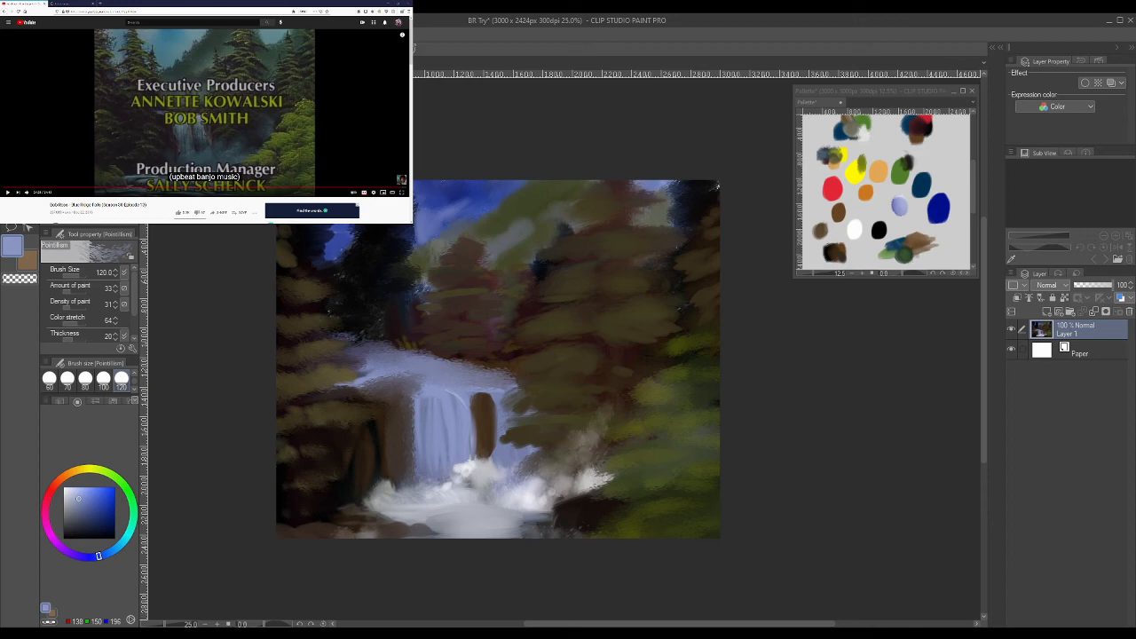
- Blend the river, waterfall and foreground pool in pale blue with Bree II Real Oils at size 300
click(89, 142)
click(88, 168)
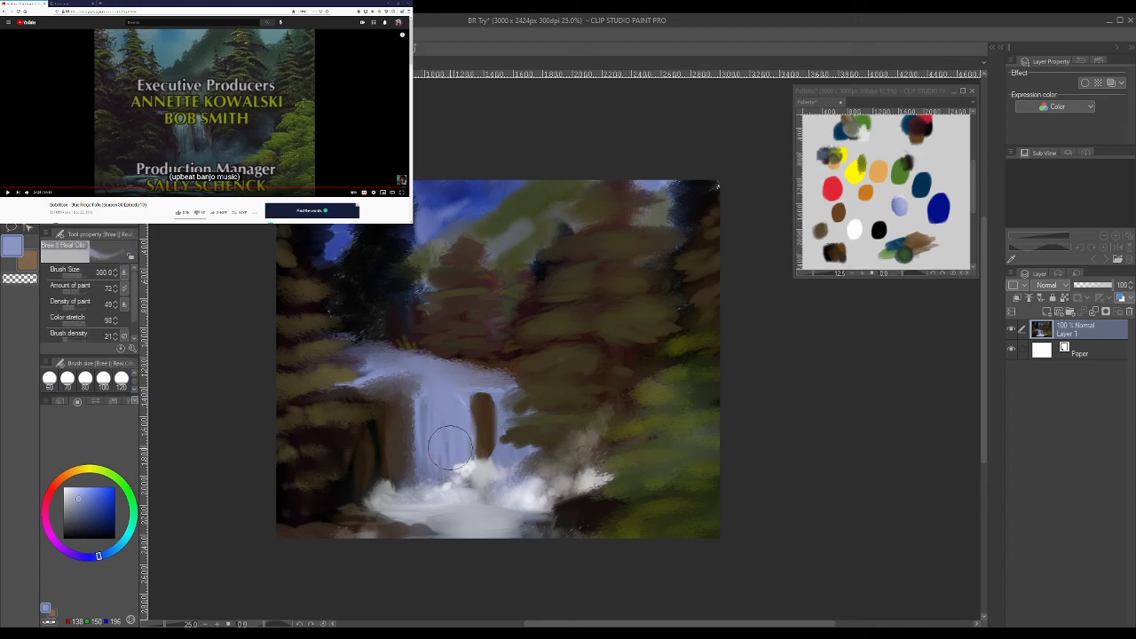
mouse_move(381, 367)
mouse_down()
mouse_move(469, 372)
mouse_move(423, 372)
mouse_move(464, 379)
mouse_move(451, 393)
mouse_move(480, 388)
mouse_move(507, 403)
mouse_move(476, 390)
mouse_move(513, 394)
mouse_up()
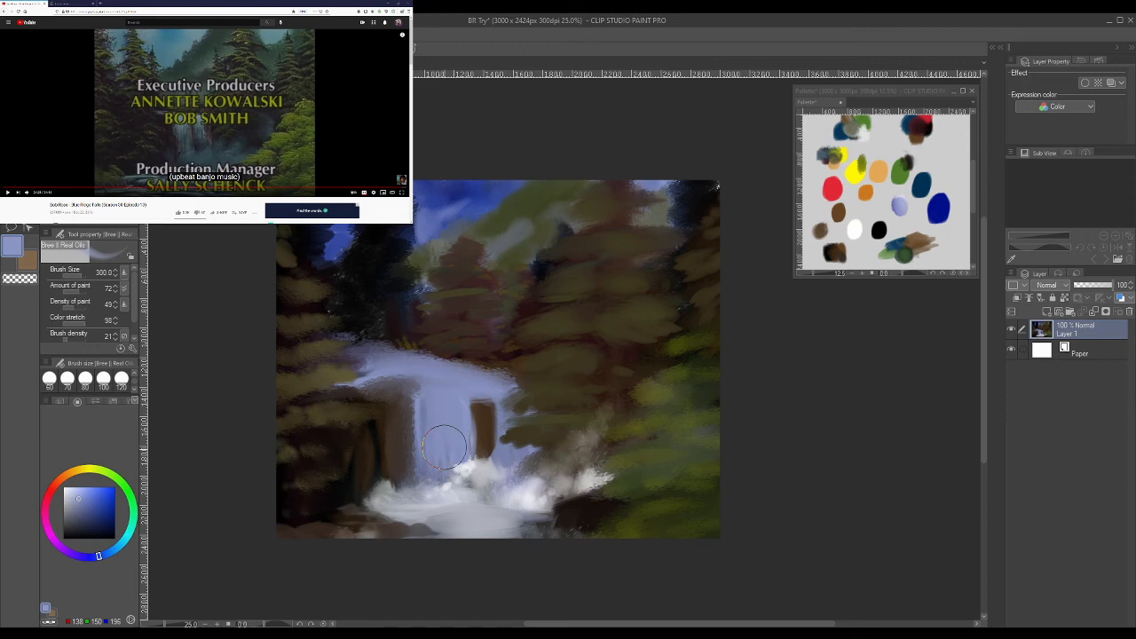
mouse_move(458, 529)
mouse_down()
mouse_move(516, 529)
mouse_move(457, 533)
mouse_move(523, 523)
mouse_move(456, 564)
mouse_move(512, 553)
mouse_move(488, 541)
mouse_up()
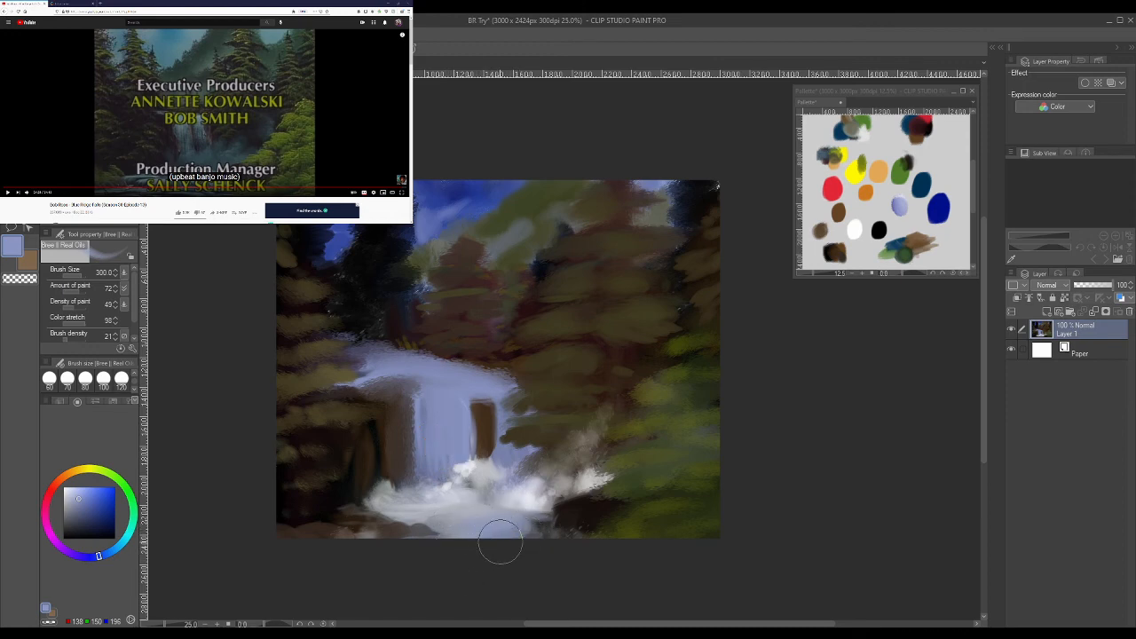
drag(386, 511, 492, 504)
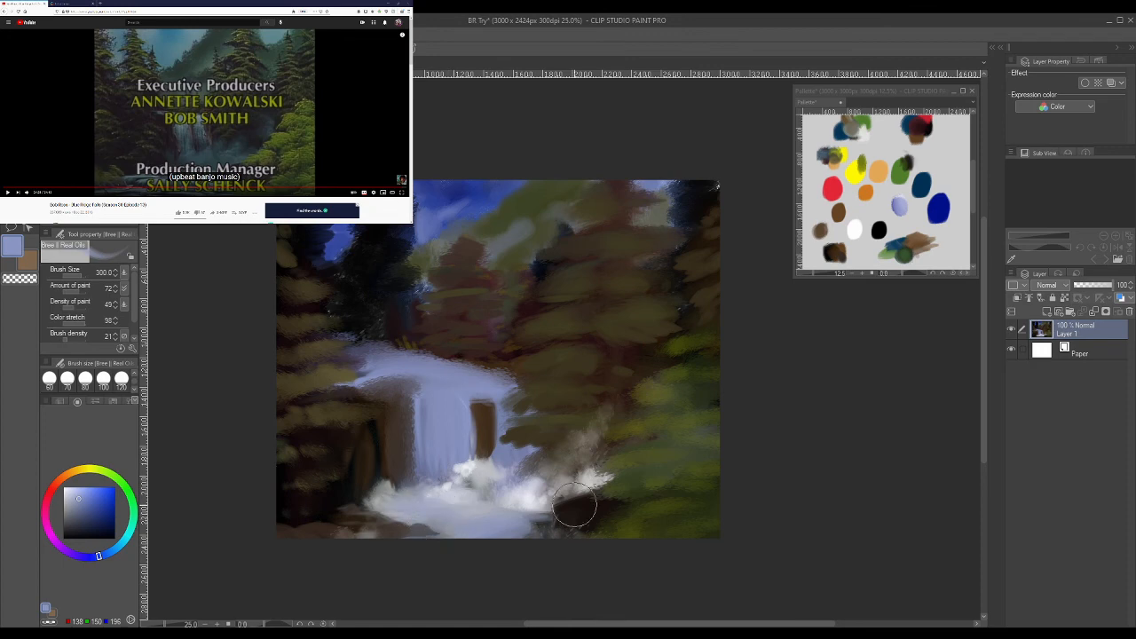
- Add a new layer and sign the painting in white near its lower-right corner with the Turnip pen at size 10
click(1047, 311)
drag(75, 508, 63, 486)
scroll(133, 380, up, 10)
click(67, 380)
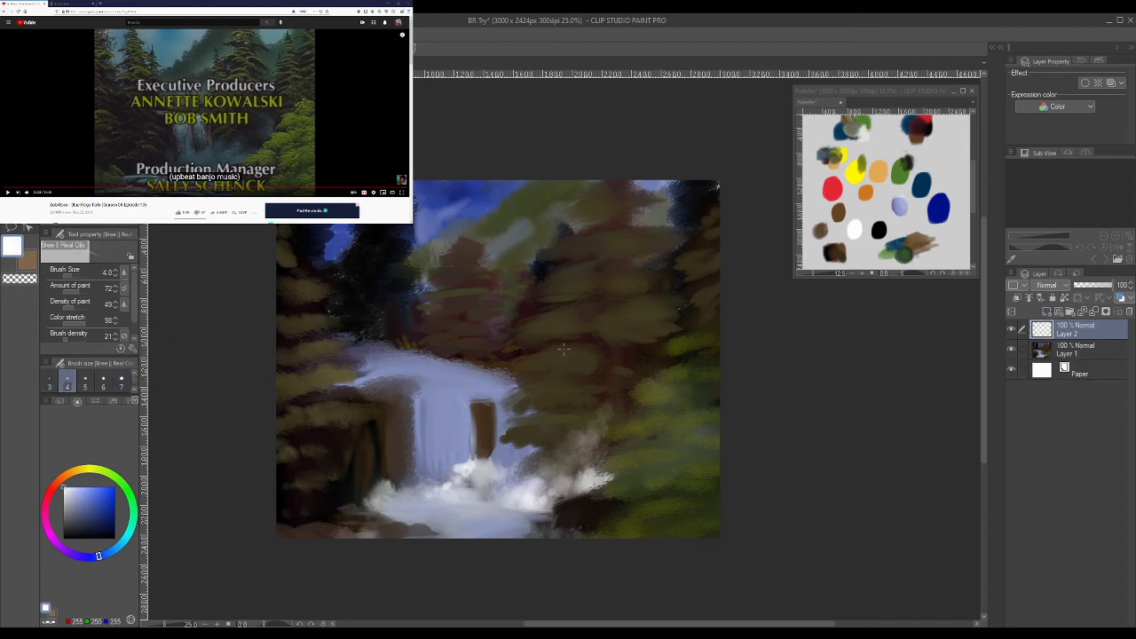
key(p)
mouse_move(599, 528)
mouse_down()
mouse_move(598, 507)
mouse_move(653, 507)
mouse_up()
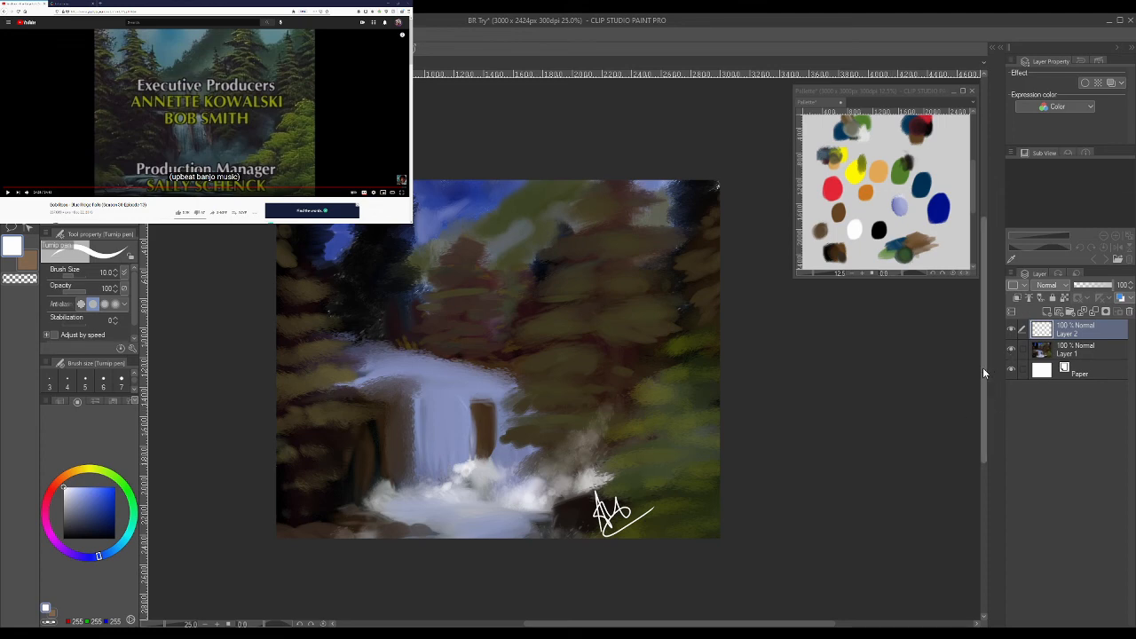
- Lower the signature layer's opacity to 50%
drag(985, 367, 984, 382)
click(1093, 285)
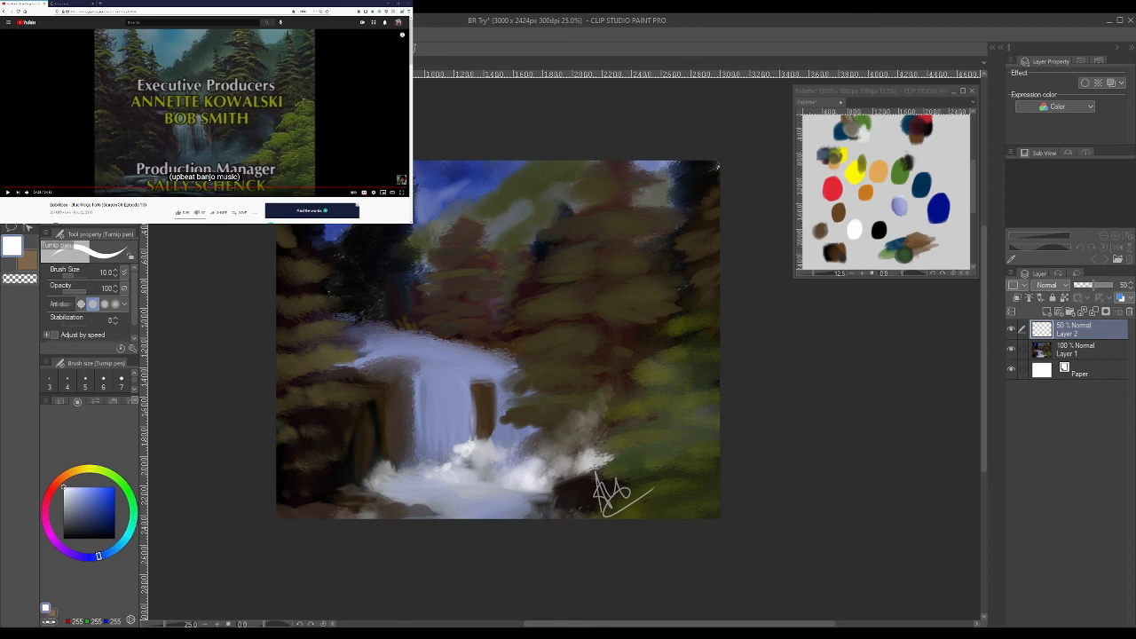
key(alt+Tab)
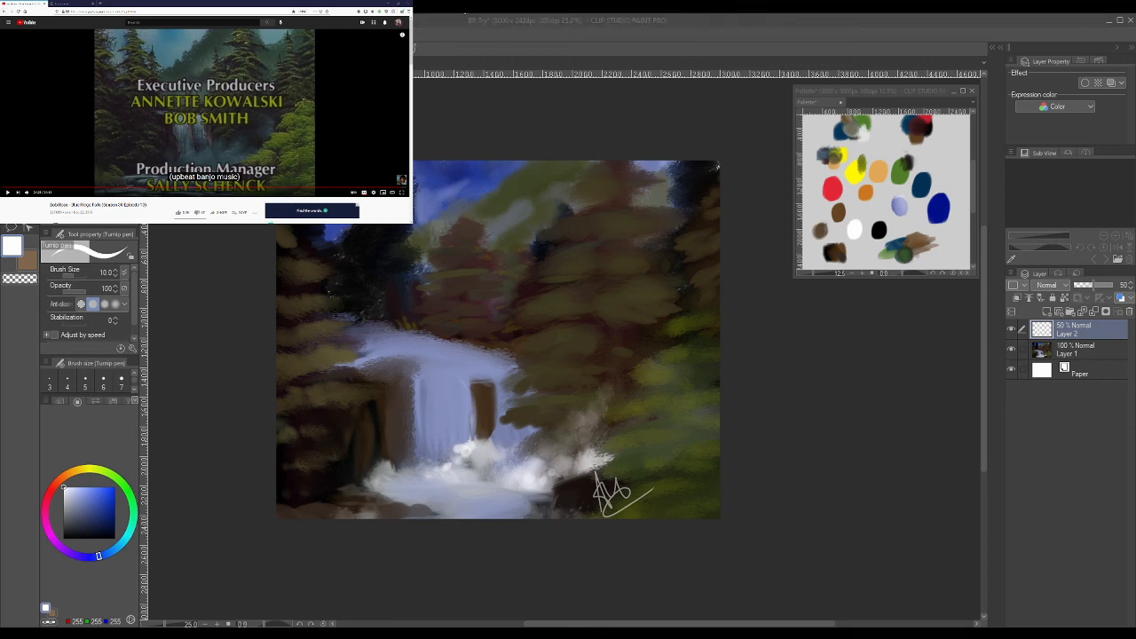
click(436, 28)
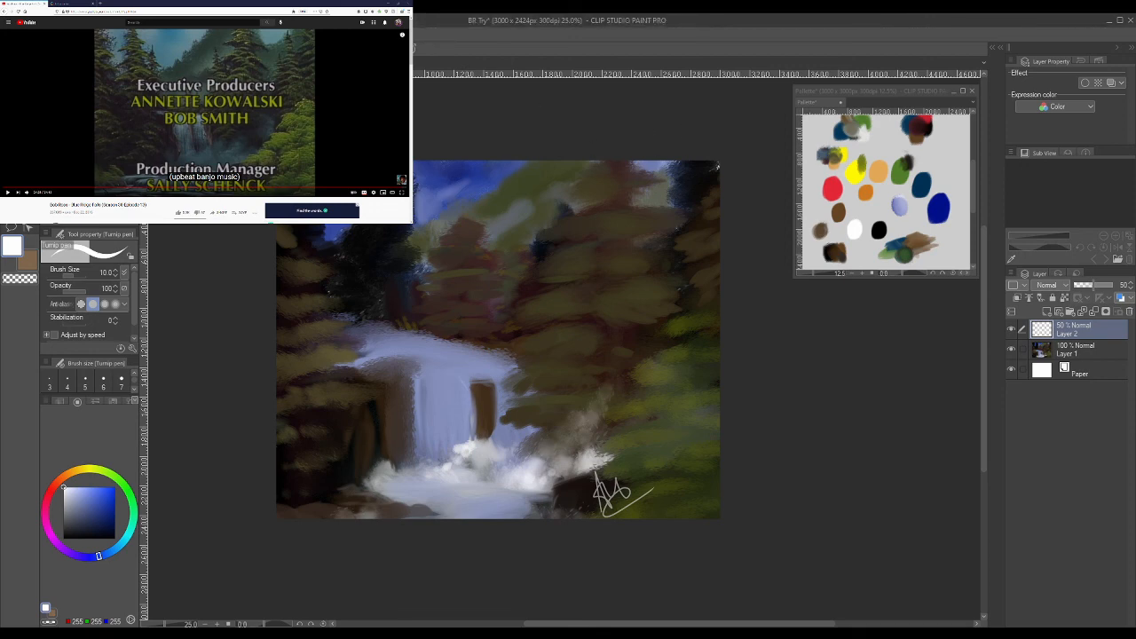